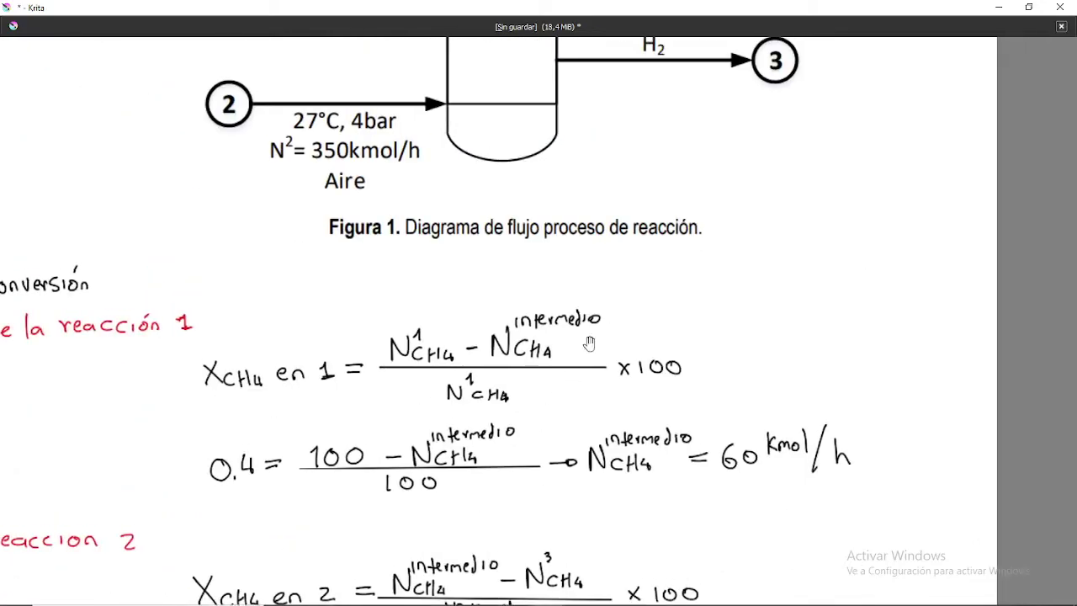
# Examine the flow diagram's outlet stream and the reaction 2 conversion calculation for CH4
pyautogui.moveTo(606, 94); pyautogui.dragTo(578, 125)
pyautogui.hotkey('ctrl', 'z')
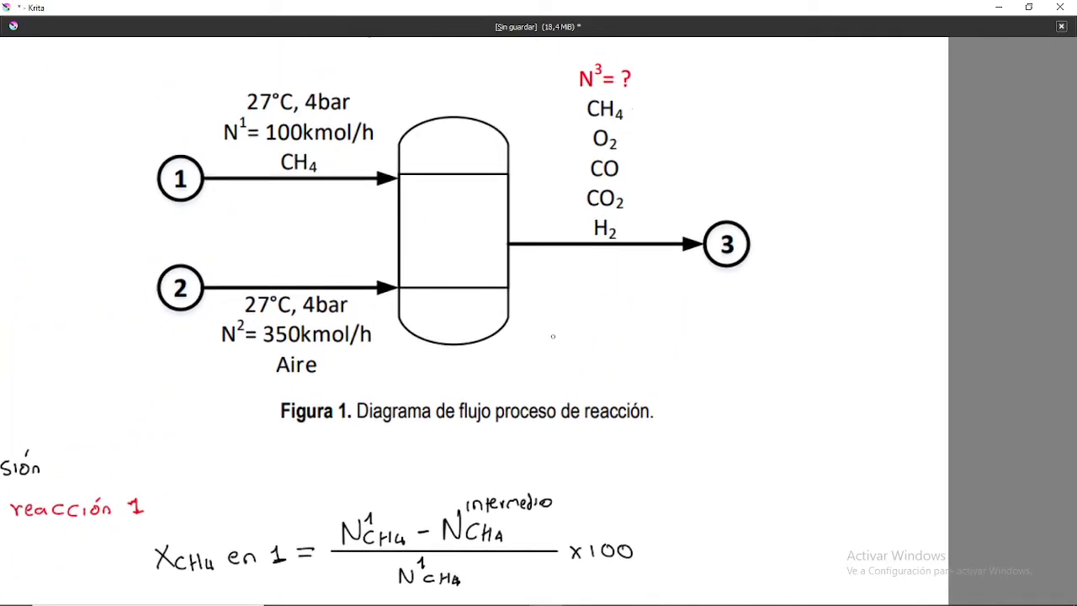
pyautogui.scroll(-10, 567, 320)
pyautogui.moveTo(545, 344); pyautogui.dragTo(535, 398)
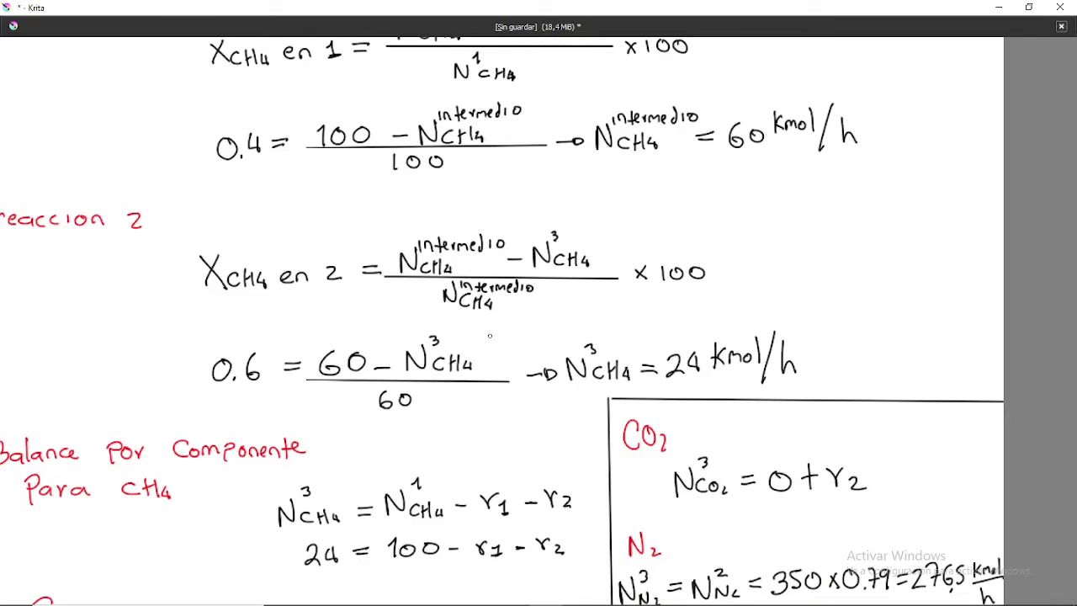
pyautogui.moveTo(301, 349); pyautogui.dragTo(309, 312)
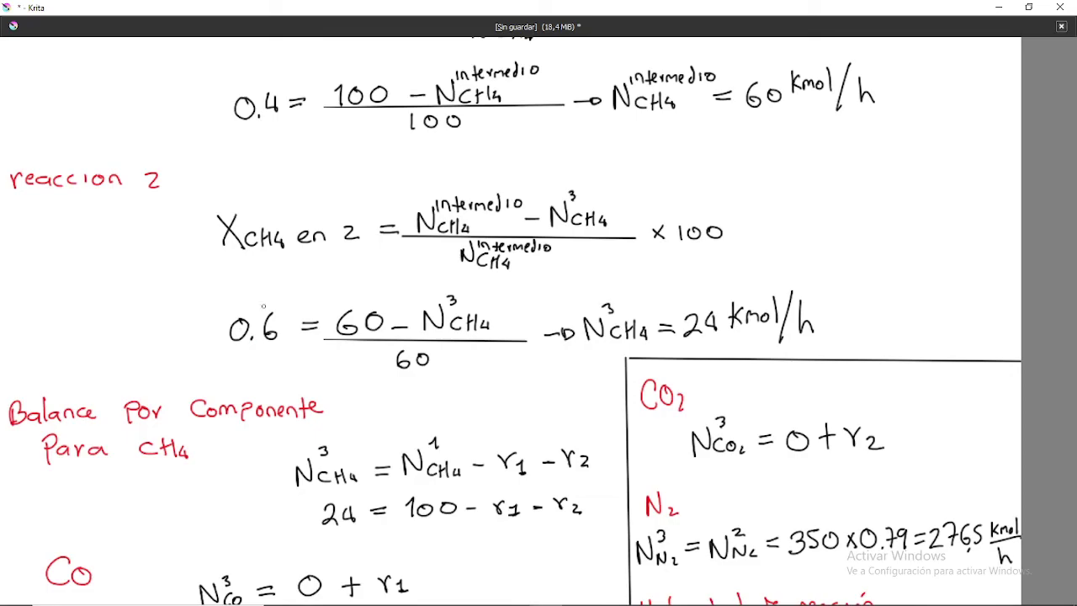
pyautogui.moveTo(263, 328); pyautogui.dragTo(313, 296)
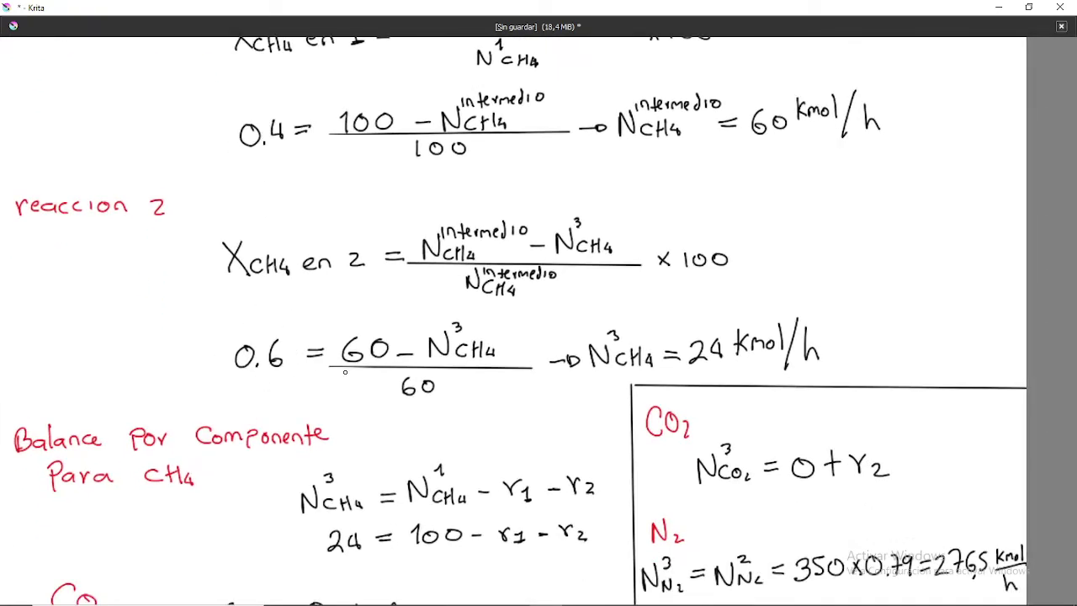
pyautogui.moveTo(383, 342); pyautogui.dragTo(367, 407)
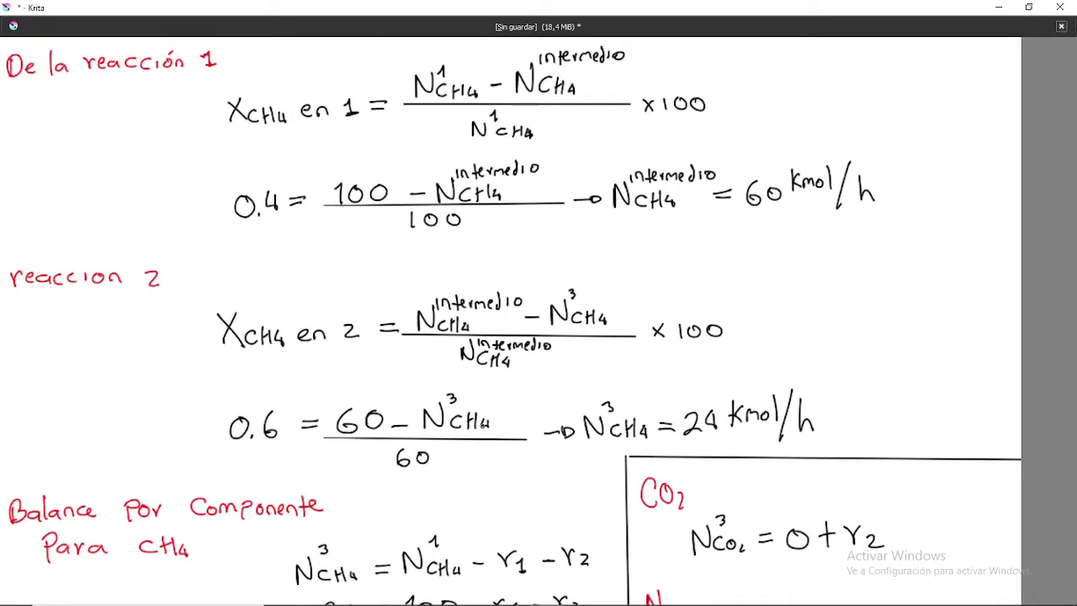
pyautogui.moveTo(579, 438); pyautogui.dragTo(576, 383)
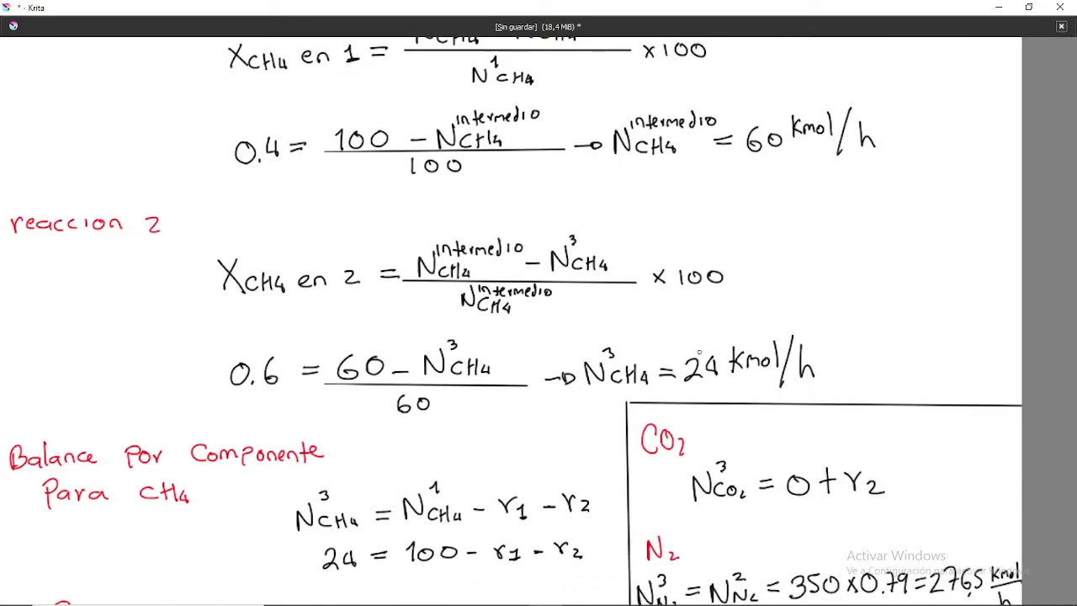
# Circle the 24 kmol/h value in the reaction 2 conversion result and undo the marks
pyautogui.moveTo(688, 346)
pyautogui.mouseDown()
pyautogui.moveTo(855, 367)
pyautogui.moveTo(670, 405)
pyautogui.moveTo(673, 337)
pyautogui.moveTo(845, 367)
pyautogui.moveTo(673, 336)
pyautogui.mouseUp()
pyautogui.hotkey('ctrl', 'z')
pyautogui.hotkey('ctrl', 'z')
# Mark the outlet CH4 term and the r1 term in the CH4 component balance, undoing each mark
pyautogui.moveTo(383, 458)
pyautogui.mouseDown()
pyautogui.moveTo(407, 351)
pyautogui.moveTo(375, 334)
pyautogui.mouseUp()
pyautogui.moveTo(338, 388)
pyautogui.mouseDown()
pyautogui.moveTo(334, 325)
pyautogui.moveTo(333, 457)
pyautogui.mouseUp()
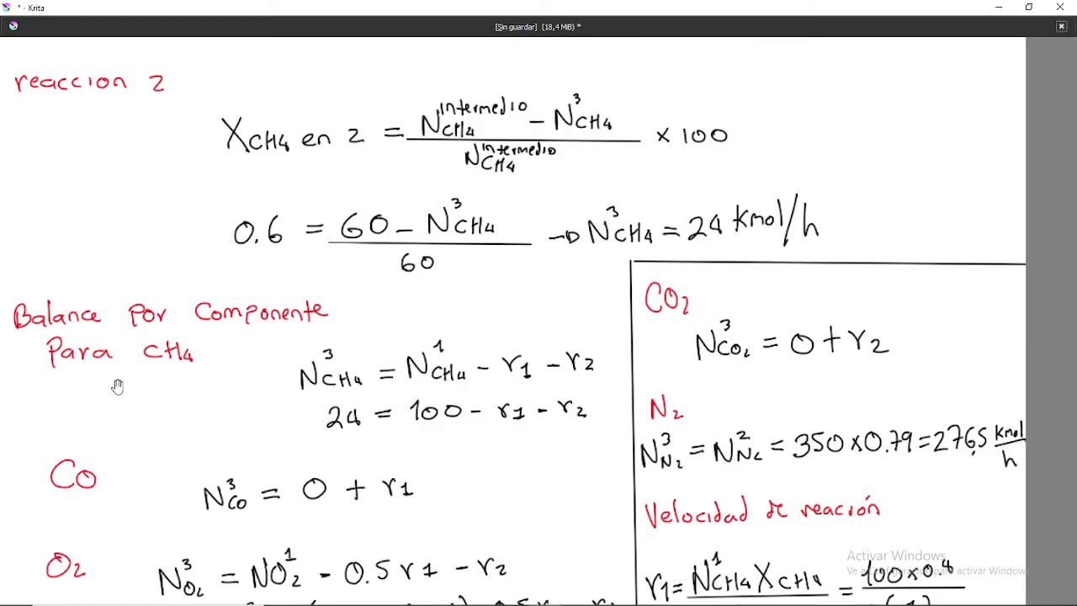
pyautogui.moveTo(112, 378); pyautogui.dragTo(199, 333)
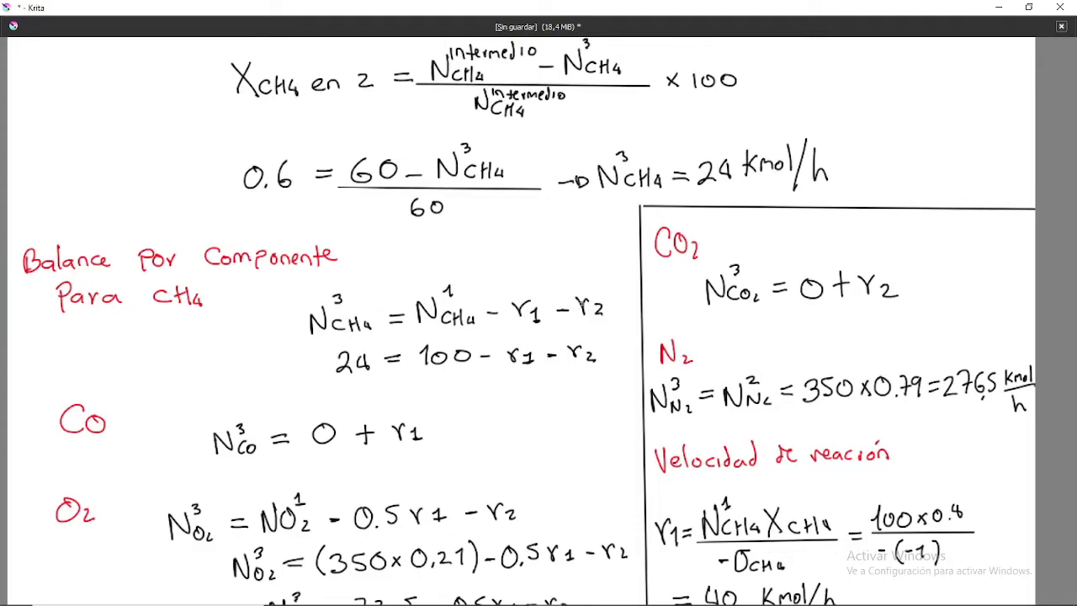
pyautogui.moveTo(287, 291)
pyautogui.mouseDown()
pyautogui.moveTo(625, 276)
pyautogui.moveTo(629, 339)
pyautogui.moveTo(281, 362)
pyautogui.moveTo(286, 290)
pyautogui.moveTo(493, 277)
pyautogui.moveTo(617, 334)
pyautogui.moveTo(370, 359)
pyautogui.moveTo(308, 320)
pyautogui.moveTo(337, 286)
pyautogui.mouseUp()
pyautogui.hotkey('ctrl', 'z')
pyautogui.hotkey('ctrl', 'z')
pyautogui.moveTo(508, 299)
pyautogui.mouseDown()
pyautogui.moveTo(605, 317)
pyautogui.moveTo(507, 334)
pyautogui.mouseUp()
pyautogui.hotkey('ctrl', 'z')
# Examine the CH4 component balance and the CO balance below it
pyautogui.scroll(-1, 337, 366)
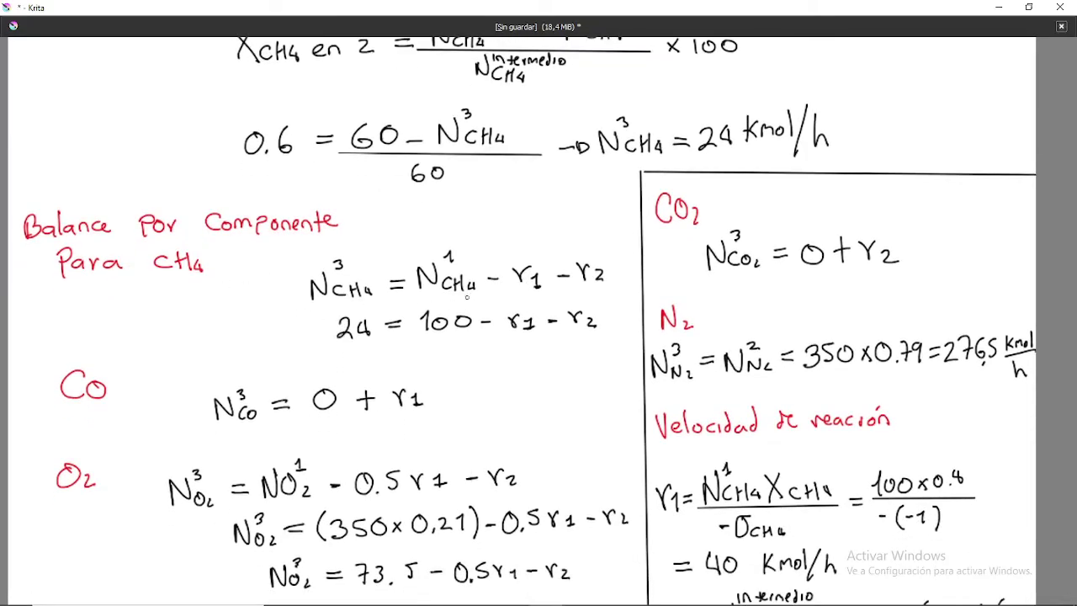
pyautogui.scroll(2, 334, 244)
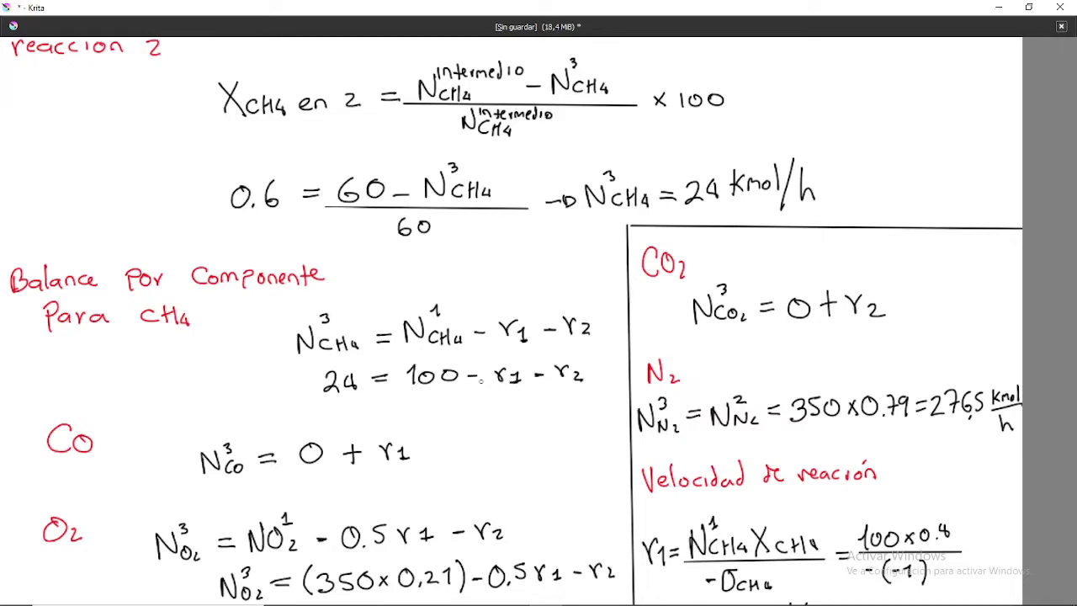
pyautogui.scroll(-3, 553, 421)
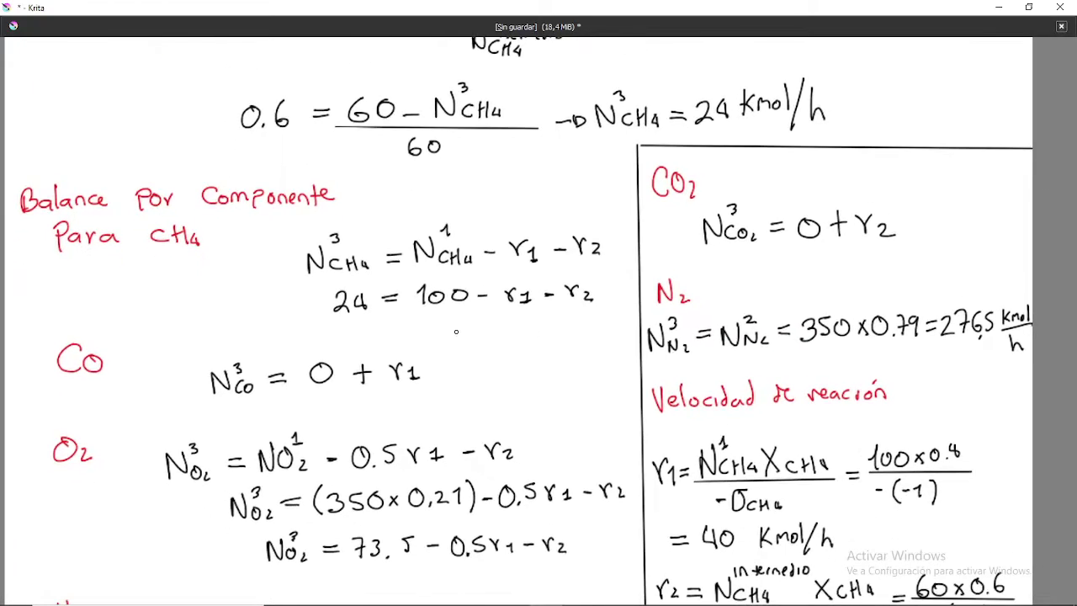
pyautogui.scroll(-2, 356, 306)
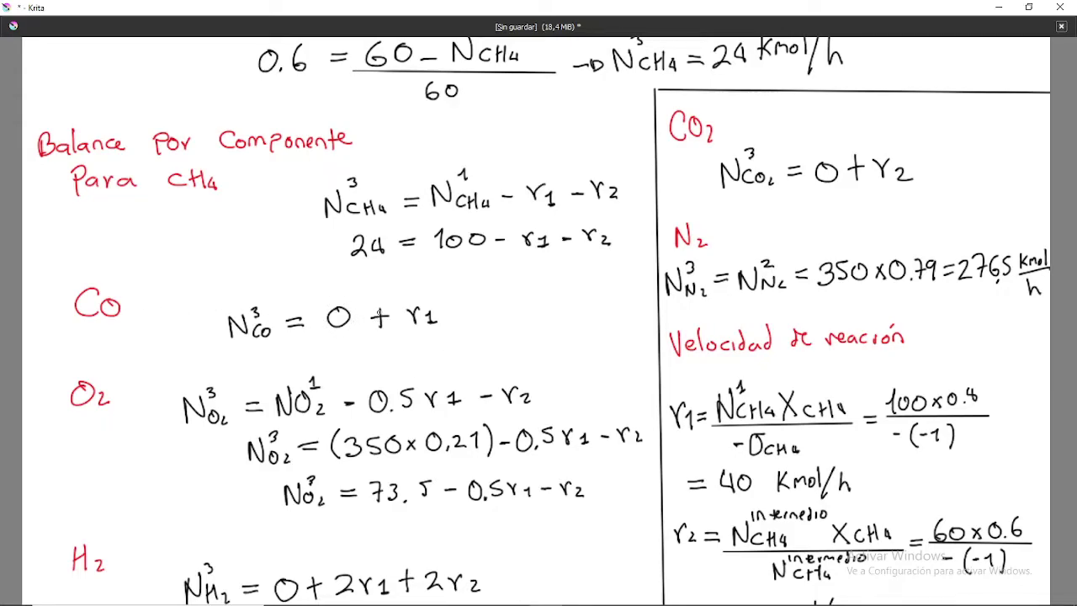
pyautogui.scroll(-1, 429, 307)
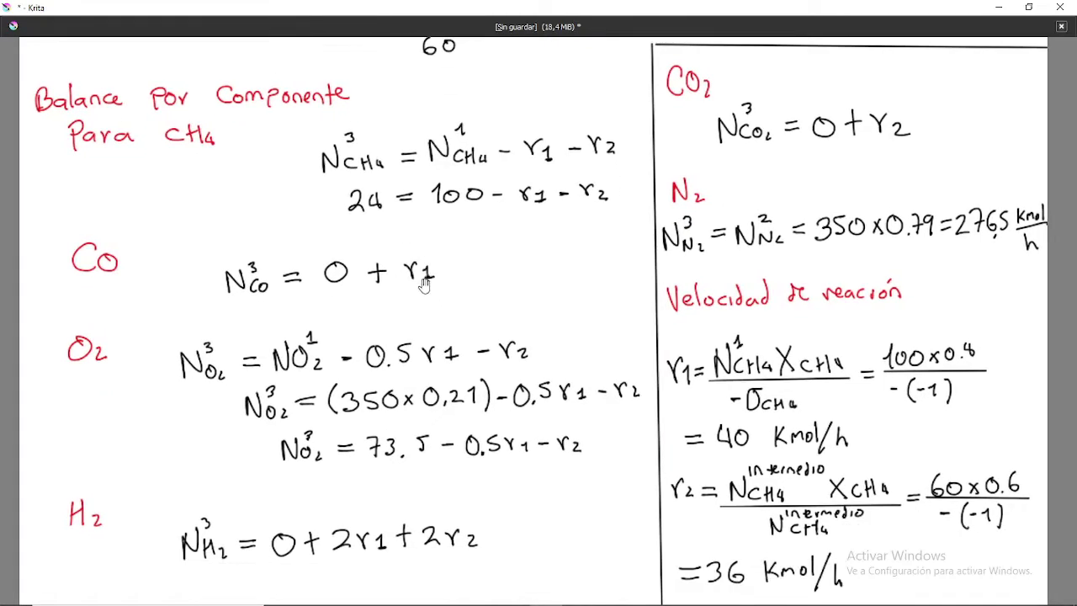
# Circle the CO product in the first reaction equation of the problem statement and undo the marks
pyautogui.scroll(10, 433, 283)
pyautogui.scroll(10, 514, 365)
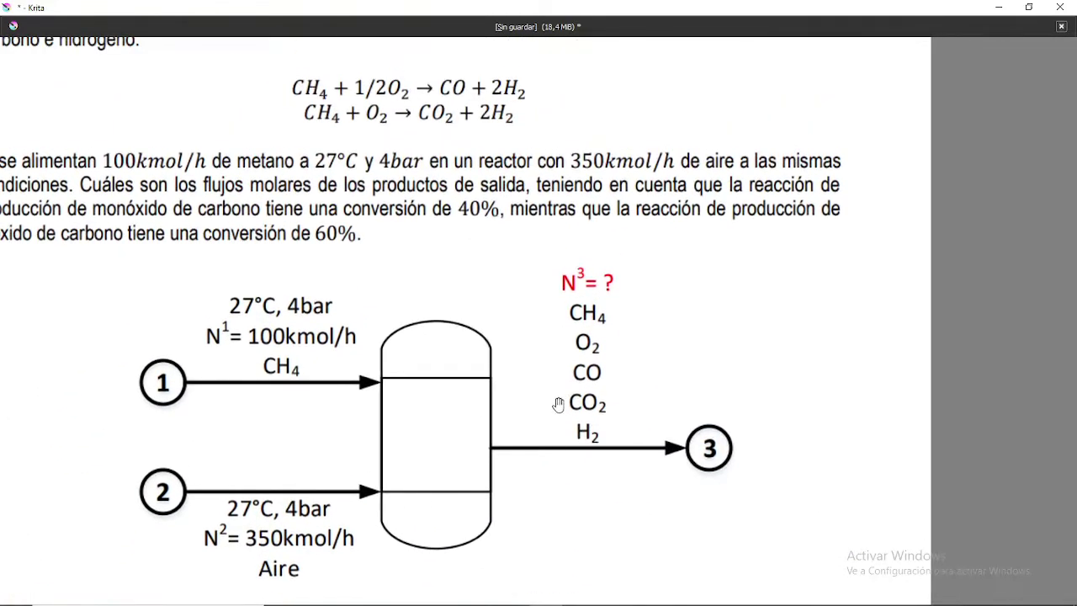
pyautogui.moveTo(482, 157)
pyautogui.mouseDown()
pyautogui.moveTo(459, 143)
pyautogui.moveTo(445, 151)
pyautogui.mouseUp()
pyautogui.hotkey('ctrl', 'z')
pyautogui.moveTo(448, 146); pyautogui.dragTo(450, 150)
pyautogui.hotkey('ctrl', 'z')
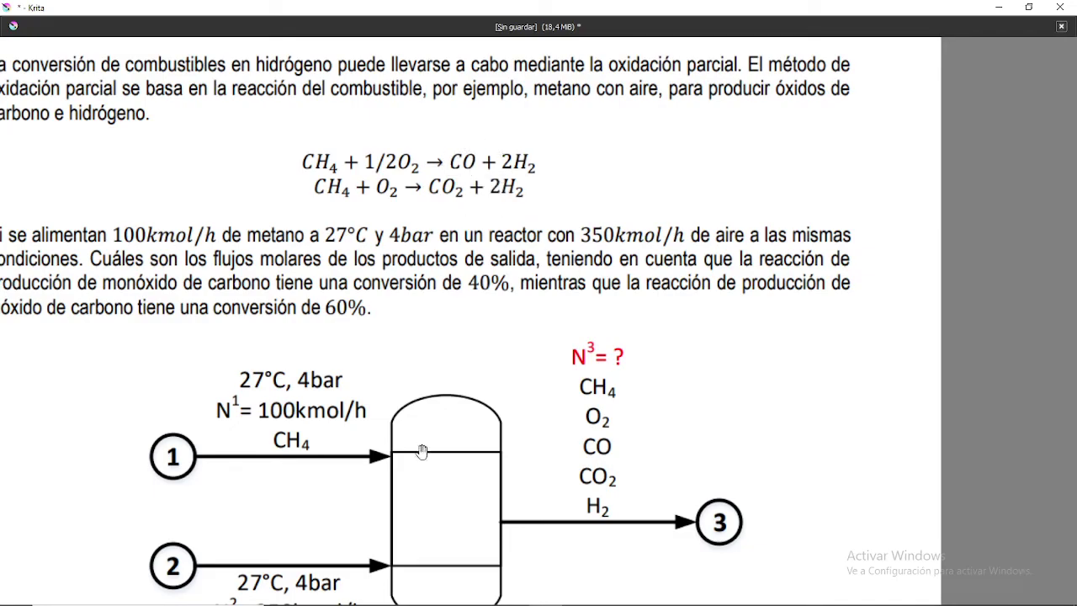
# Examine the CO and O2 component balances in the handwritten solution
pyautogui.scroll(-10, 426, 442)
pyautogui.scroll(-8, 470, 434)
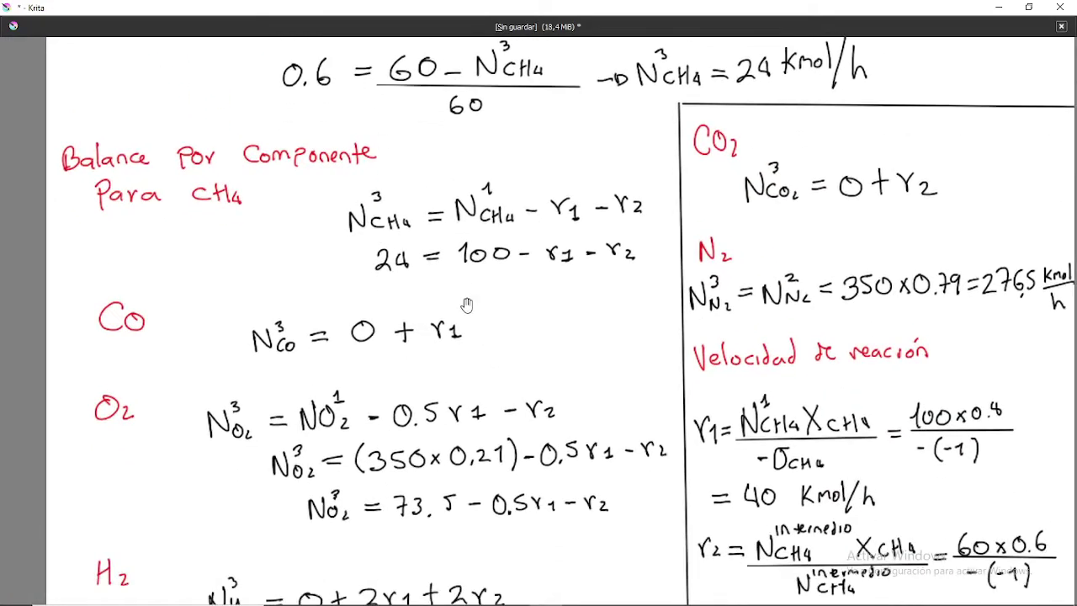
pyautogui.moveTo(236, 386); pyautogui.dragTo(194, 340)
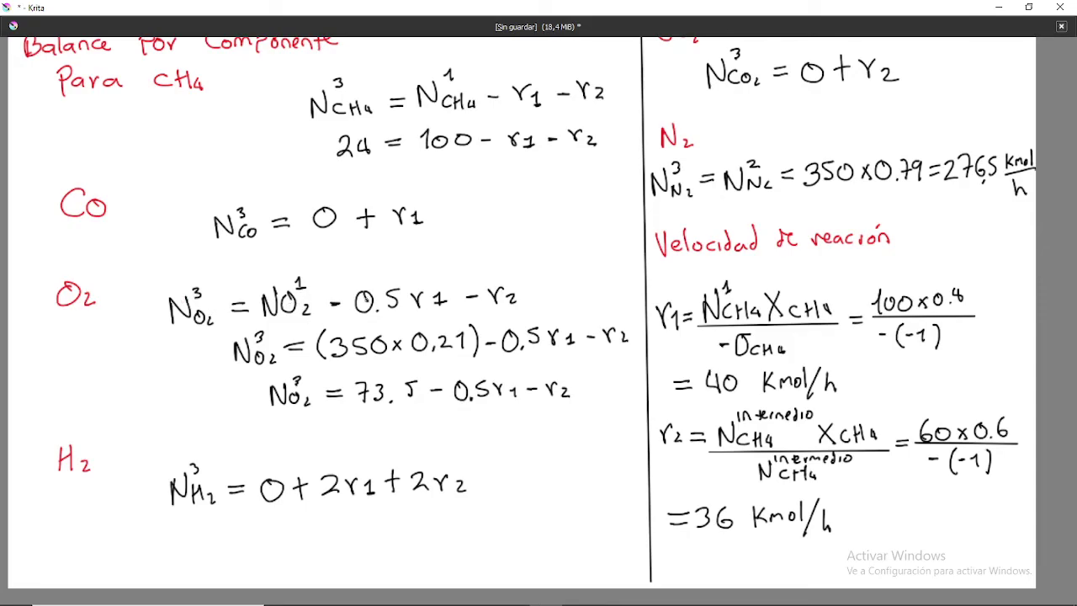
pyautogui.moveTo(476, 227); pyautogui.dragTo(476, 245)
pyautogui.scroll(-4, 504, 253)
pyautogui.scroll(1, 518, 263)
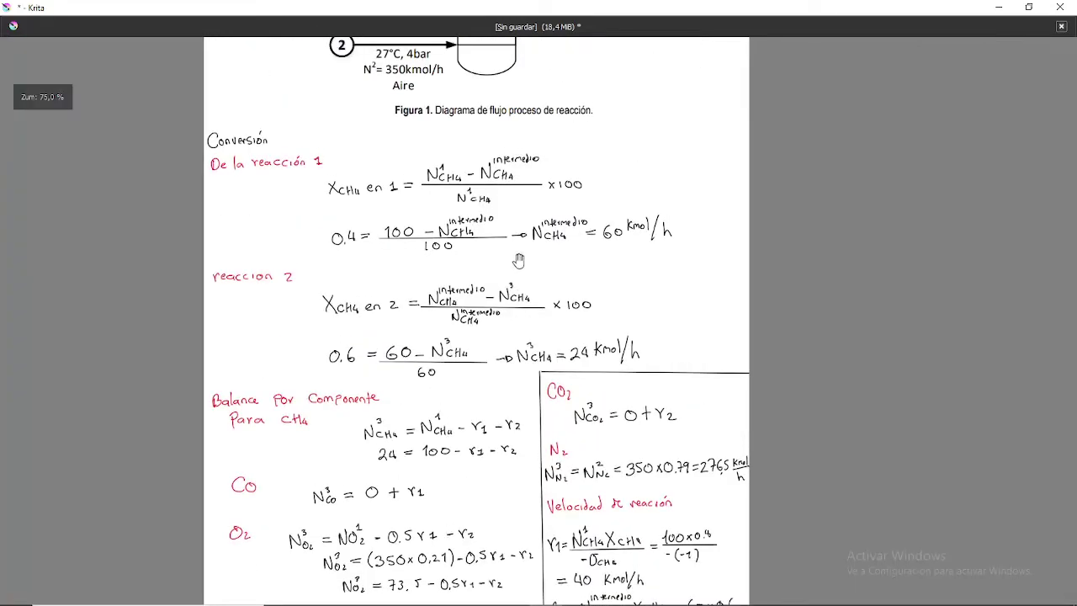
# Compare the reaction equations in the problem statement with the reaction terms in the O2 balance
pyautogui.scroll(10, 518, 263)
pyautogui.scroll(5, 401, 293)
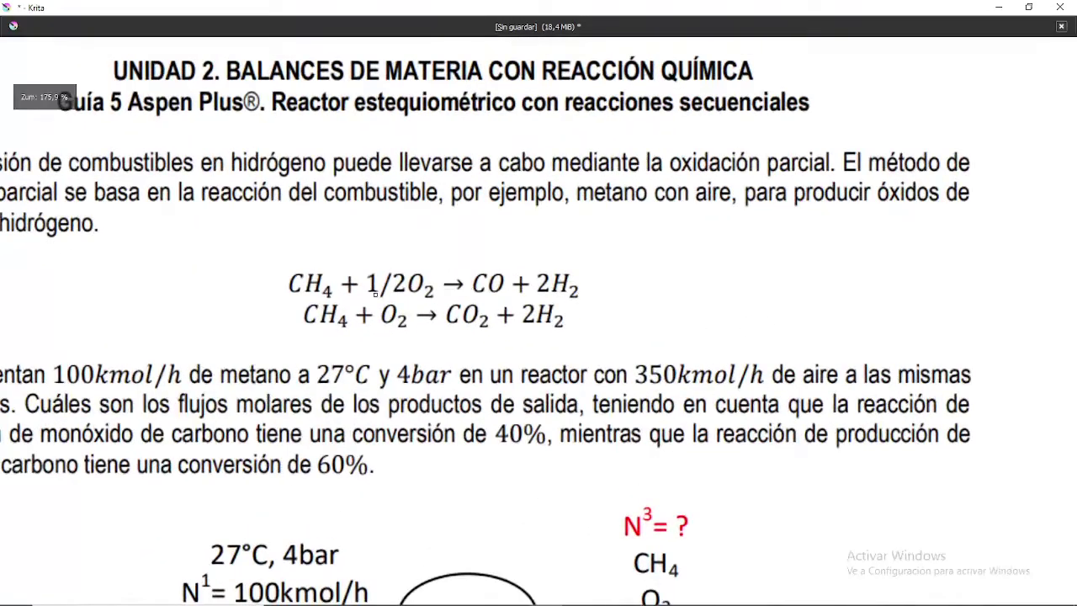
pyautogui.scroll(-7, 401, 379)
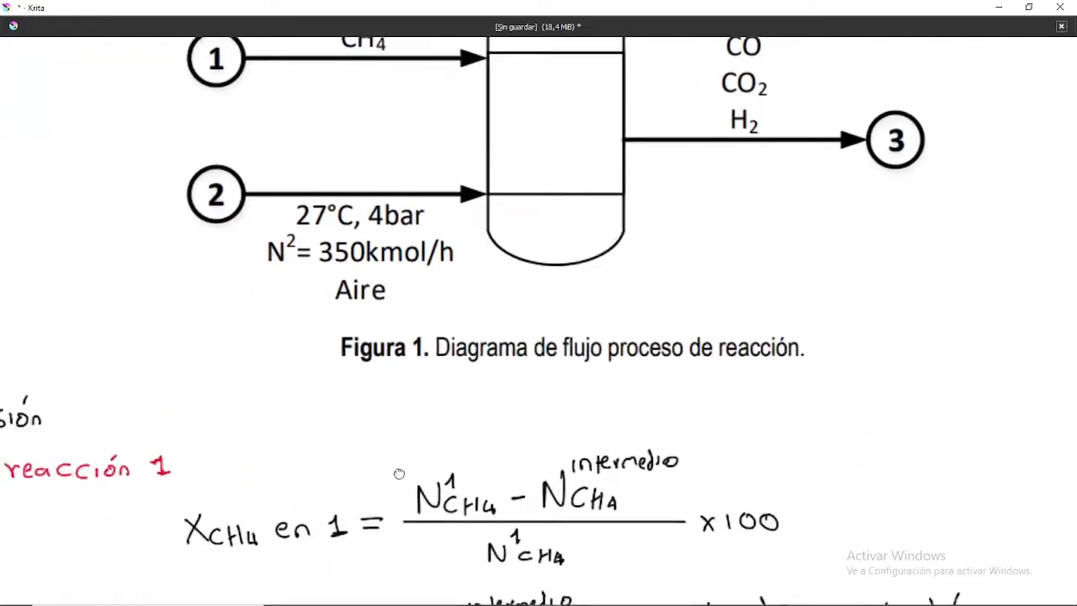
pyautogui.scroll(-3, 401, 478)
pyautogui.scroll(-8, 392, 510)
pyautogui.scroll(3, 395, 499)
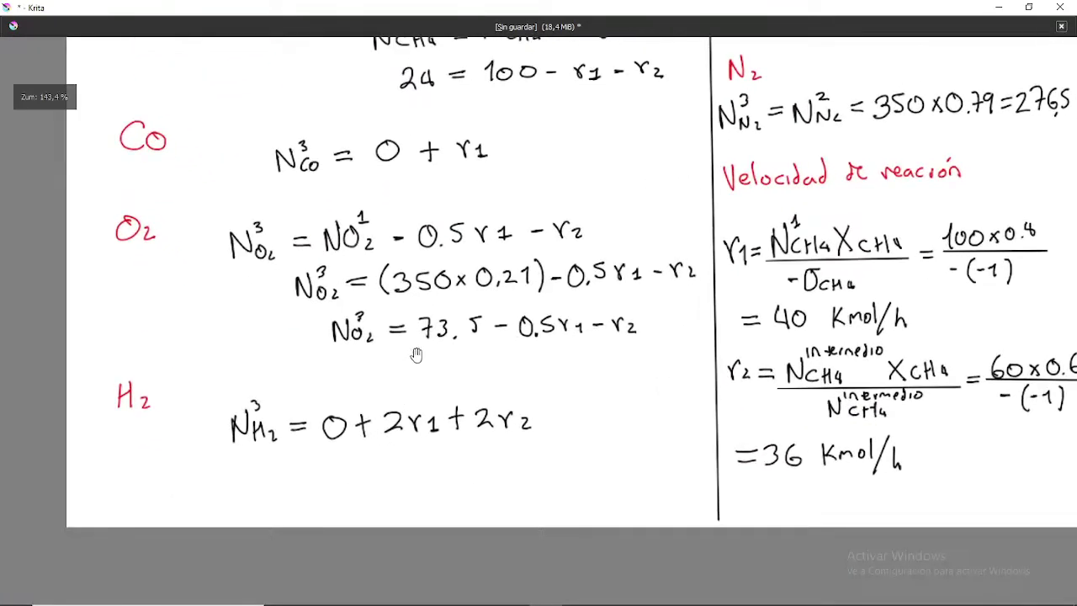
pyautogui.scroll(2, 413, 357)
pyautogui.scroll(1, 454, 347)
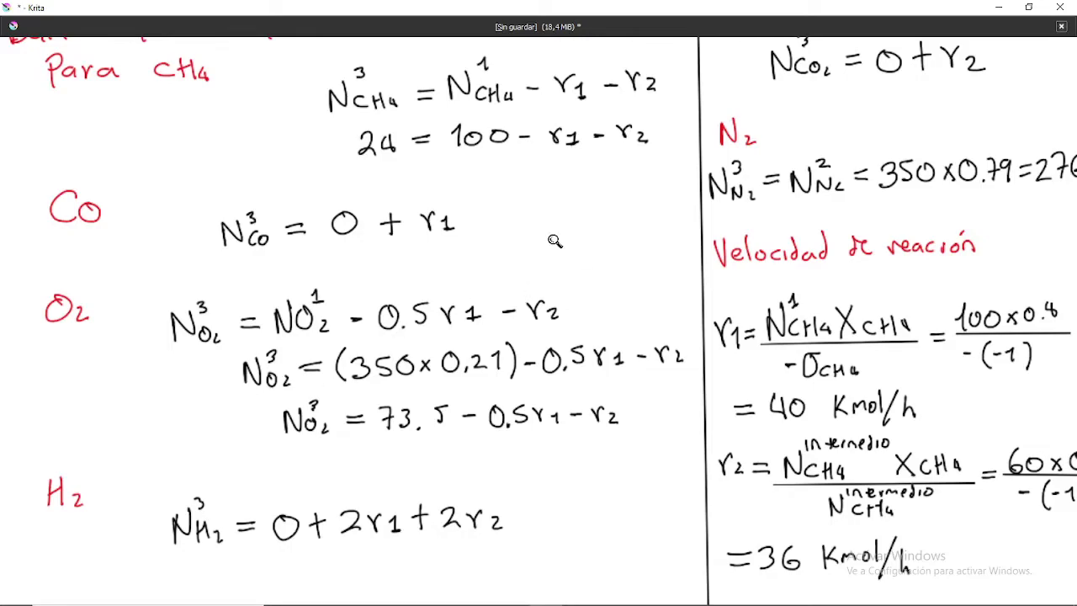
pyautogui.scroll(-4, 558, 241)
pyautogui.scroll(8, 575, 300)
pyautogui.scroll(2, 580, 430)
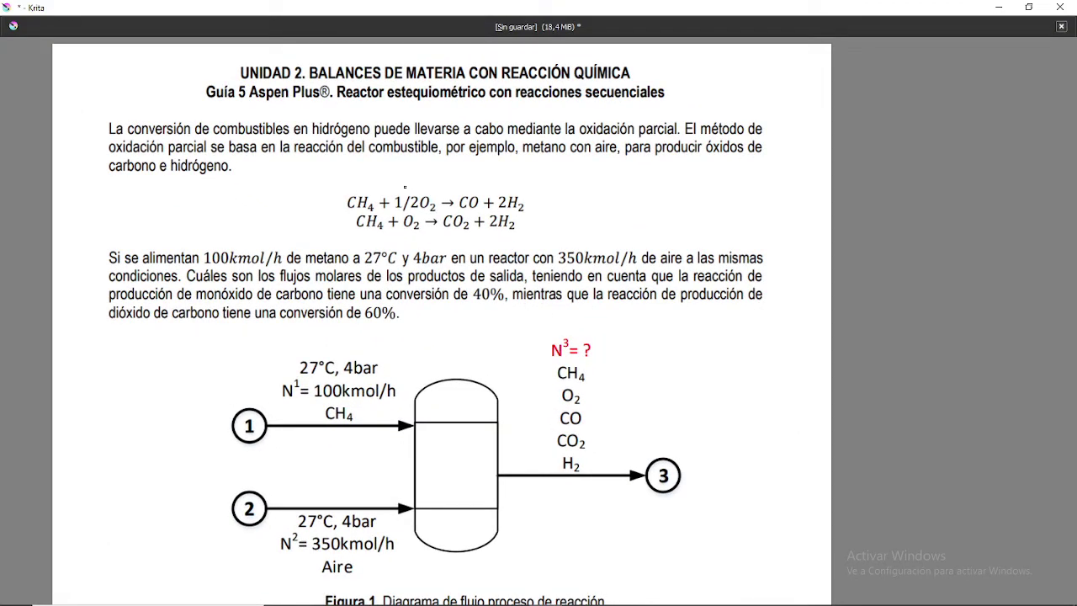
# Mark the O2 coefficients in the two reaction equations and undo the marks
pyautogui.moveTo(409, 190)
pyautogui.mouseDown()
pyautogui.moveTo(428, 191)
pyautogui.moveTo(404, 195)
pyautogui.moveTo(425, 193)
pyautogui.moveTo(407, 202)
pyautogui.moveTo(404, 227)
pyautogui.mouseUp()
pyautogui.hotkey('ctrl', 'z')
pyautogui.hotkey('ctrl', 'z')
pyautogui.hotkey('ctrl', 'z')
# Examine the three lines of the O2 component balance and their r1 and r2 terms
pyautogui.scroll(-10, 428, 248)
pyautogui.scroll(-3, 427, 247)
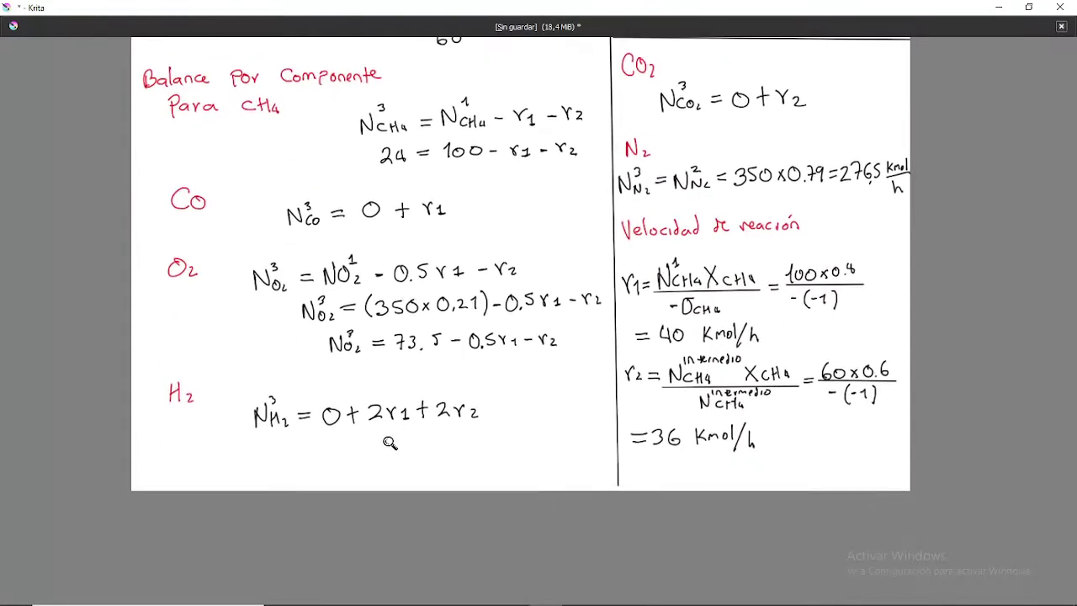
pyautogui.scroll(2, 428, 337)
pyautogui.scroll(2, 428, 337)
pyautogui.moveTo(307, 217); pyautogui.dragTo(343, 242)
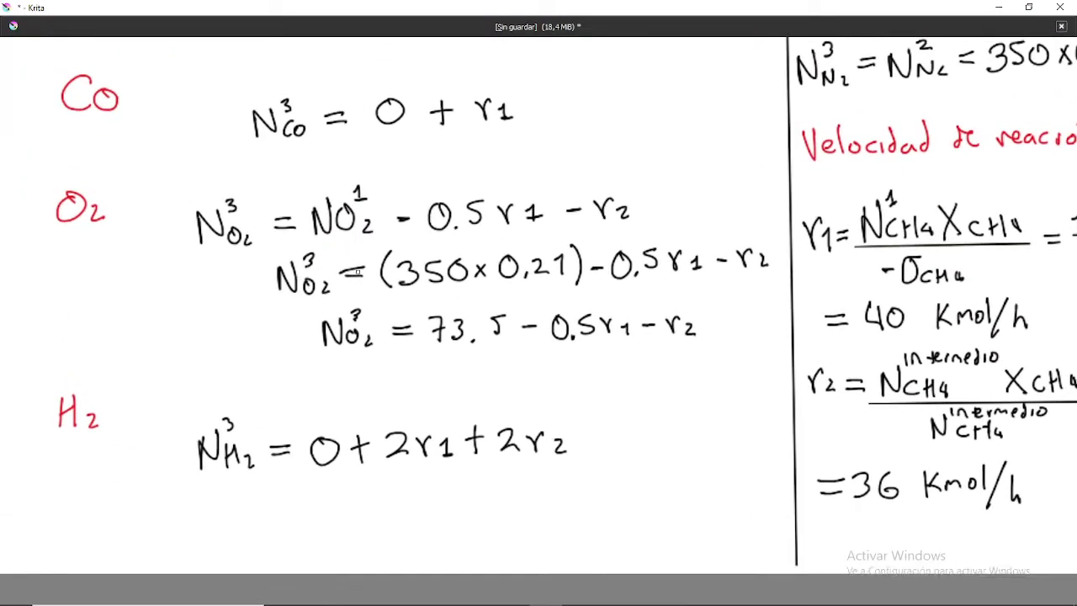
pyautogui.moveTo(389, 252); pyautogui.dragTo(437, 320)
pyautogui.scroll(-2, 439, 348)
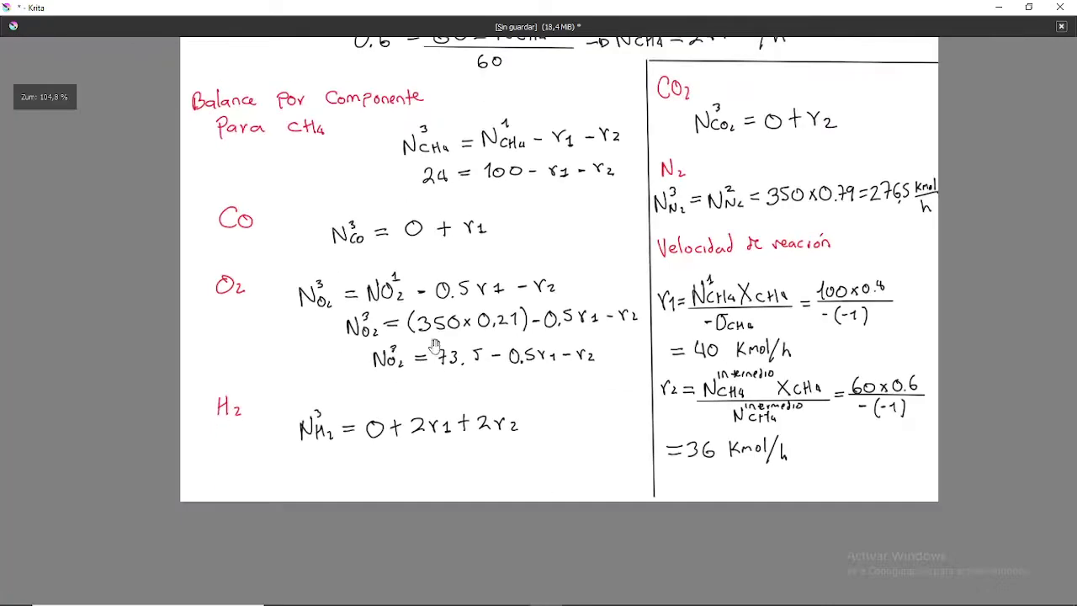
pyautogui.scroll(-1, 443, 341)
pyautogui.scroll(1, 443, 342)
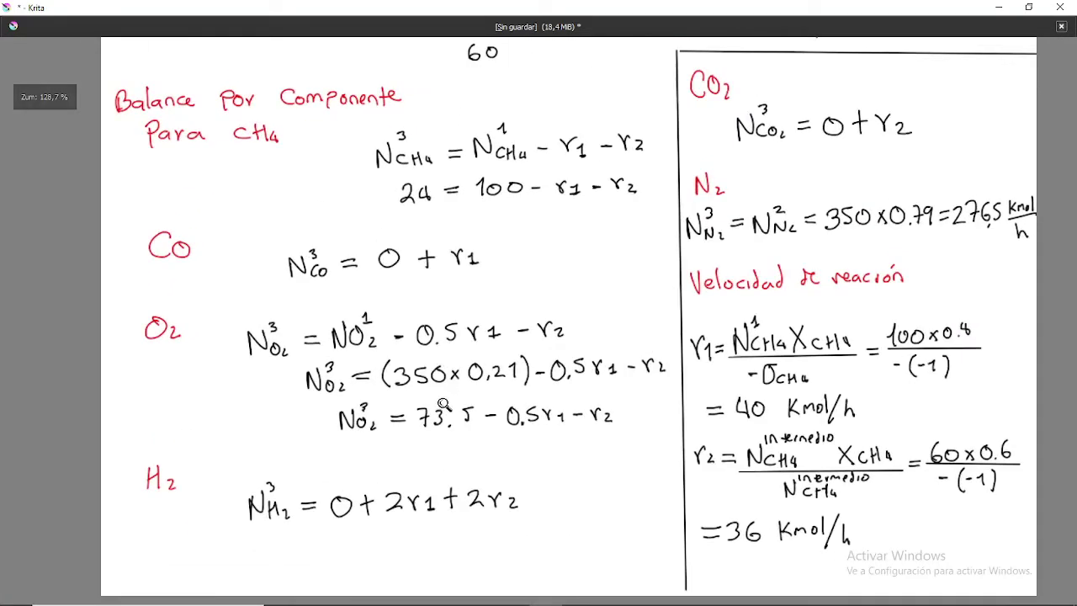
pyautogui.scroll(1, 452, 373)
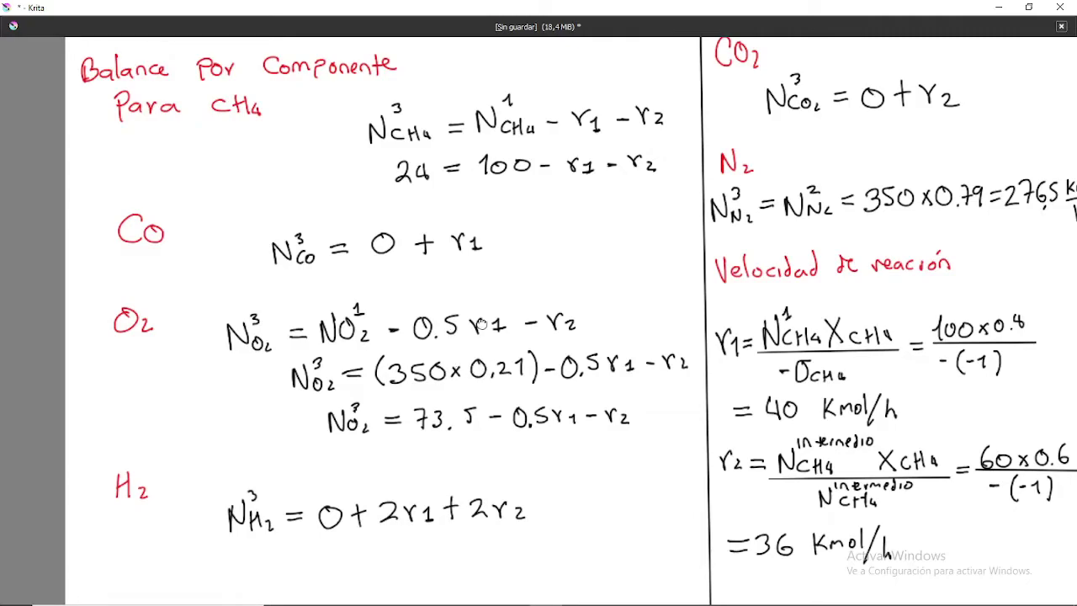
pyautogui.scroll(1, 476, 324)
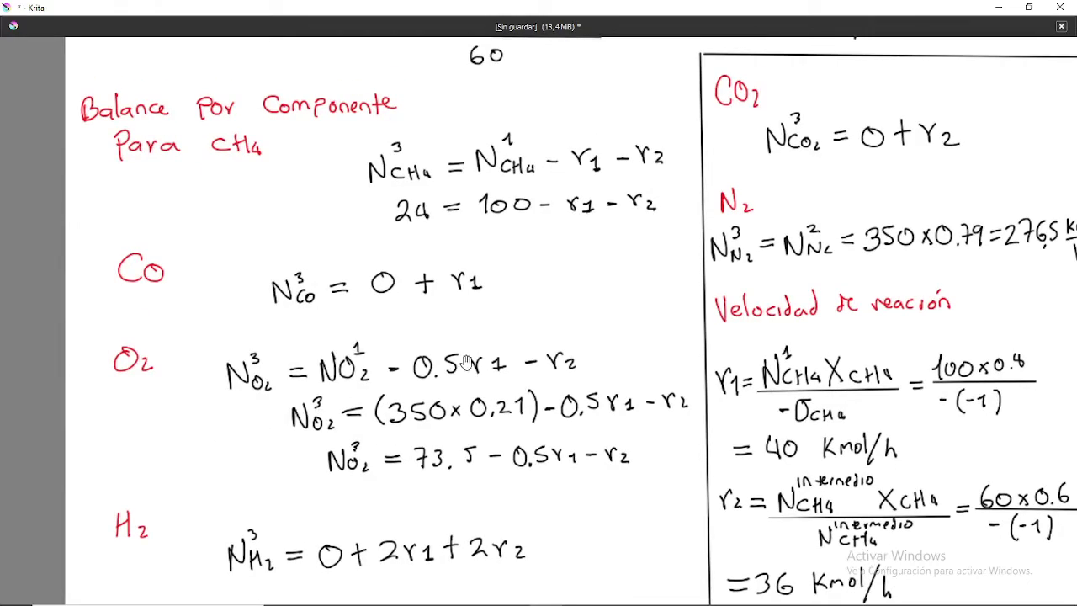
# Annotate the air feed of stream 2 by hand beside its label in the flow diagram
pyautogui.scroll(20, 472, 395)
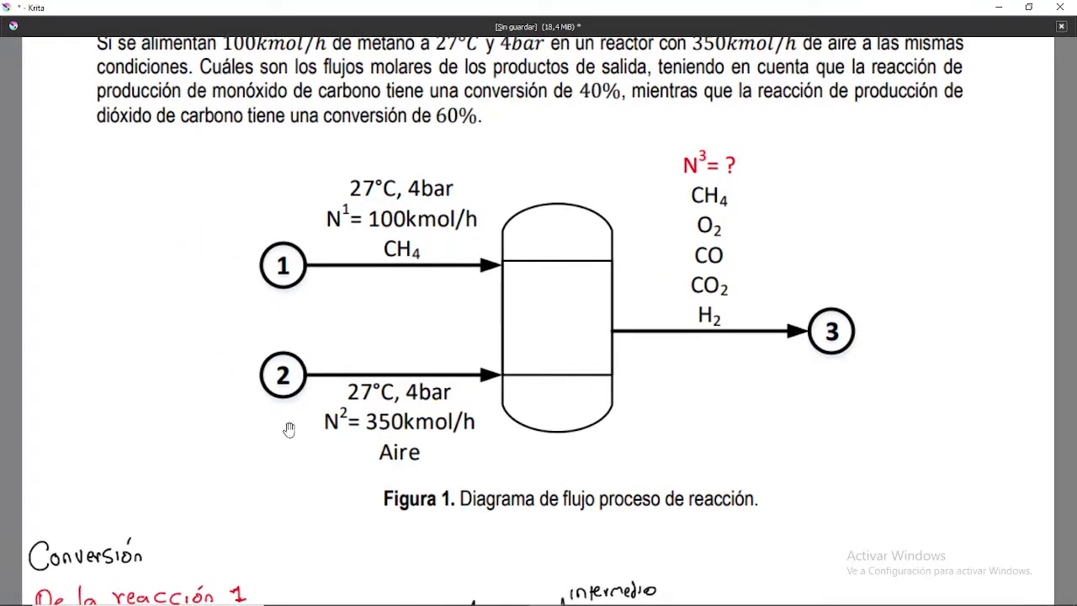
pyautogui.scroll(-2, 321, 400)
pyautogui.moveTo(382, 371)
pyautogui.mouseDown()
pyautogui.moveTo(342, 395)
pyautogui.moveTo(351, 394)
pyautogui.mouseUp()
pyautogui.moveTo(272, 433)
pyautogui.mouseDown()
pyautogui.moveTo(271, 448)
pyautogui.moveTo(312, 403)
pyautogui.mouseUp()
pyautogui.click(300, 411)
pyautogui.click(300, 404)
pyautogui.moveTo(317, 408)
pyautogui.mouseDown()
pyautogui.moveTo(343, 400)
pyautogui.moveTo(299, 439)
pyautogui.moveTo(340, 447)
pyautogui.mouseUp()
pyautogui.click(323, 414)
pyautogui.click(297, 436)
pyautogui.click(297, 444)
pyautogui.click(320, 445)
# Examine how the 350 × 0.21 oxygen feed term enters the O2 balance and its simplified form
pyautogui.scroll(-15, 349, 488)
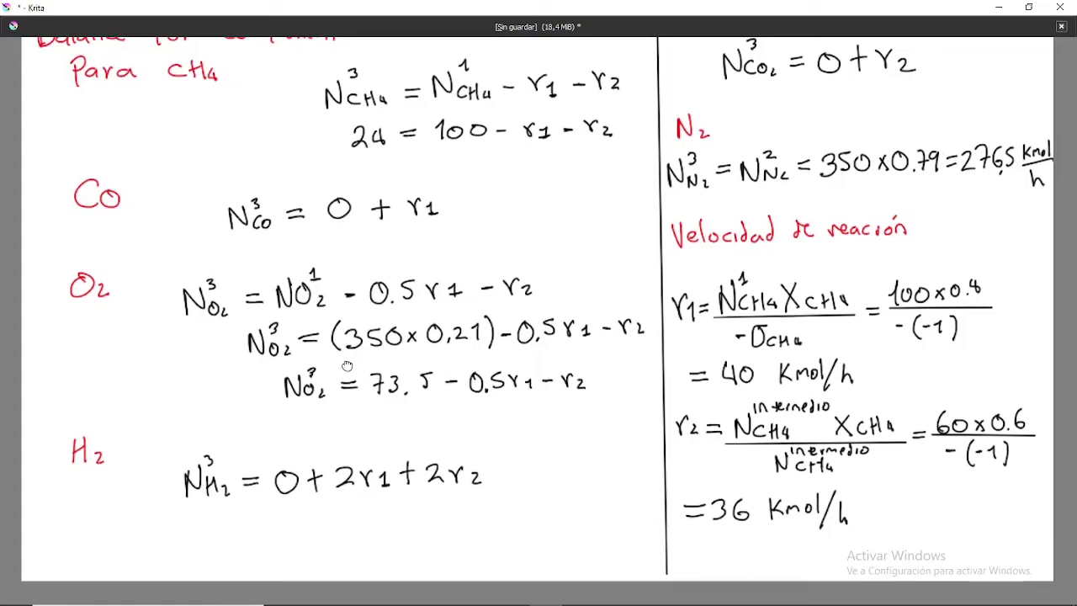
pyautogui.scroll(5, 329, 391)
pyautogui.scroll(-4, 340, 405)
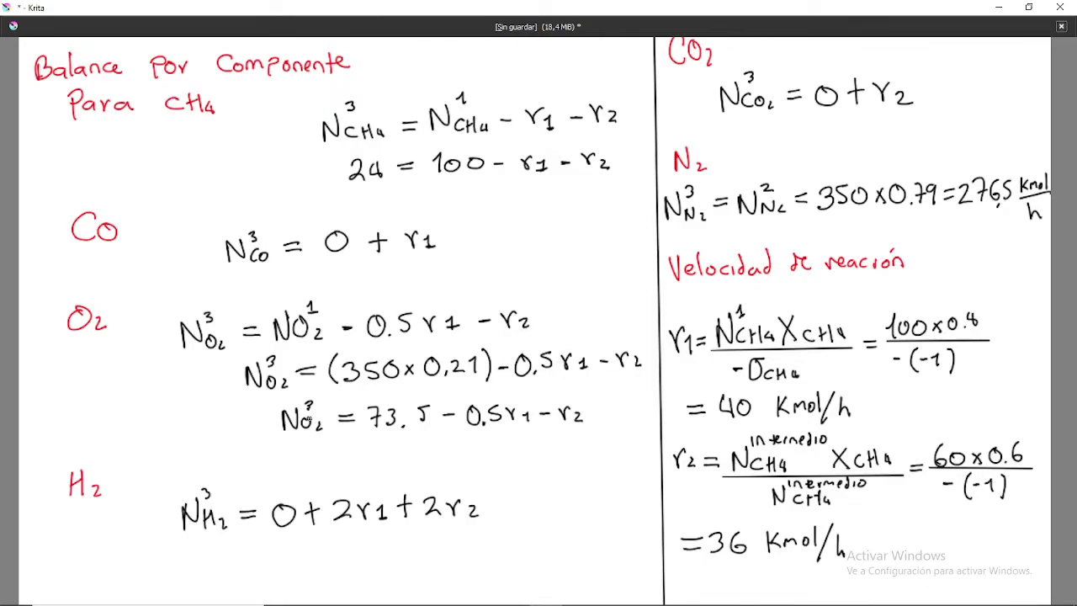
pyautogui.scroll(-1, 337, 416)
pyautogui.scroll(2, 339, 425)
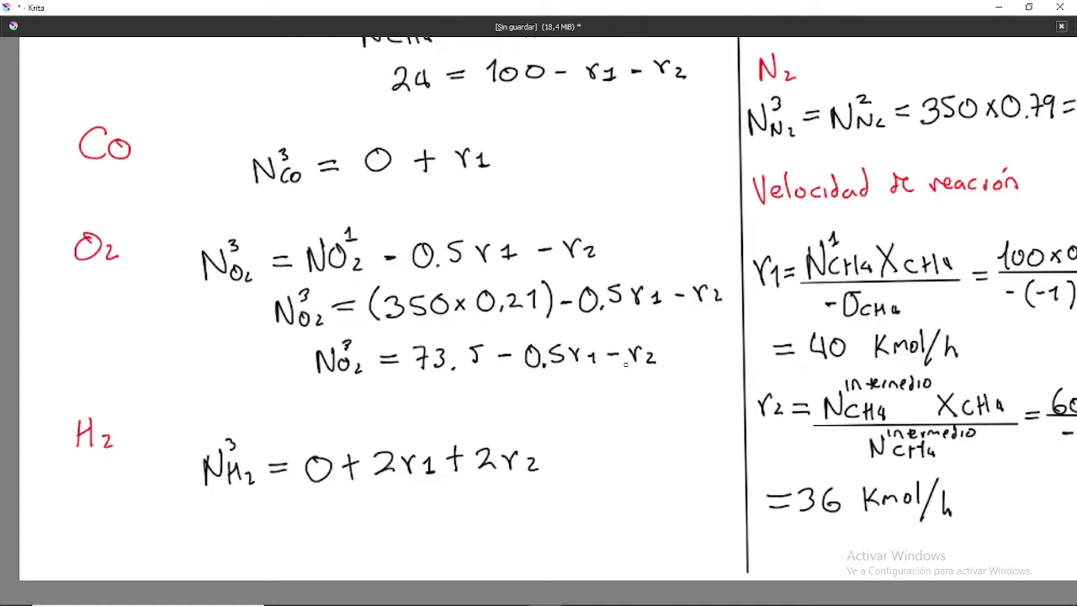
# Circle the H2 heading and the zero feed term of the H2 balance, undoing each mark
pyautogui.scroll(-2, 589, 370)
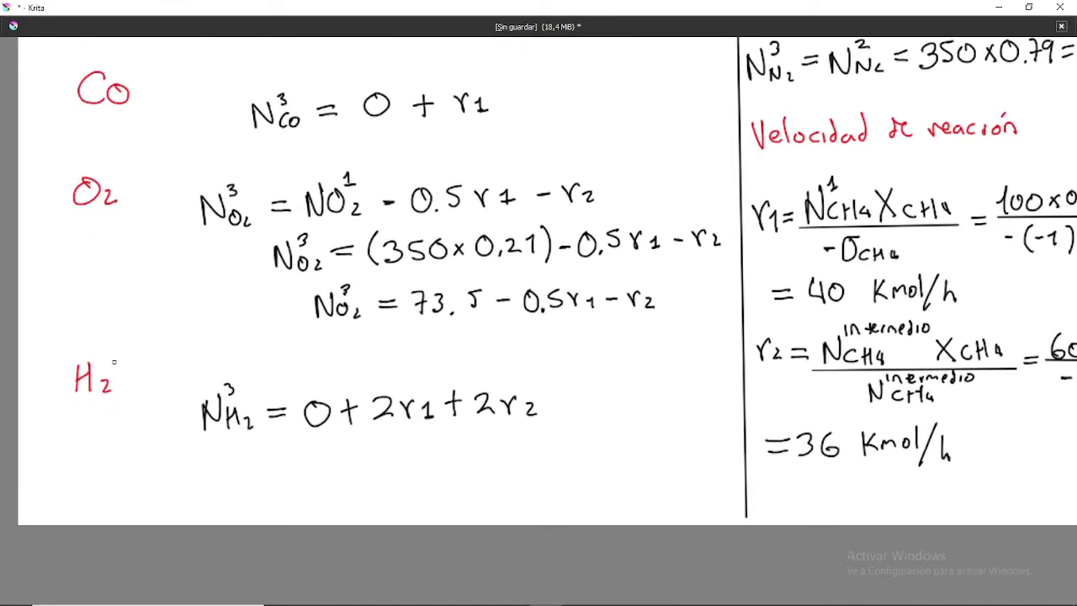
pyautogui.moveTo(131, 354)
pyautogui.mouseDown()
pyautogui.moveTo(58, 353)
pyautogui.moveTo(69, 352)
pyautogui.mouseUp()
pyautogui.hotkey('ctrl', 'z')
pyautogui.moveTo(309, 385); pyautogui.dragTo(335, 385)
pyautogui.hotkey('ctrl', 'z')
# Examine the CO2 component balance and its zero feed and r2 terms
pyautogui.scroll(-3, 626, 366)
pyautogui.scroll(3, 565, 404)
pyautogui.scroll(4, 359, 339)
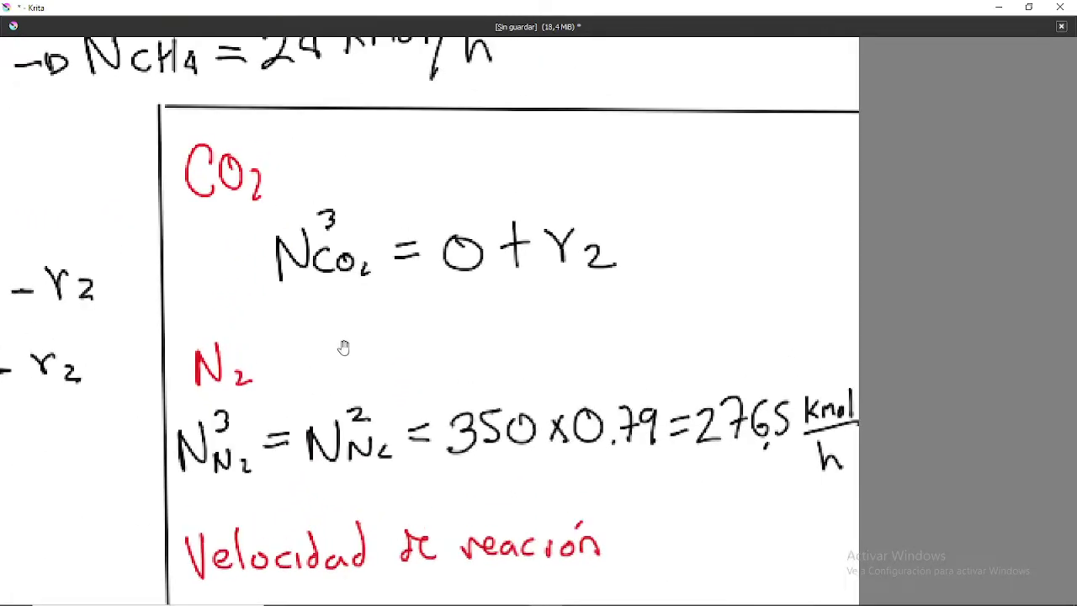
pyautogui.scroll(-2, 346, 347)
pyautogui.scroll(1, 368, 308)
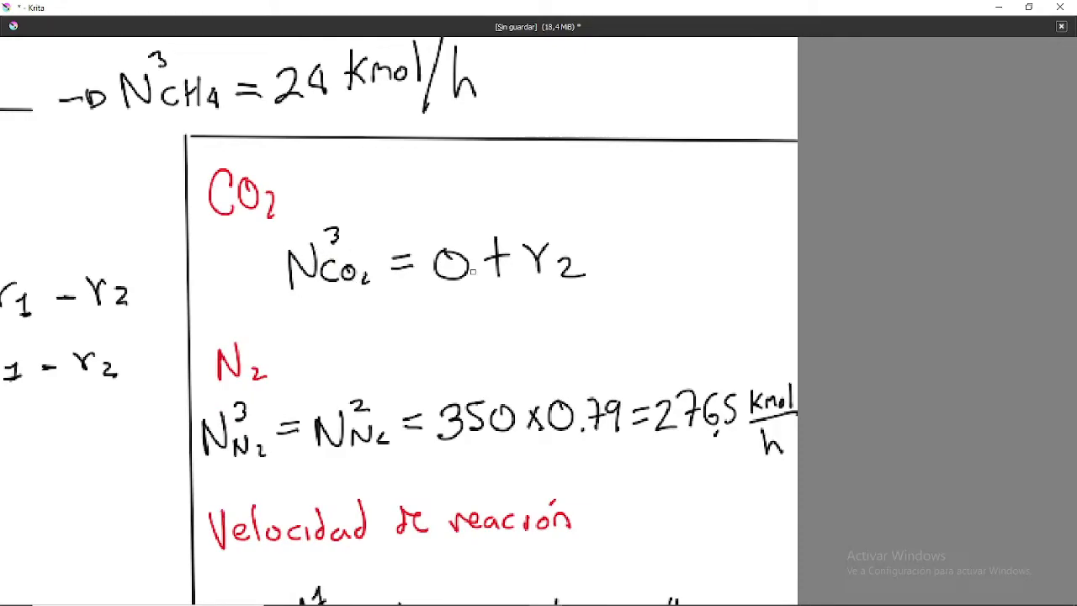
pyautogui.scroll(-1, 462, 343)
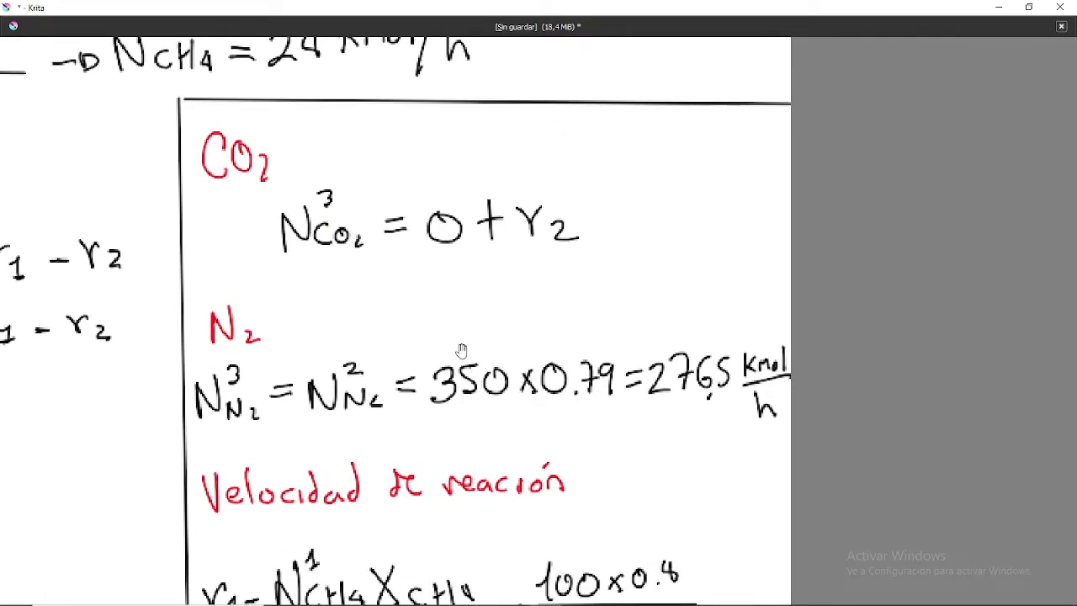
# Examine how the N2 balance equates the nitrogen flow of stream 3 with that of stream 2
pyautogui.scroll(-2, 462, 342)
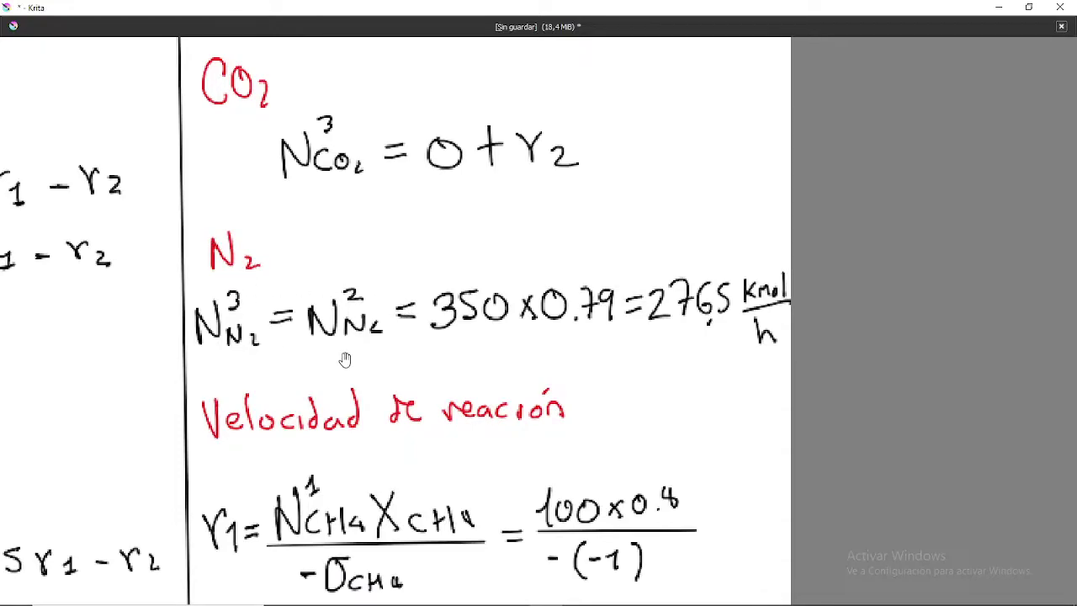
pyautogui.scroll(-1, 336, 356)
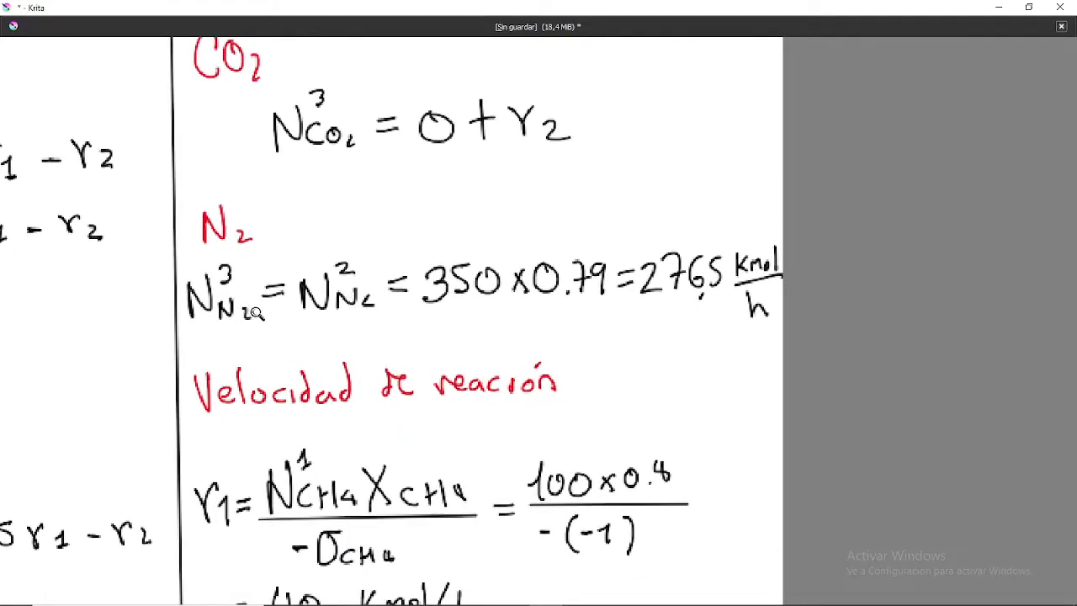
pyautogui.scroll(-2, 272, 312)
pyautogui.scroll(1, 284, 325)
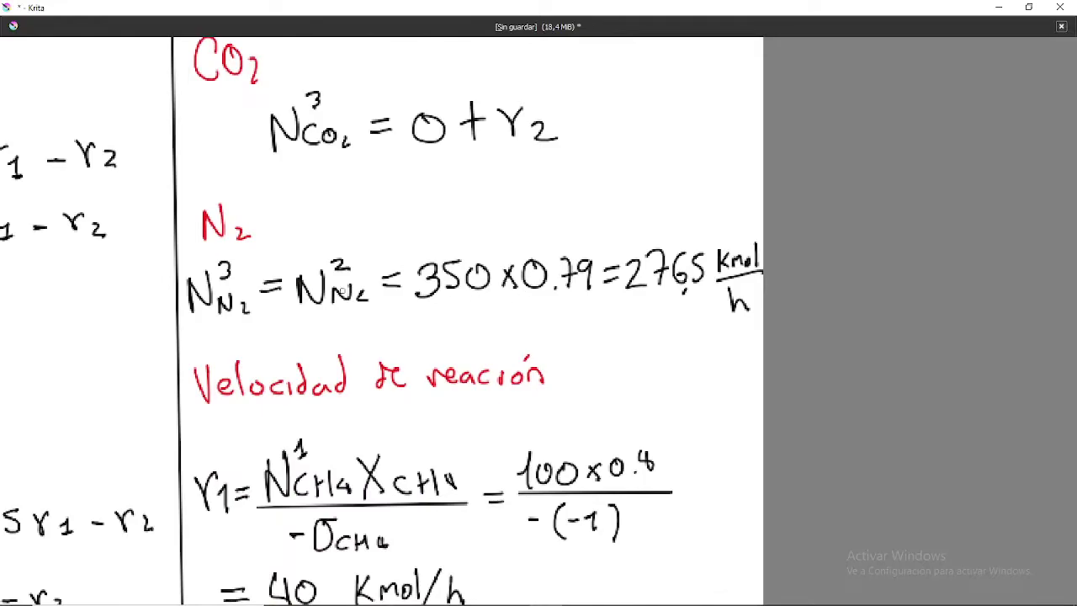
pyautogui.moveTo(343, 280); pyautogui.dragTo(335, 263)
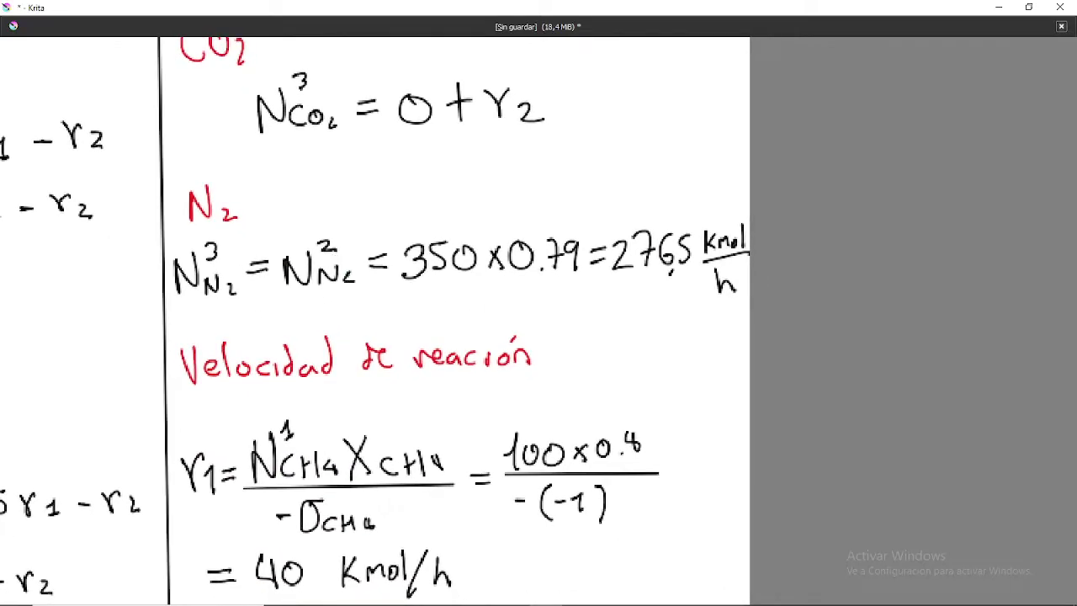
pyautogui.scroll(-1, 341, 286)
pyautogui.scroll(1, 347, 279)
pyautogui.scroll(-1, 353, 275)
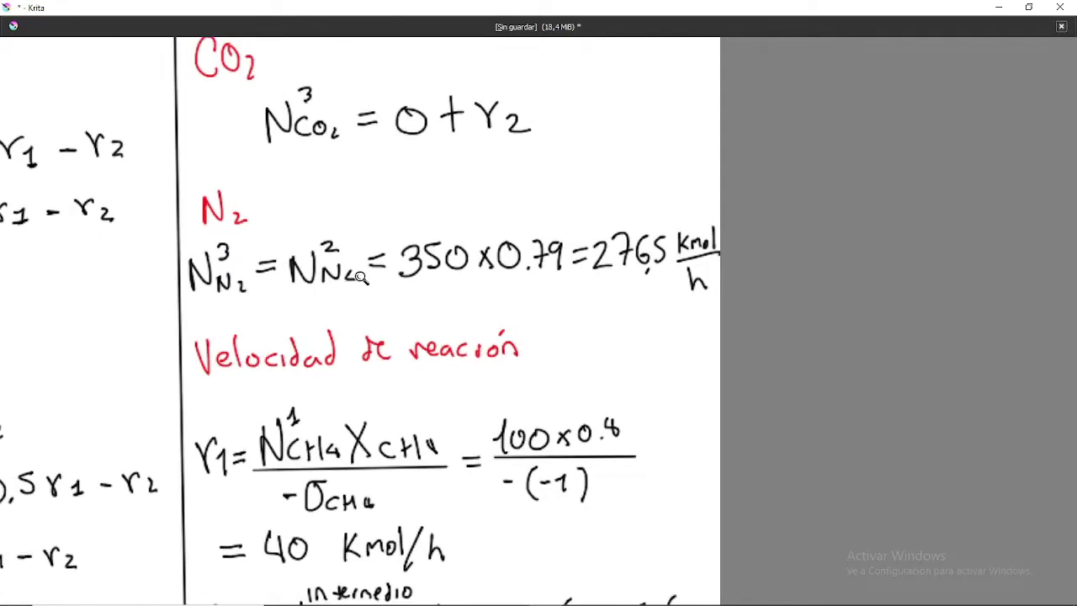
pyautogui.scroll(-1, 390, 269)
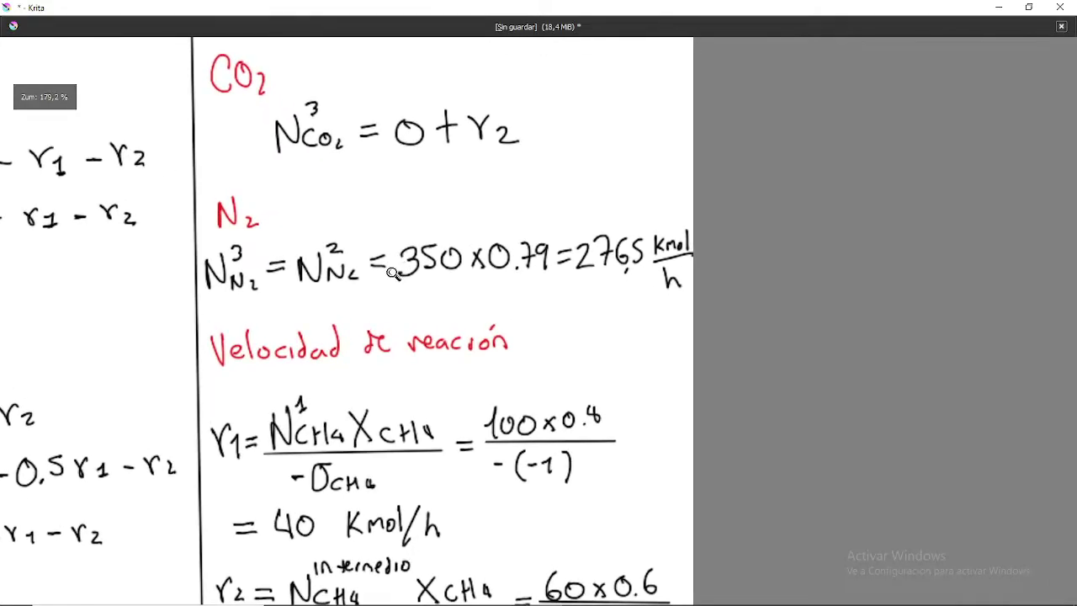
# Compare the N2 balance with the air feed of stream 2 in the flow diagram
pyautogui.moveTo(402, 312); pyautogui.dragTo(371, 332)
pyautogui.scroll(-1, 409, 384)
pyautogui.scroll(-1, 416, 545)
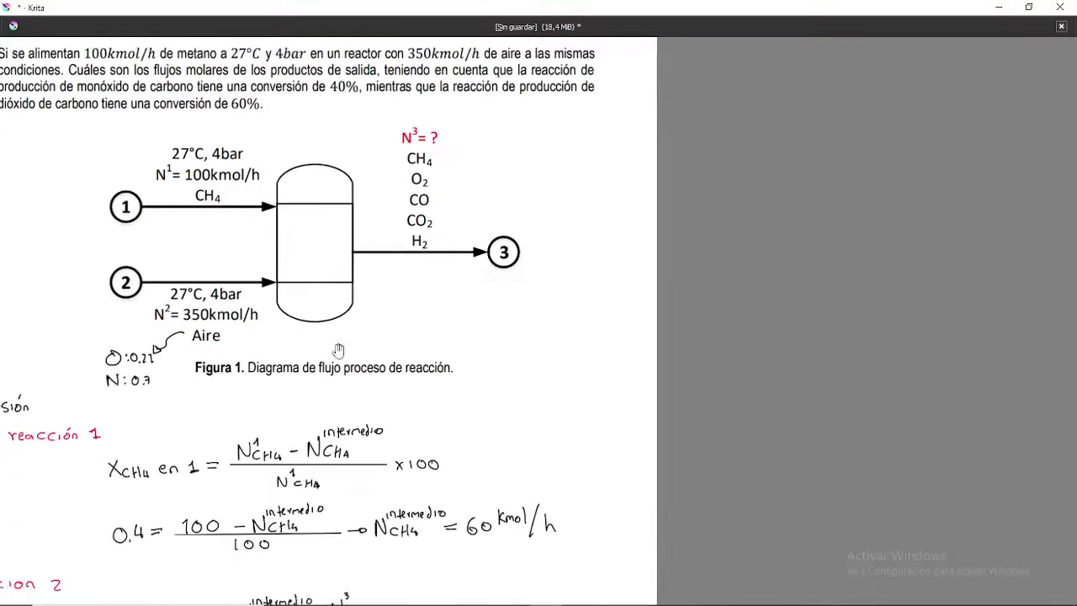
pyautogui.moveTo(387, 538); pyautogui.dragTo(395, 134)
pyautogui.moveTo(396, 471); pyautogui.dragTo(394, 318)
pyautogui.scroll(1, 394, 318)
pyautogui.scroll(1, 394, 318)
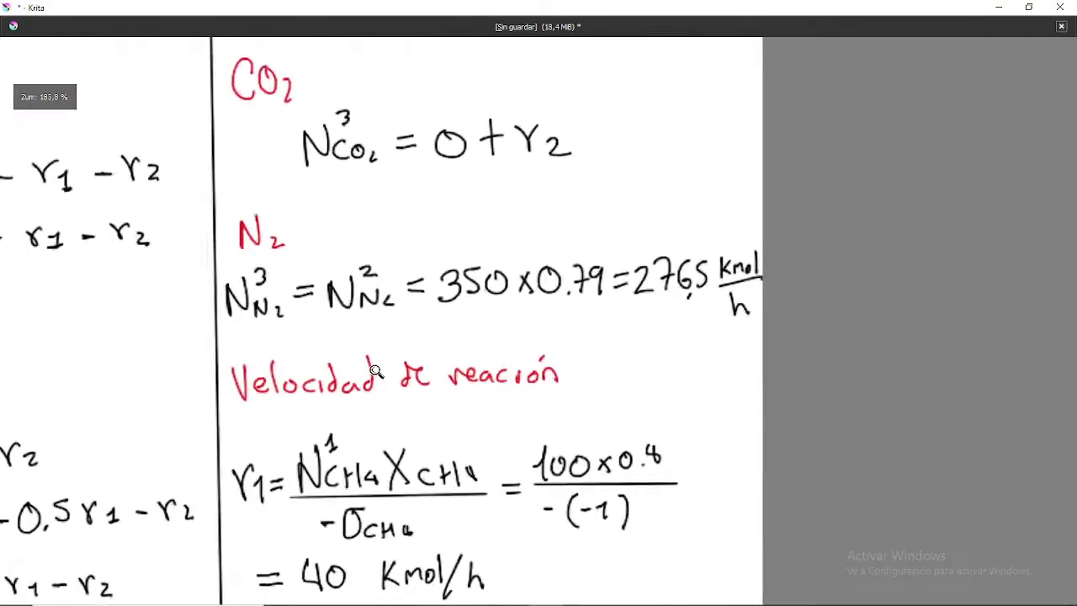
pyautogui.scroll(1, 441, 305)
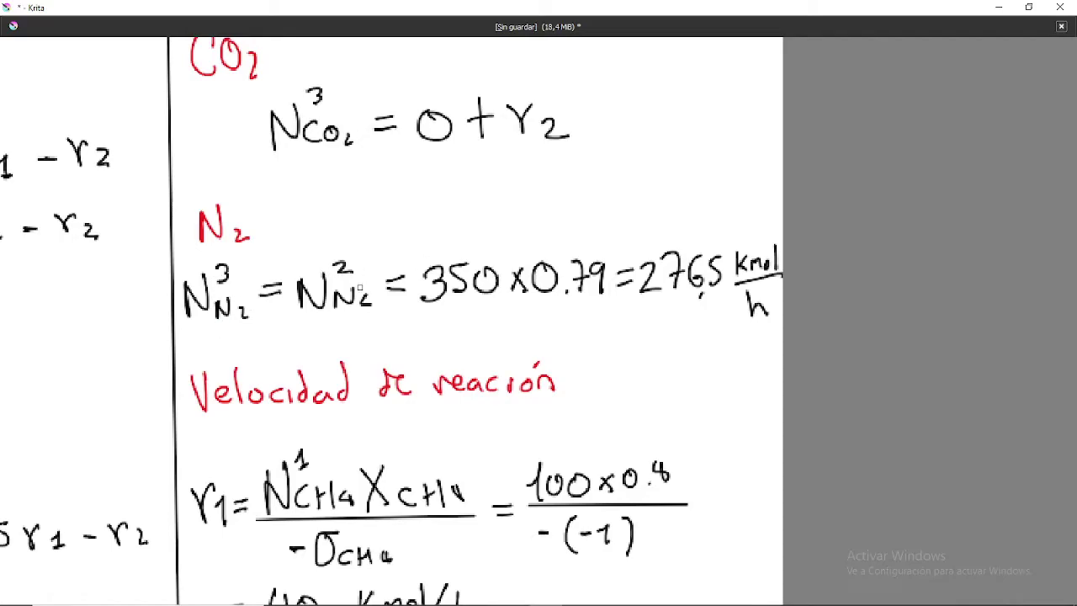
pyautogui.scroll(-1, 374, 304)
pyautogui.moveTo(382, 308); pyautogui.dragTo(392, 339)
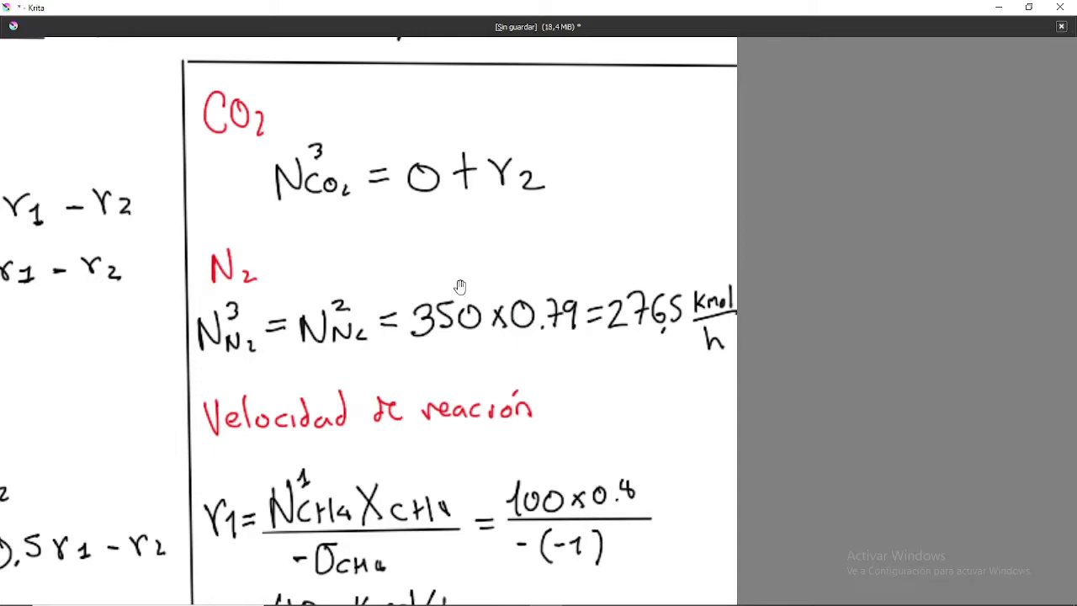
# Check the nitrogen fraction noted beside the air feed against the 350 × 0.79 term of the N2 balance
pyautogui.moveTo(465, 290); pyautogui.dragTo(531, 367)
pyautogui.scroll(-2, 531, 368)
pyautogui.moveTo(454, 217); pyautogui.dragTo(712, 605)
pyautogui.moveTo(326, 308); pyautogui.dragTo(247, 226)
pyautogui.scroll(2, 314, 253)
pyautogui.moveTo(314, 260); pyautogui.dragTo(316, 276)
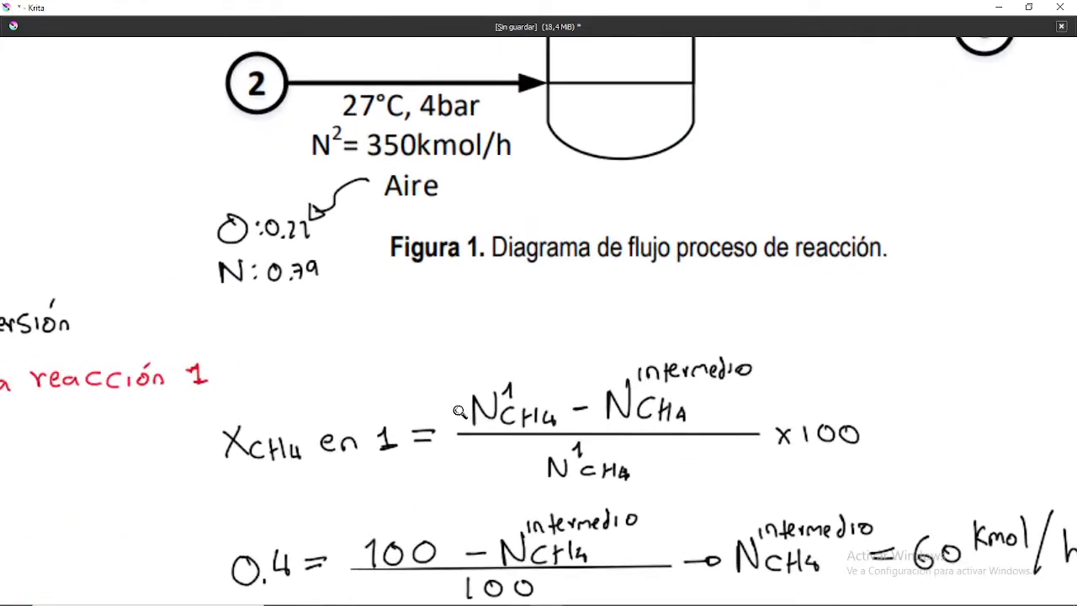
pyautogui.scroll(-1, 457, 413)
pyautogui.moveTo(538, 589)
pyautogui.mouseDown()
pyautogui.moveTo(435, 404)
pyautogui.moveTo(362, 306)
pyautogui.mouseUp()
pyautogui.moveTo(477, 420); pyautogui.dragTo(423, 363)
pyautogui.moveTo(427, 276); pyautogui.dragTo(436, 458)
pyautogui.moveTo(425, 391); pyautogui.dragTo(638, 233)
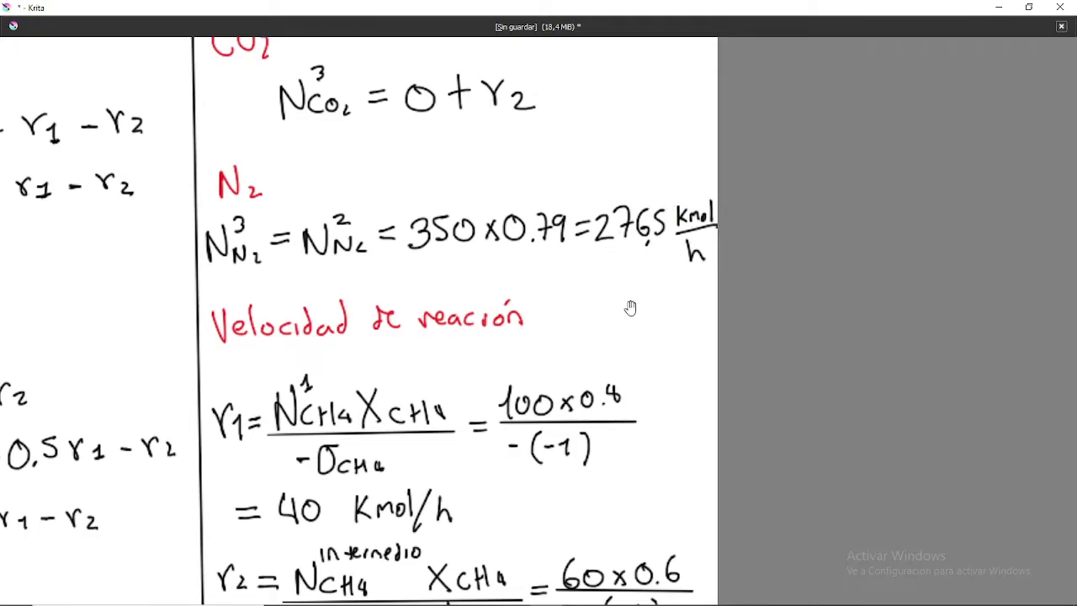
# Review the r1 reaction rate calculation and mark its -(-1) denominator, undoing the mark
pyautogui.moveTo(634, 305); pyautogui.dragTo(631, 270)
pyautogui.moveTo(473, 357); pyautogui.dragTo(468, 265)
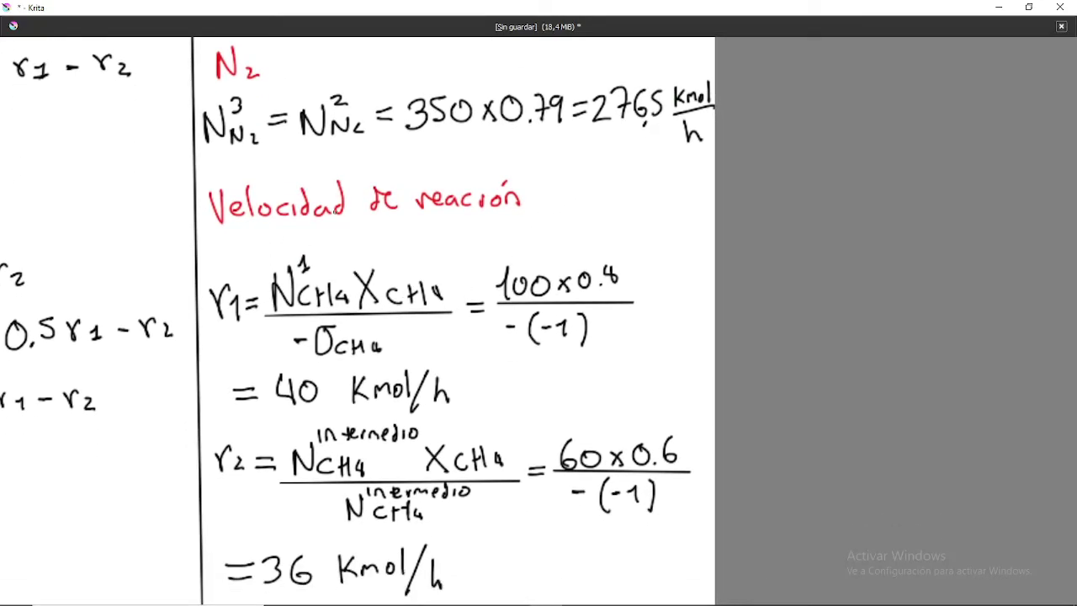
pyautogui.moveTo(461, 317); pyautogui.dragTo(452, 254)
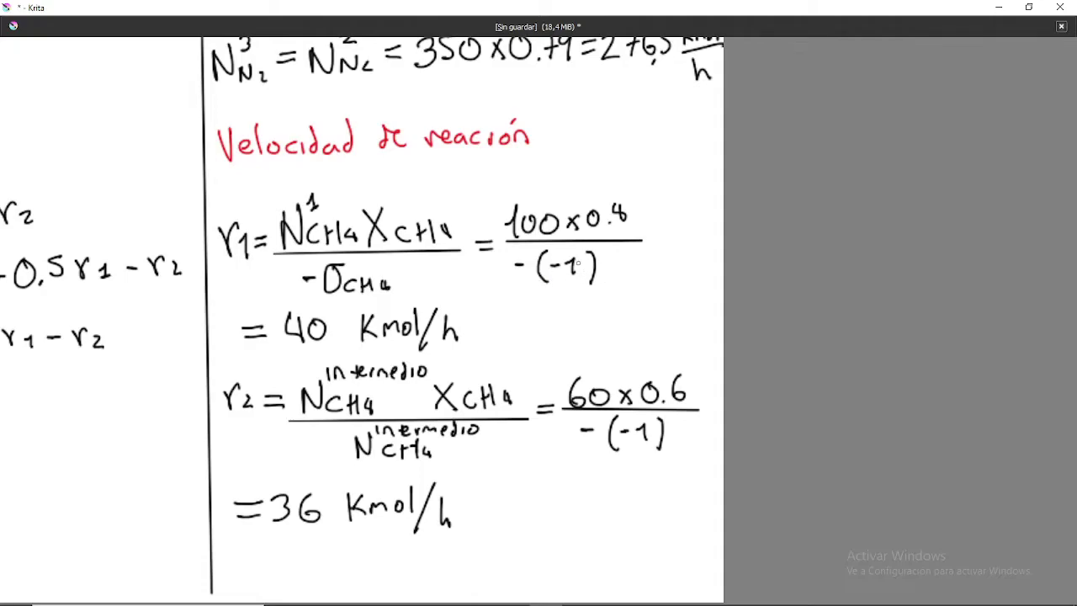
pyautogui.moveTo(543, 263)
pyautogui.mouseDown()
pyautogui.moveTo(601, 292)
pyautogui.moveTo(519, 257)
pyautogui.mouseUp()
pyautogui.hotkey('ctrl', 'z')
pyautogui.scroll(-2, 579, 266)
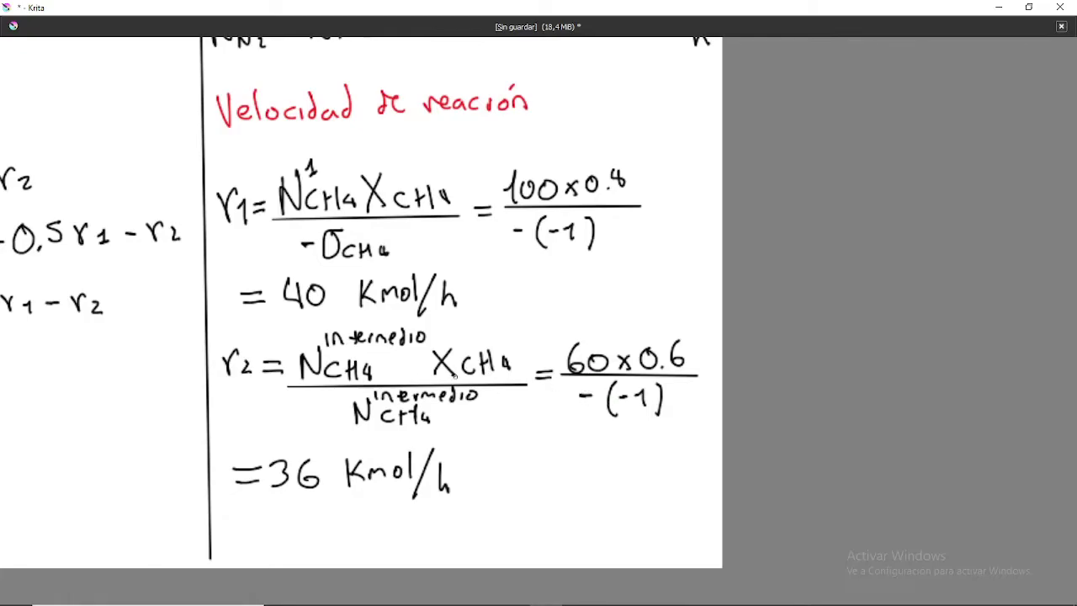
# Draw a curve linking the denominator of the r2 formula to the one of r1, and undo it
pyautogui.rightClick(447, 422)
pyautogui.rightClick(472, 403)
pyautogui.moveTo(445, 420)
pyautogui.mouseDown()
pyautogui.moveTo(494, 277)
pyautogui.moveTo(388, 251)
pyautogui.mouseUp()
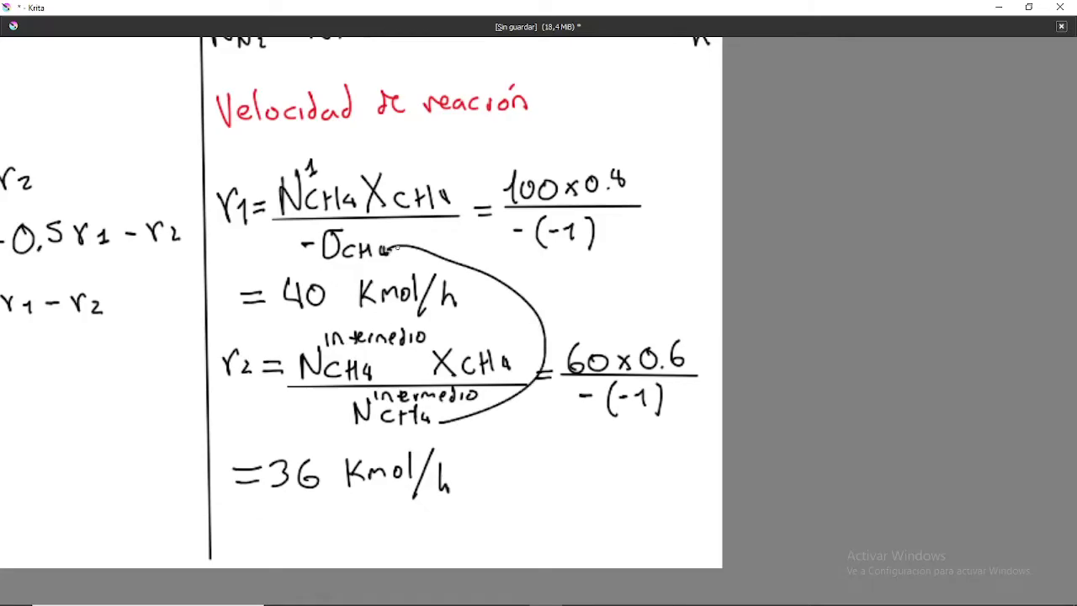
pyautogui.hotkey('ctrl', 'z')
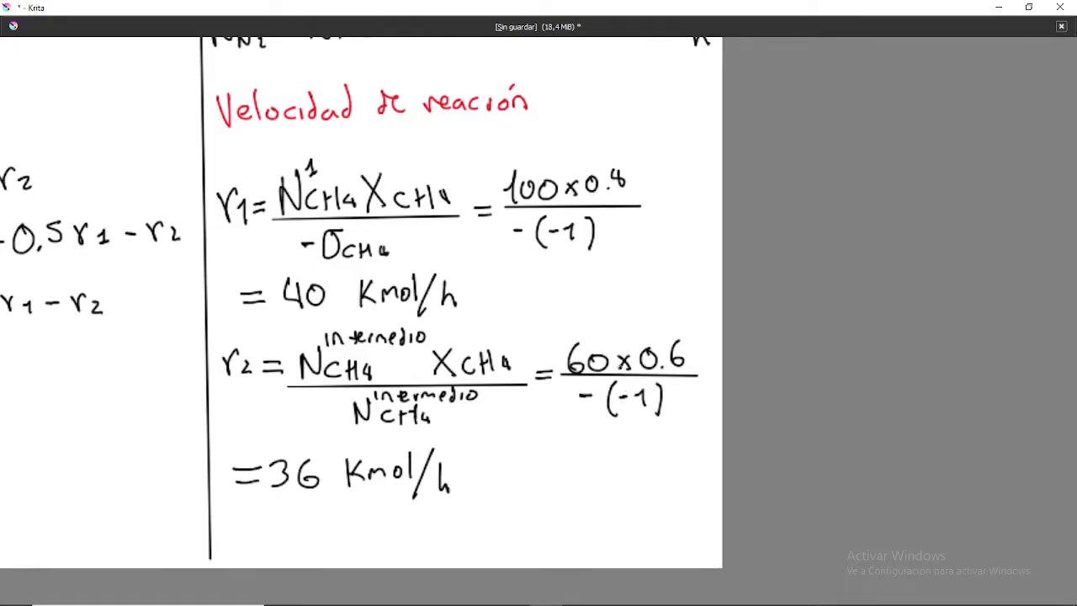
pyautogui.moveTo(543, 404); pyautogui.dragTo(524, 380)
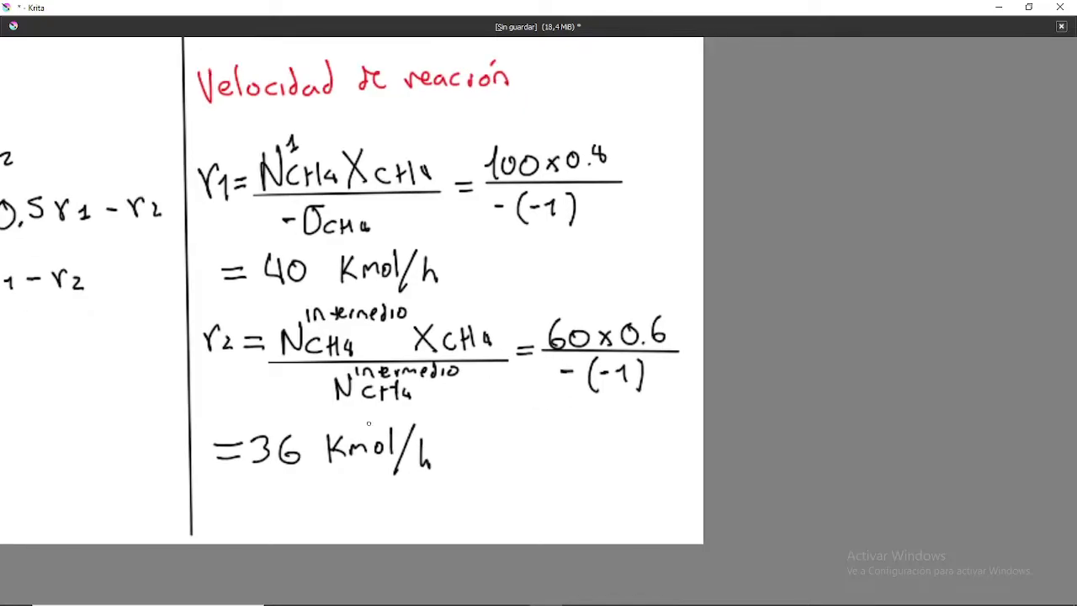
# Hide the layer Capa 1, select Capa 4 and return to the canvas-only view at the page's opening text
pyautogui.scroll(-5, 353, 428)
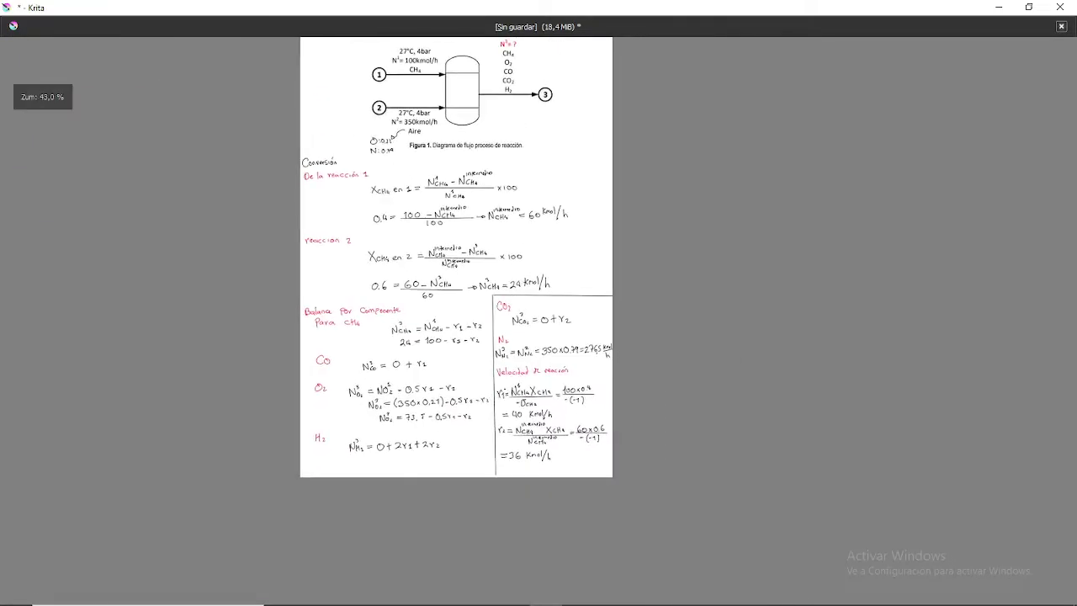
pyautogui.press('Tab')
pyautogui.click(909, 267)
pyautogui.click(959, 249)
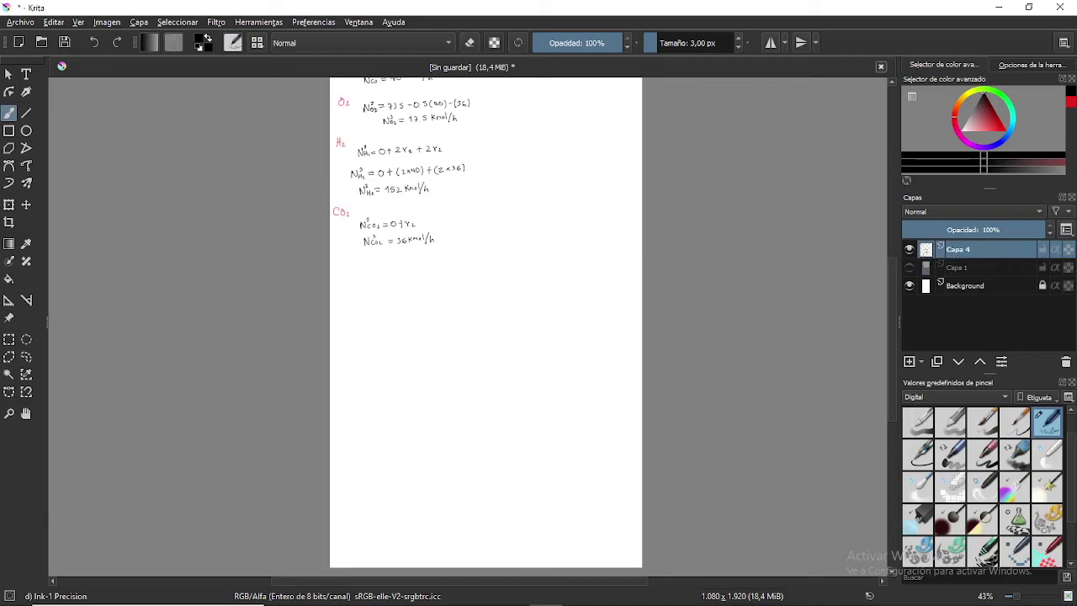
pyautogui.press('Tab')
pyautogui.scroll(5, 378, 255)
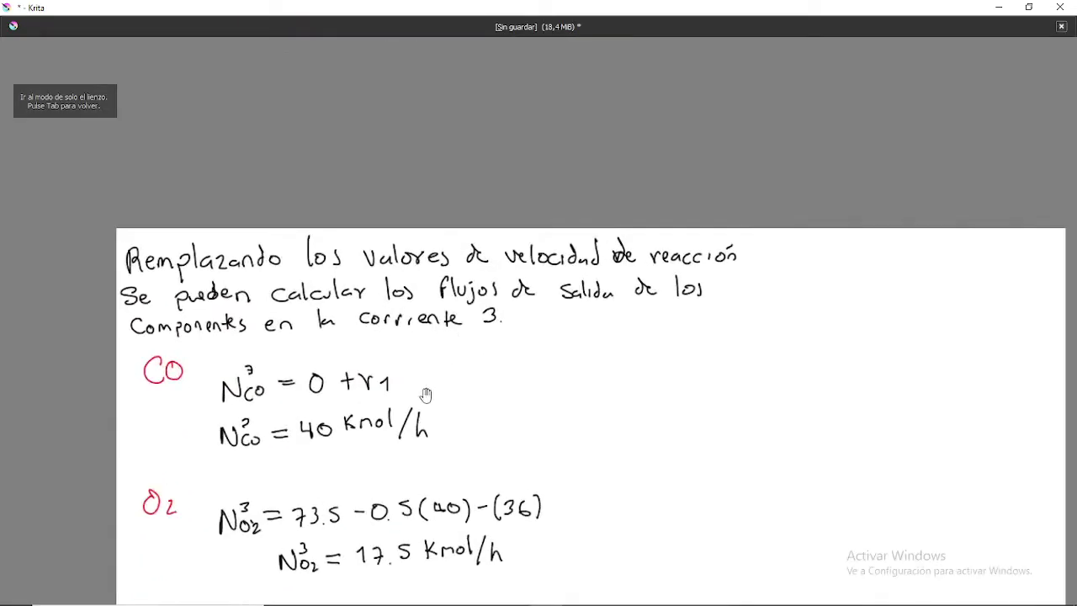
# Mark the r1 term of the CO outlet flow calculation and undo the mark
pyautogui.scroll(-4, 429, 387)
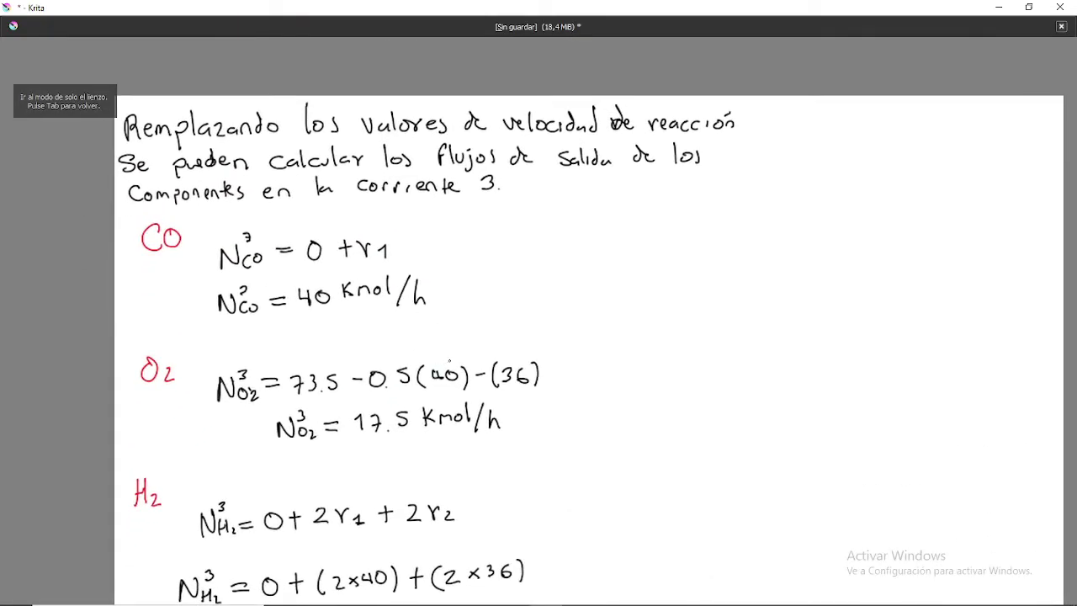
pyautogui.scroll(-2, 412, 336)
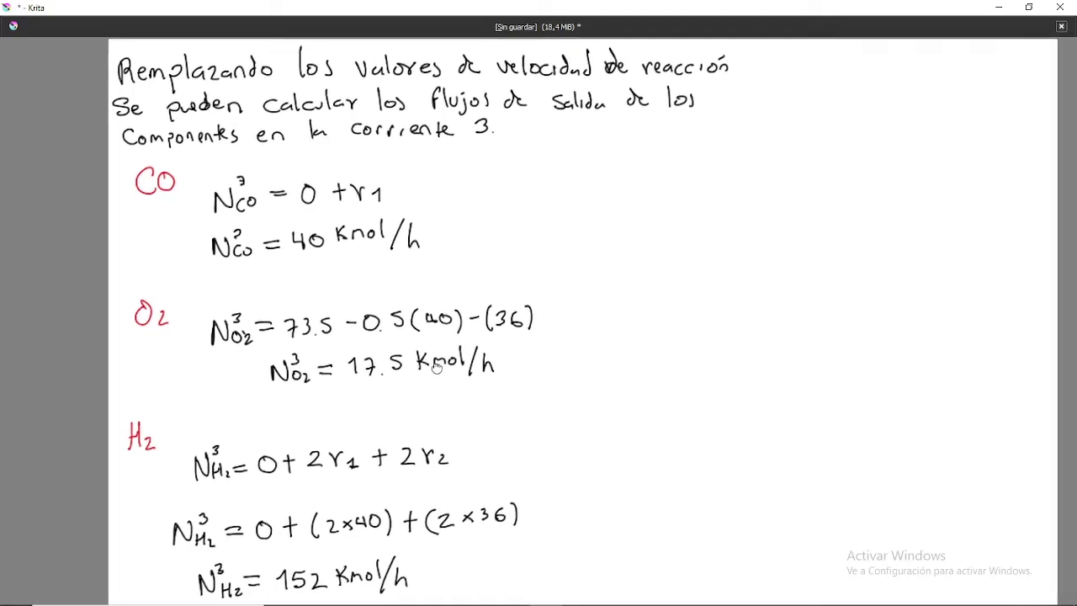
pyautogui.scroll(1, 413, 372)
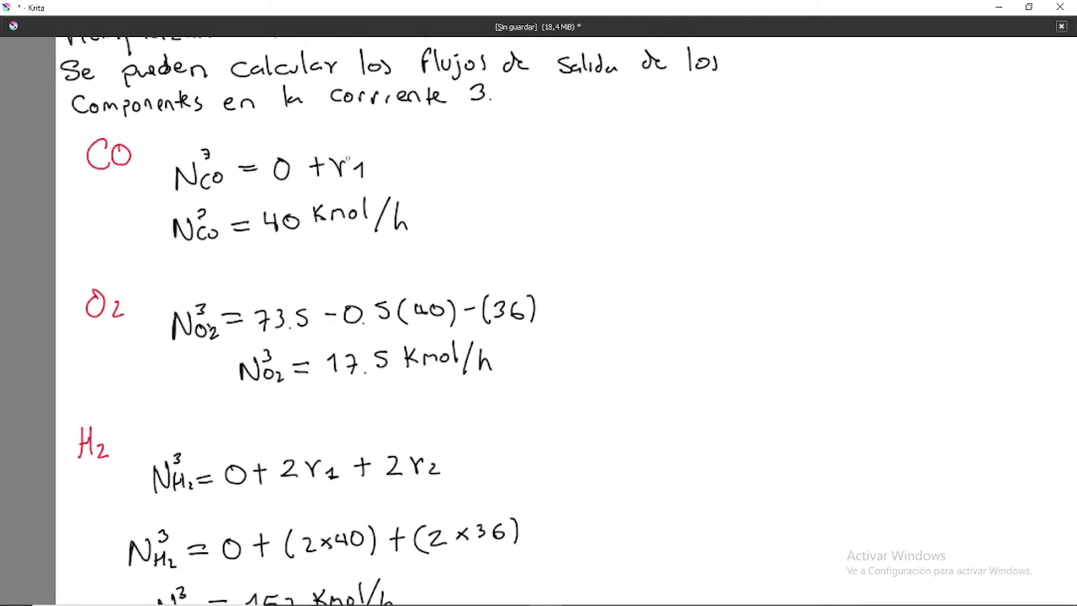
pyautogui.moveTo(328, 149)
pyautogui.mouseDown()
pyautogui.moveTo(376, 177)
pyautogui.moveTo(326, 151)
pyautogui.mouseUp()
pyautogui.hotkey('ctrl', 'z')
pyautogui.scroll(-1, 477, 240)
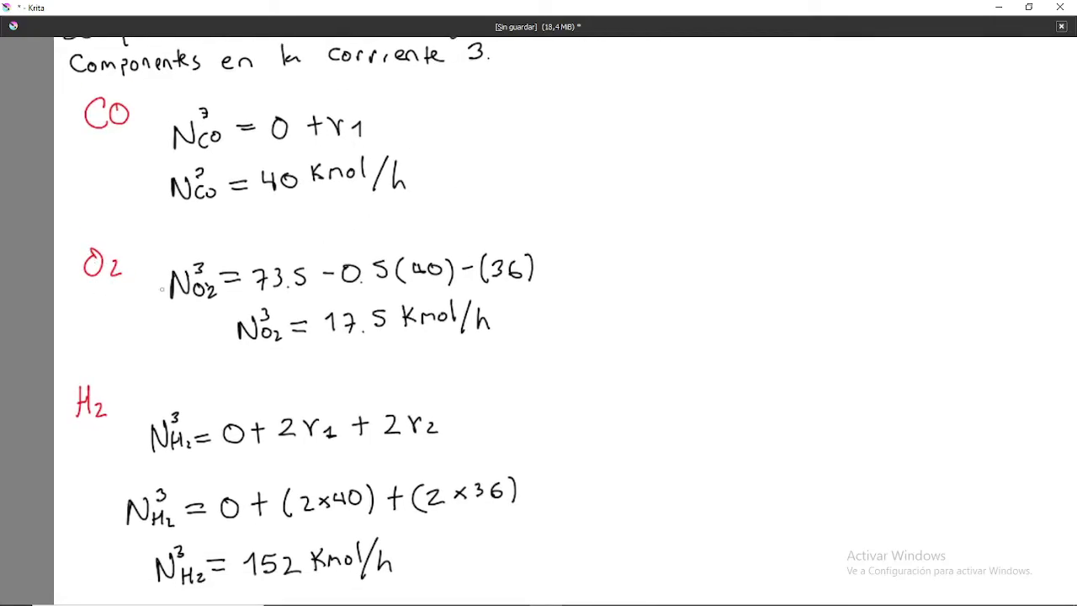
# Mark the O2 outlet flow calculation and its 40 and 36 rate values, undoing every mark
pyautogui.scroll(-1, 454, 329)
pyautogui.moveTo(556, 187)
pyautogui.mouseDown()
pyautogui.moveTo(556, 242)
pyautogui.moveTo(538, 251)
pyautogui.mouseUp()
pyautogui.hotkey('ctrl', 'z')
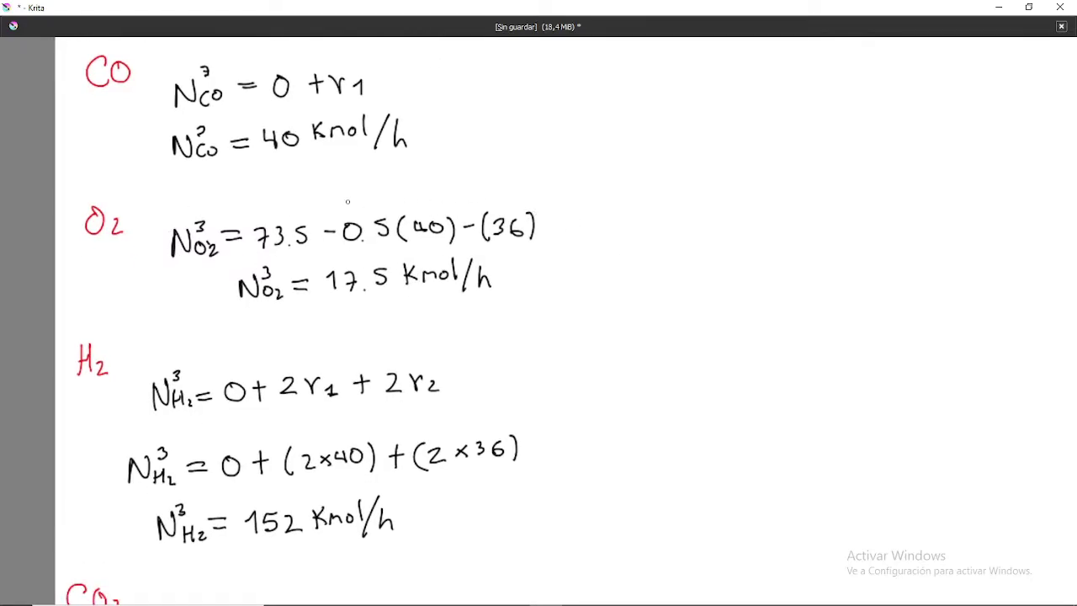
pyautogui.moveTo(443, 172); pyautogui.dragTo(435, 208)
pyautogui.moveTo(547, 154)
pyautogui.mouseDown()
pyautogui.moveTo(532, 200)
pyautogui.moveTo(542, 197)
pyautogui.mouseUp()
pyautogui.hotkey('ctrl', 'z')
pyautogui.hotkey('ctrl', 'z')
pyautogui.hotkey('ctrl', 'z')
pyautogui.hotkey('ctrl', 'z')
pyautogui.scroll(-1, 361, 300)
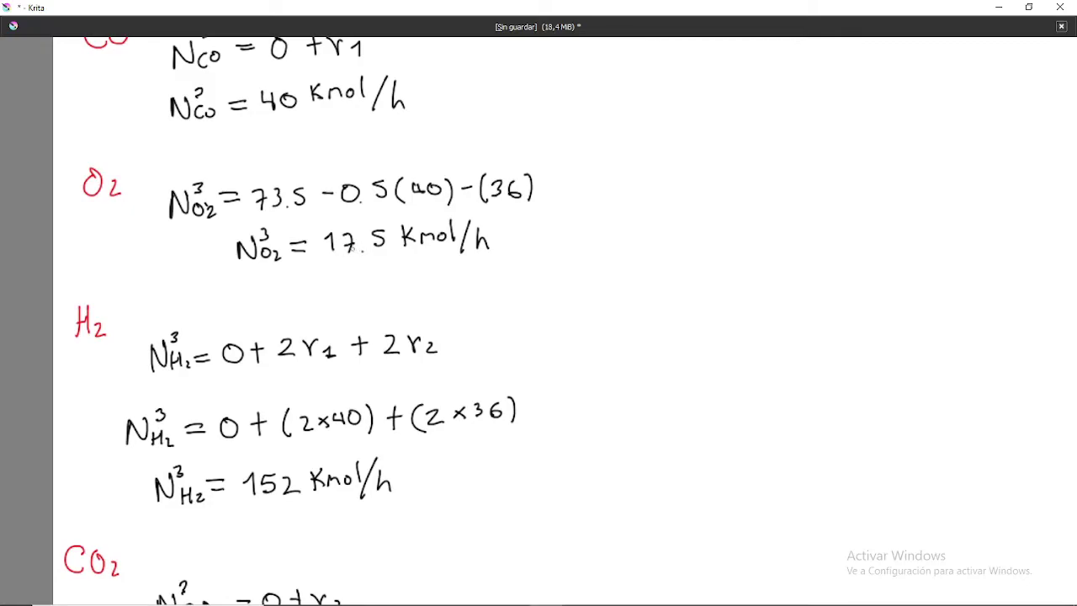
# Examine the H2 and CO2 outlet flow calculations for stream 3
pyautogui.scroll(-1, 427, 301)
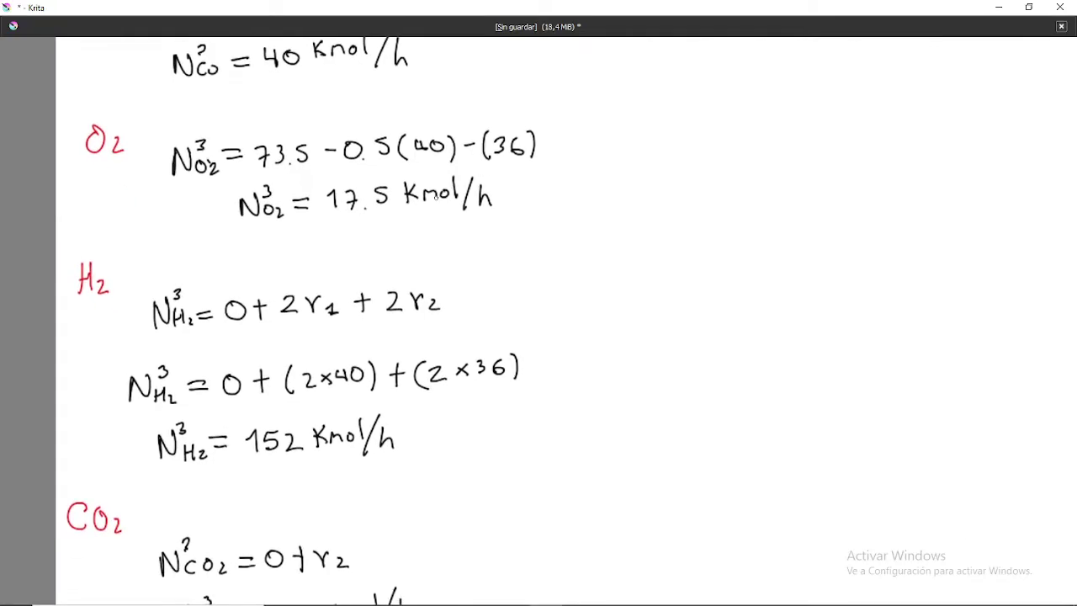
pyautogui.scroll(-2, 94, 287)
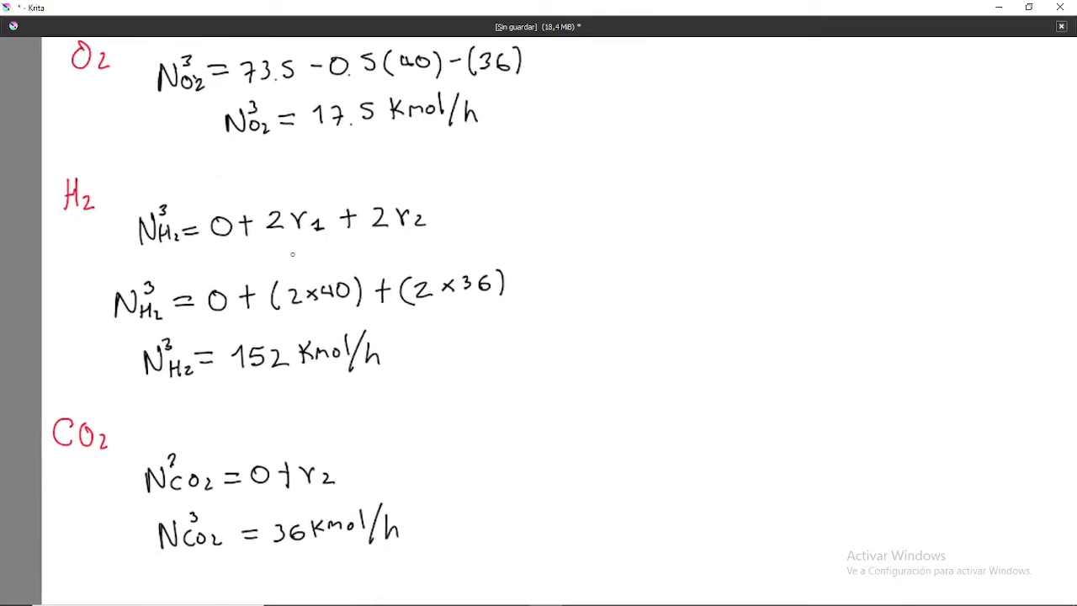
pyautogui.scroll(-1, 219, 237)
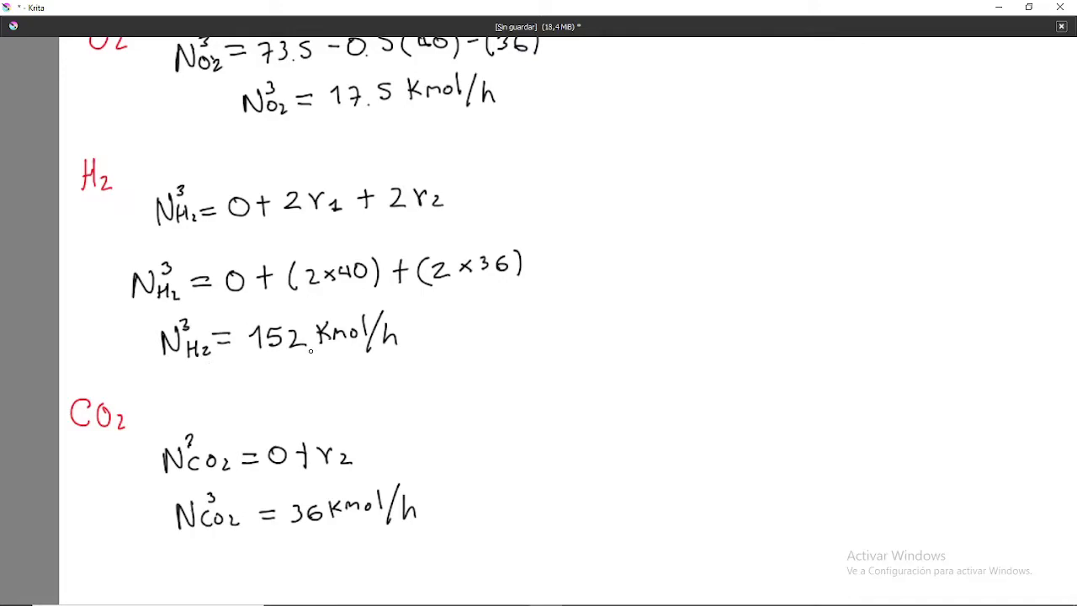
pyautogui.scroll(-1, 252, 395)
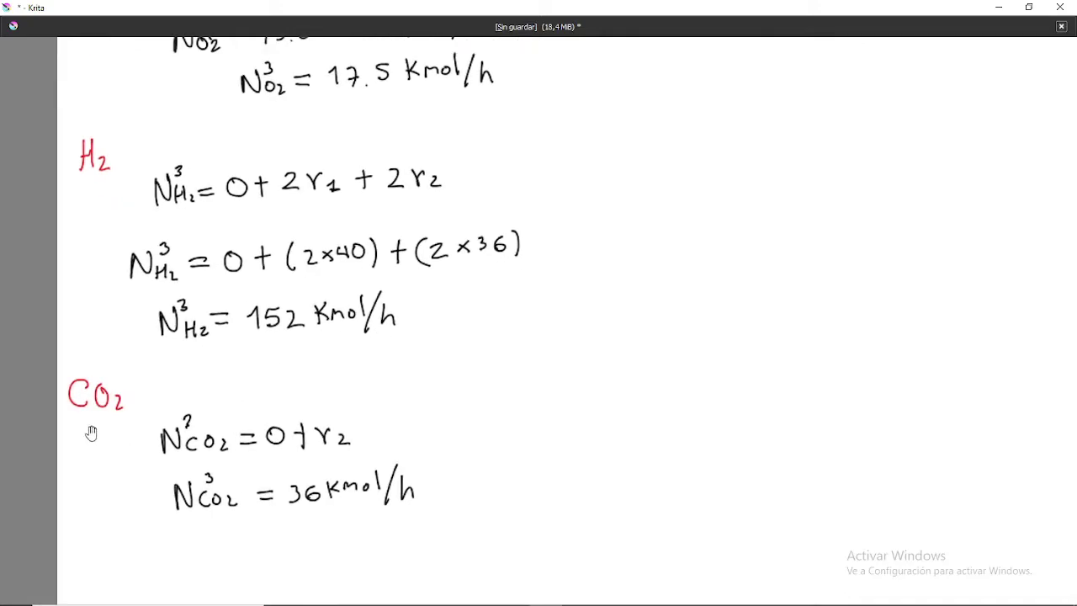
pyautogui.scroll(-2, 126, 412)
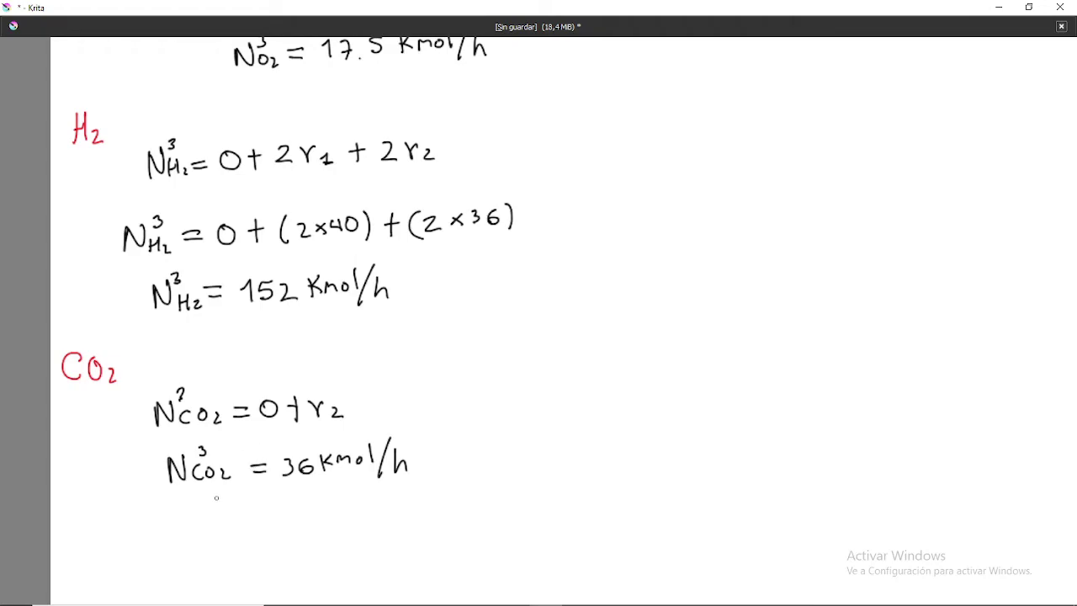
# Leave the canvas-only view of the outlet flow page and minimize the drawing window to the desktop
pyautogui.moveTo(466, 306); pyautogui.dragTo(533, 256)
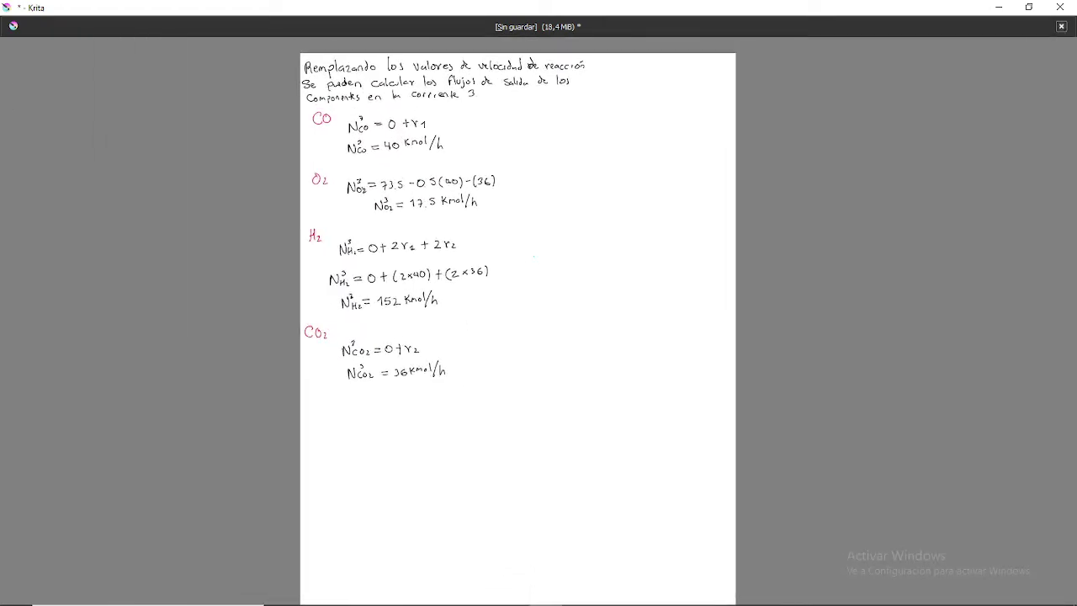
pyautogui.press('Tab')
pyautogui.moveTo(619, 280); pyautogui.dragTo(583, 287)
pyautogui.click(909, 250)
pyautogui.click(909, 267)
pyautogui.moveTo(660, 569); pyautogui.dragTo(577, 280)
pyautogui.click(999, 7)
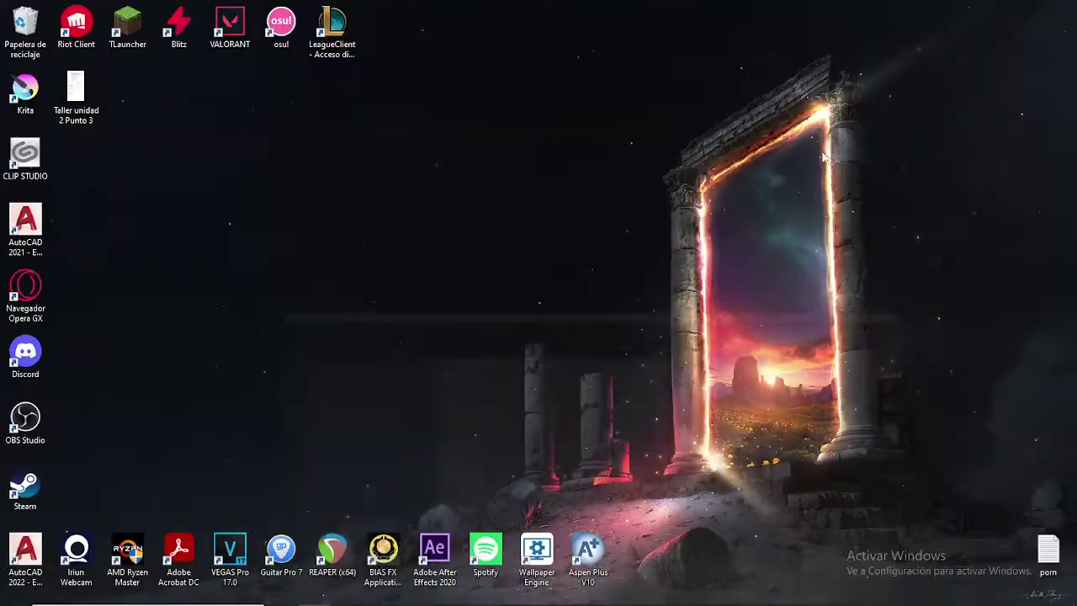
# Refresh the desktop, launch Aspen Plus V10 and dismiss its product registration window
pyautogui.rightClick(569, 323)
pyautogui.click(606, 382)
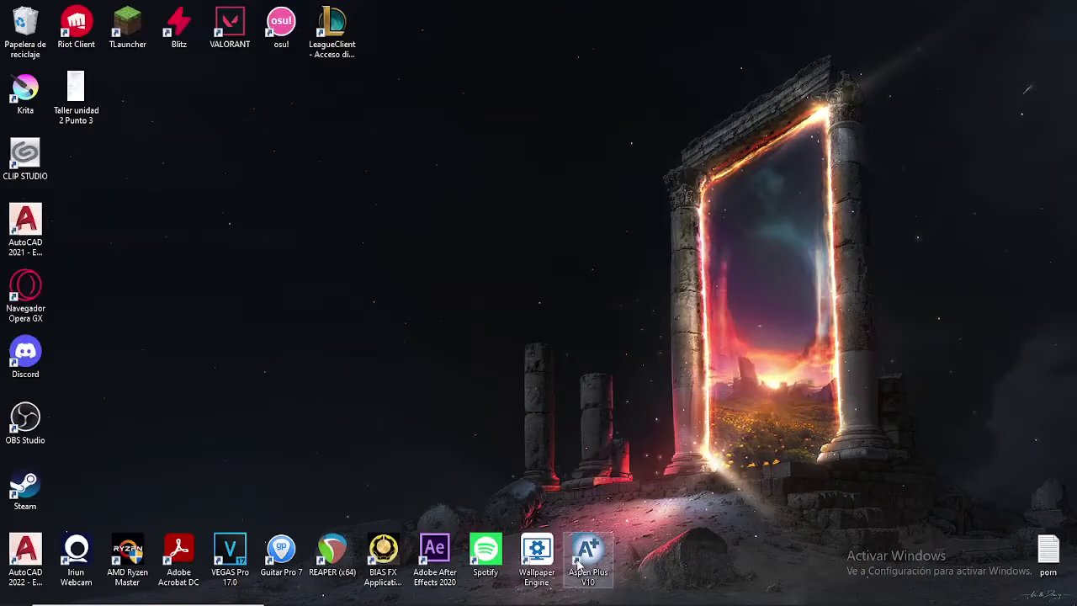
pyautogui.doubleClick(589, 551)
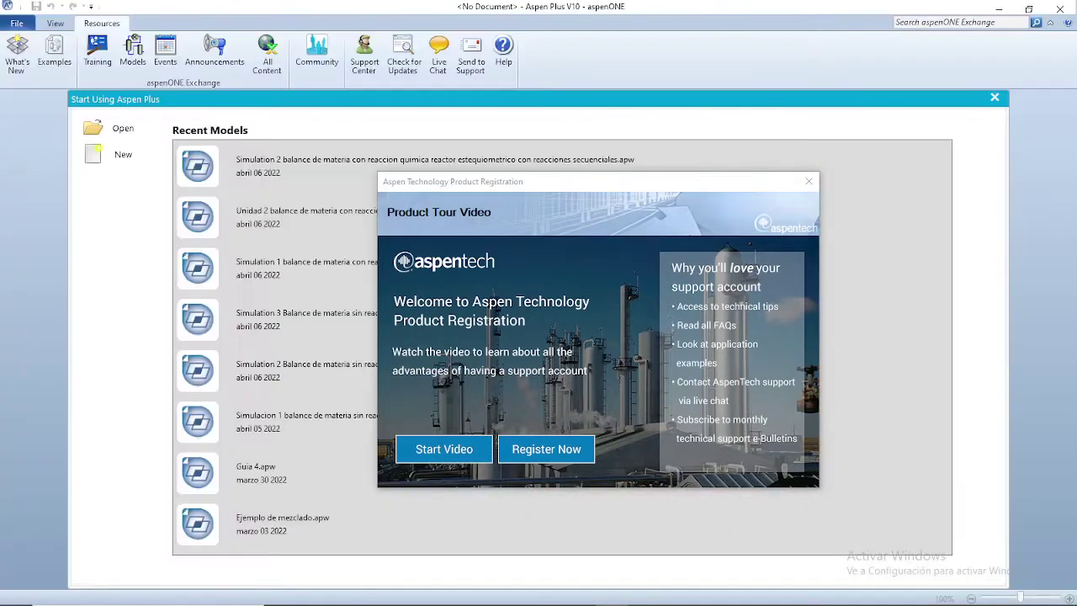
pyautogui.click(809, 181)
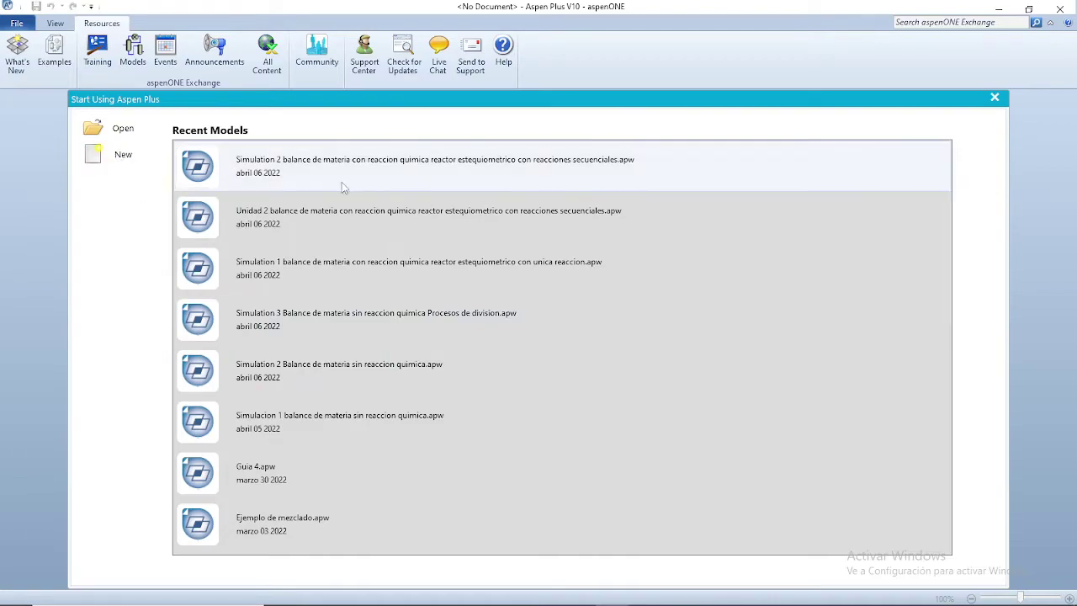
# Create a new simulation from the start page instead of opening a recent model
pyautogui.click(104, 162)
pyautogui.click(428, 209)
pyautogui.click(685, 451)
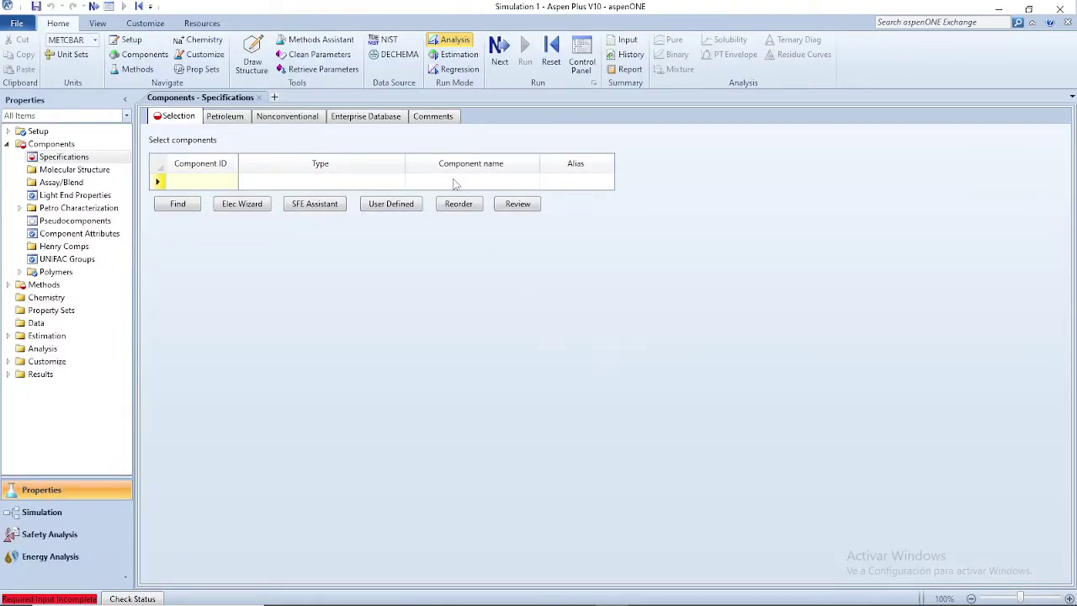
# Add METHANE, OXYGEN and NITROGEN to the component list by component name
pyautogui.click(475, 188)
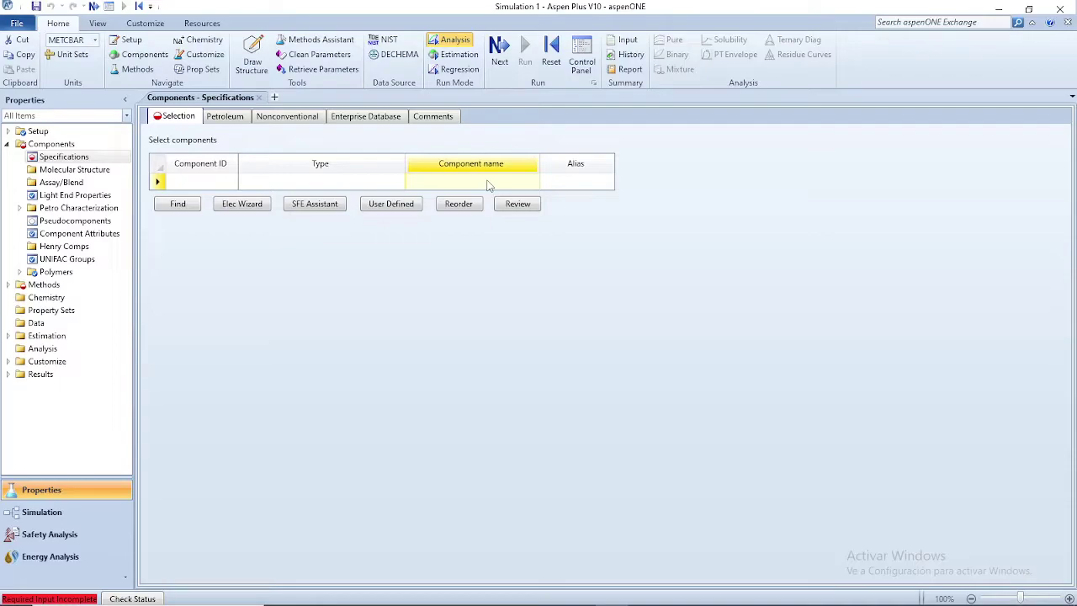
pyautogui.write('METHA')
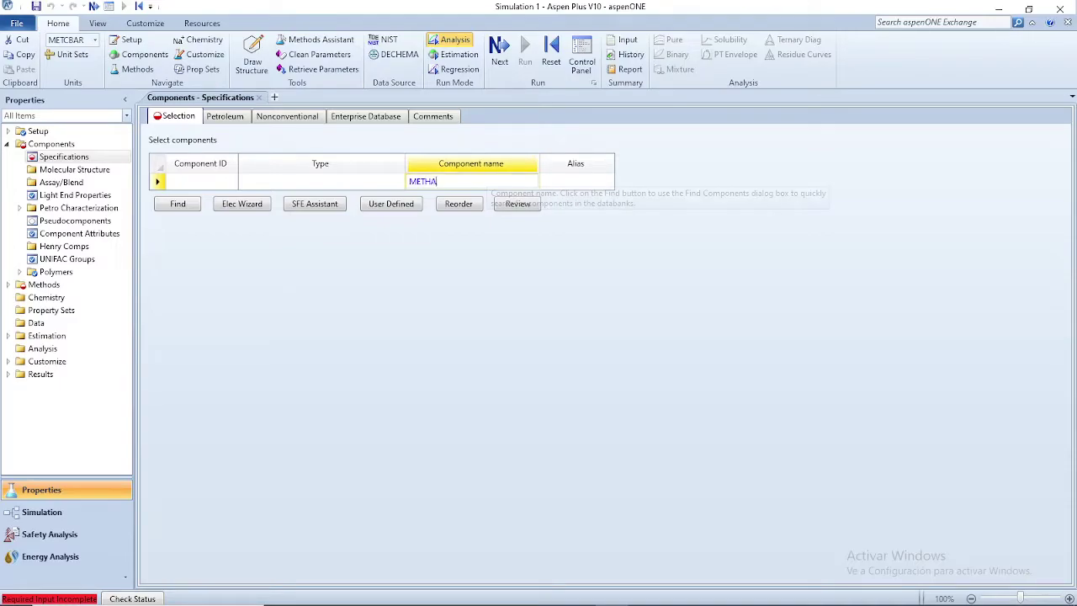
pyautogui.write('NE')
pyautogui.press('Return')
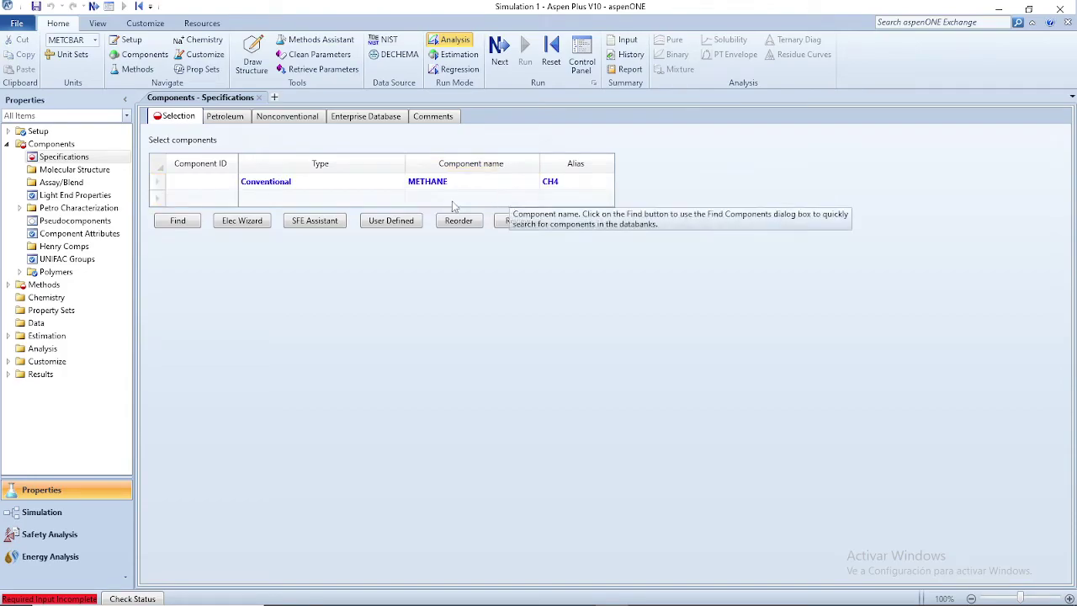
pyautogui.write('OXYGEN')
pyautogui.press('Return')
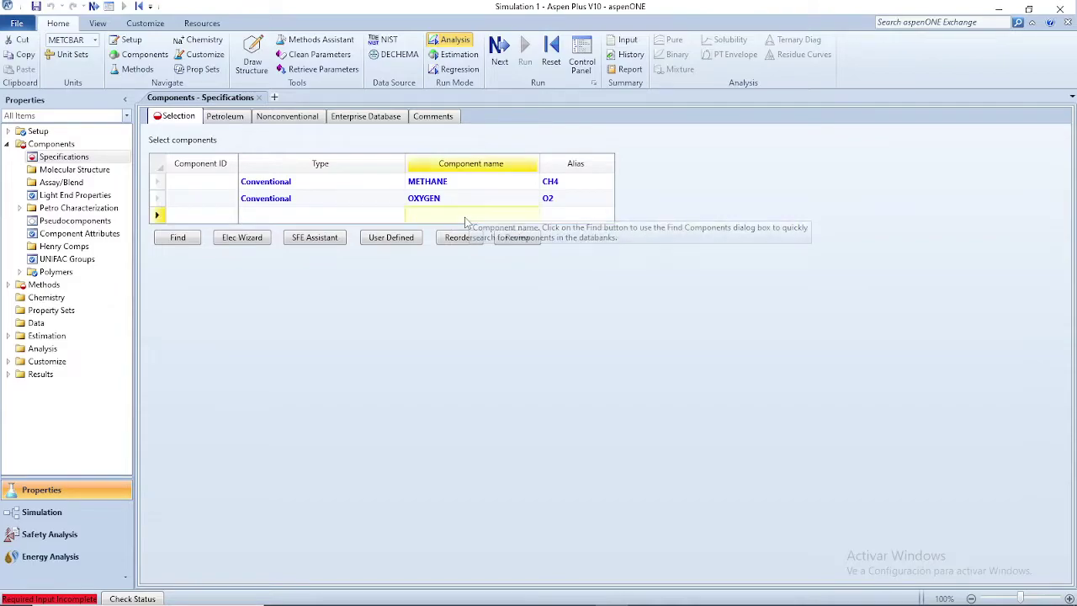
pyautogui.write('NITROGEN')
pyautogui.press('Return')
# Add CARBON-DIOXIDE and CARBON-MONOXIDE to the component list by component name
pyautogui.click(447, 230)
pyautogui.write('CARBON-D')
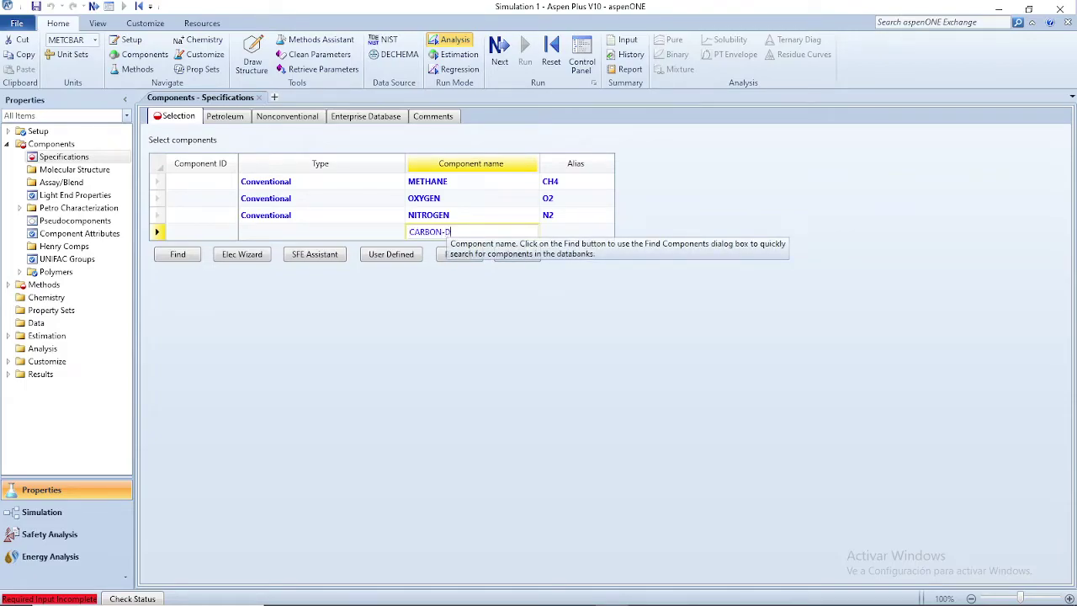
pyautogui.write('IOXIDE')
pyautogui.press('Return')
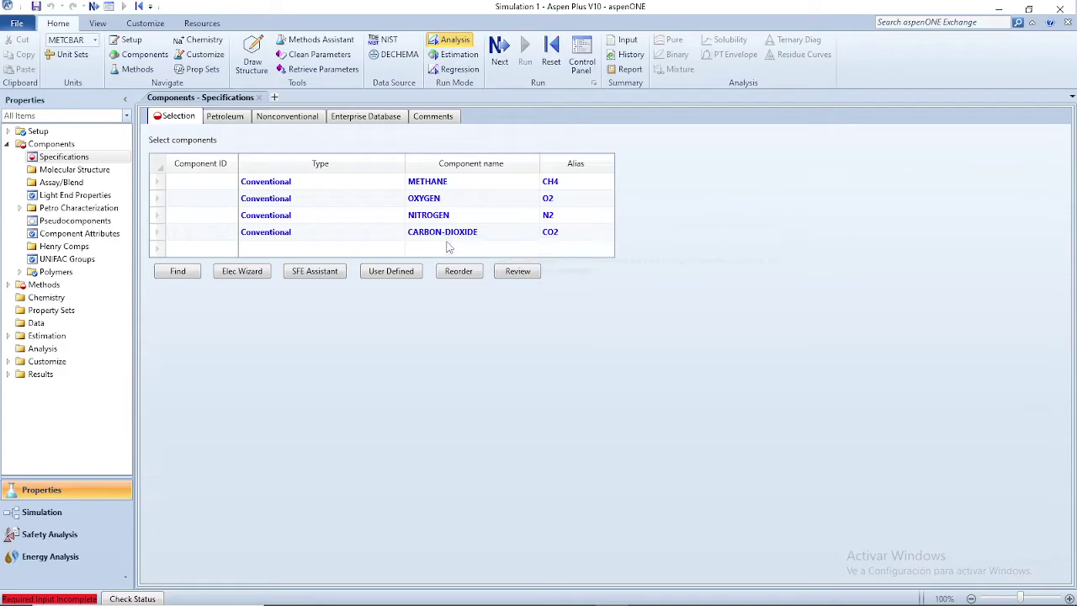
pyautogui.click(448, 248)
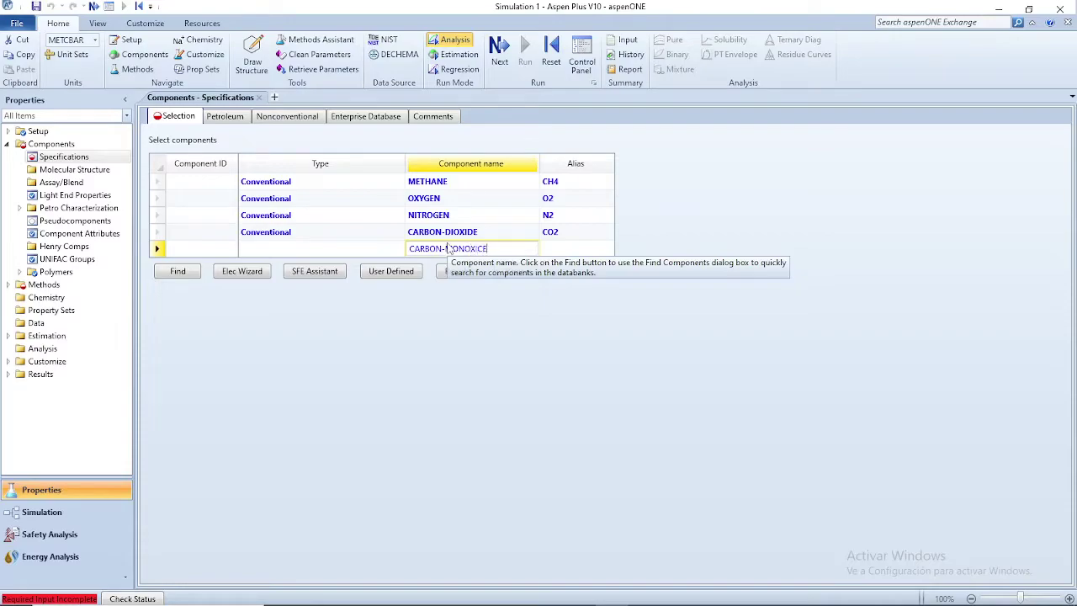
pyautogui.press('Return')
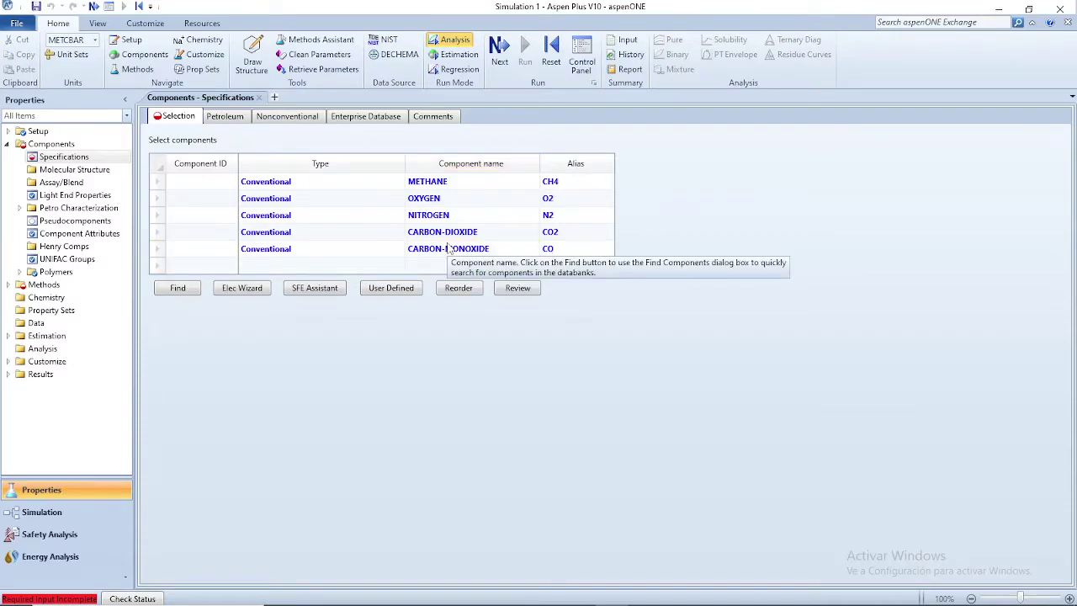
# Assign the component IDs CH4, O2 and N2 to methane, oxygen and nitrogen
pyautogui.click(206, 181)
pyautogui.write('CH4')
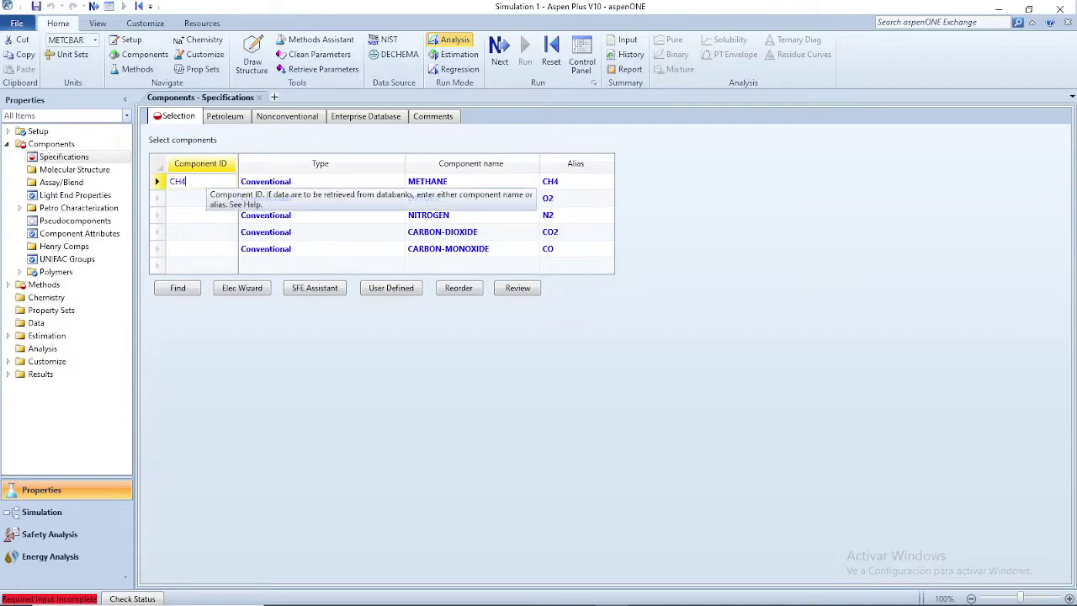
pyautogui.press('Return')
pyautogui.click(202, 197)
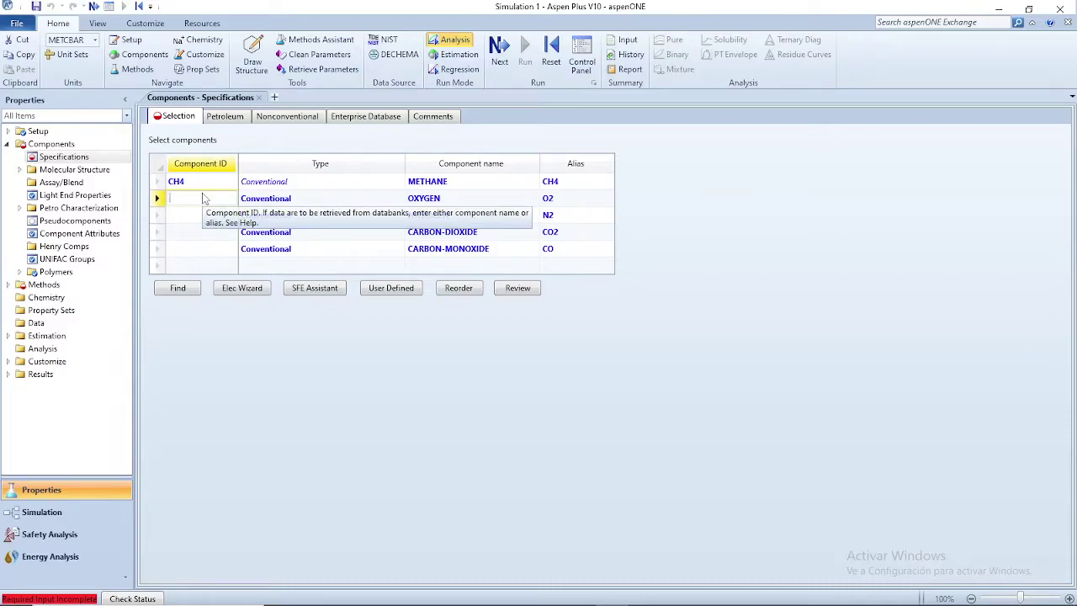
pyautogui.press('Return')
pyautogui.click(192, 216)
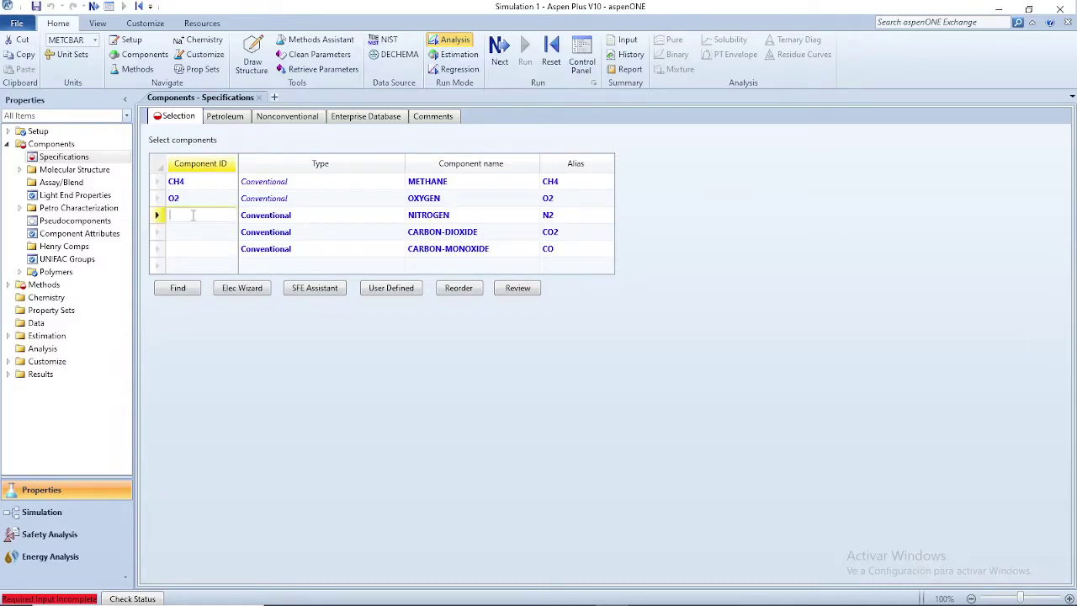
pyautogui.press('Return')
# Assign the component IDs CO2 and CO to carbon dioxide and carbon monoxide
pyautogui.click(196, 231)
pyautogui.write('CO2')
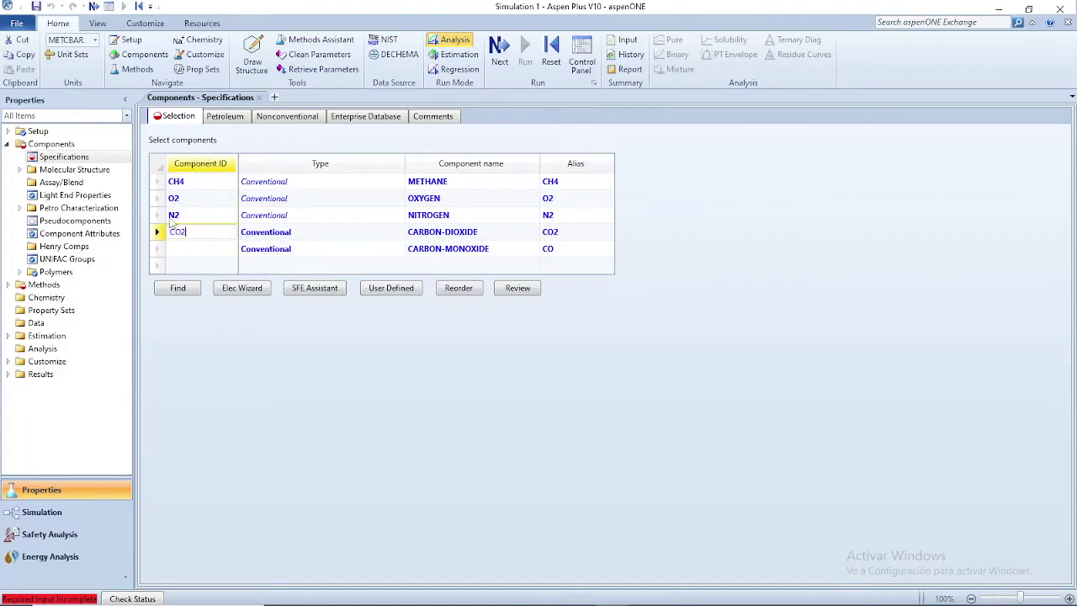
pyautogui.press('Return')
pyautogui.click(191, 246)
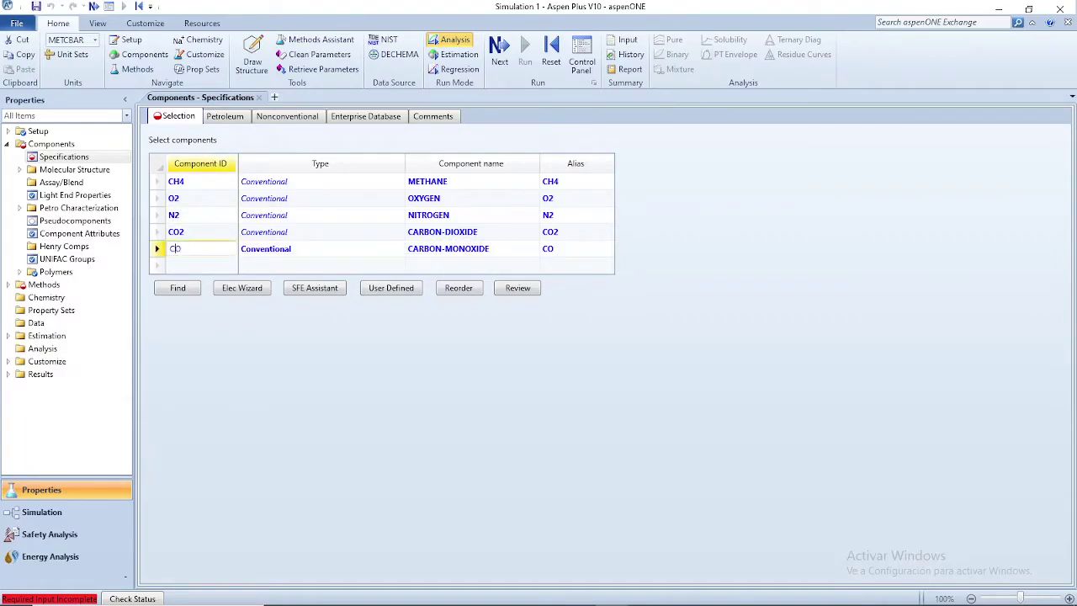
pyautogui.press('Return')
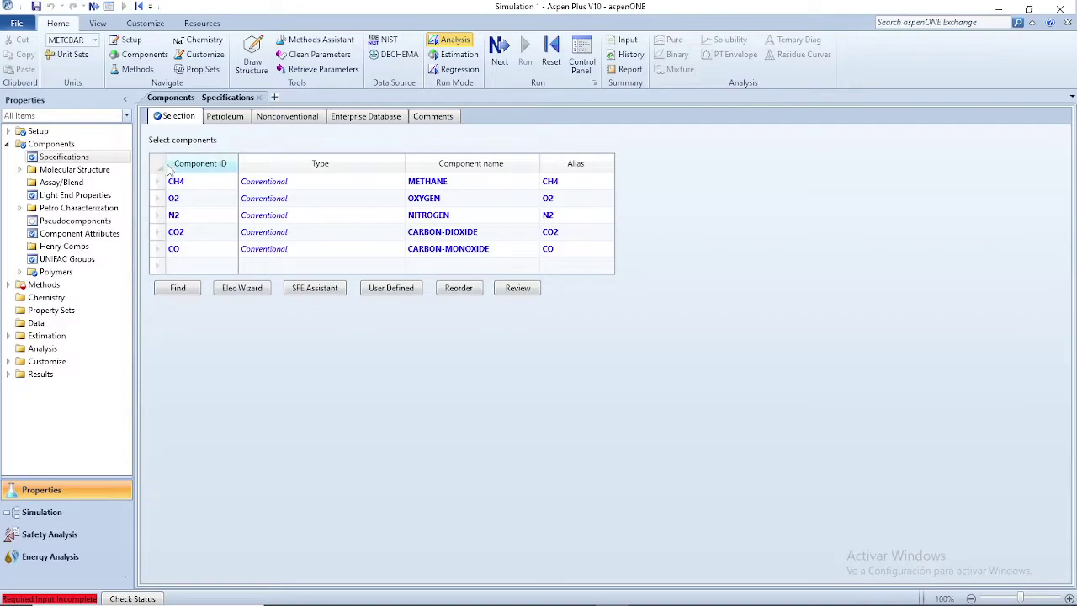
# Set the property method filter to ALL and choose PENG-ROB as the base method
pyautogui.click(60, 288)
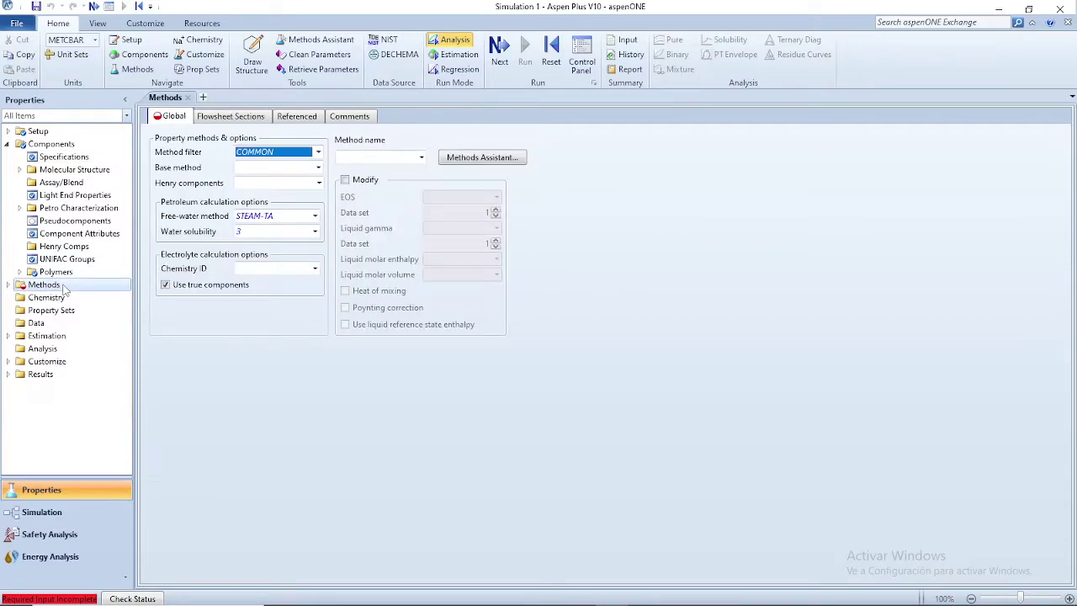
pyautogui.click(318, 152)
pyautogui.scroll(1, 328, 219)
pyautogui.click(273, 165)
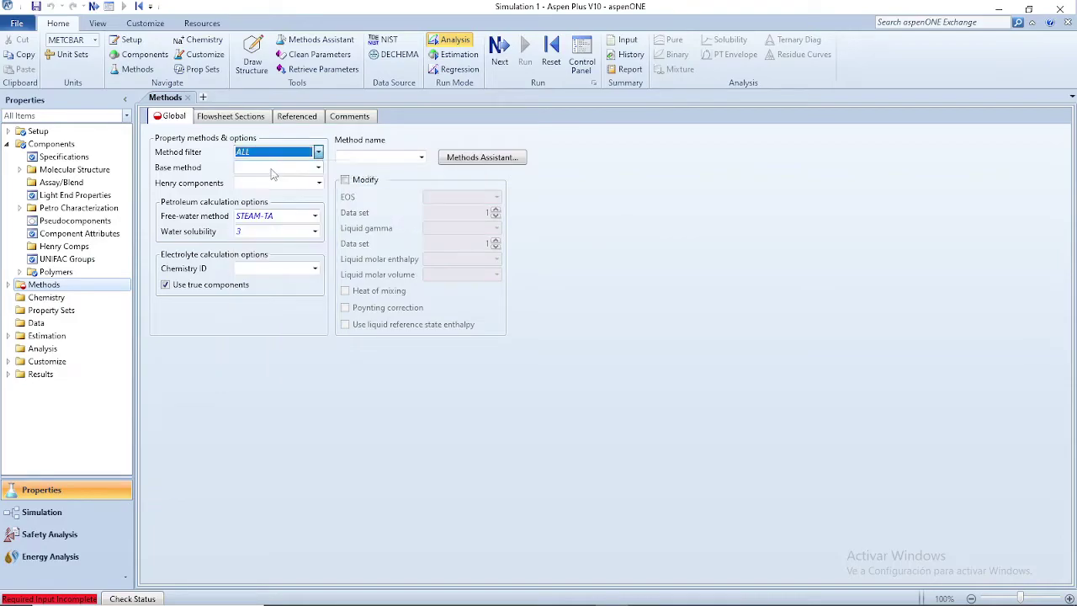
pyautogui.click(319, 169)
pyautogui.moveTo(316, 203); pyautogui.dragTo(323, 267)
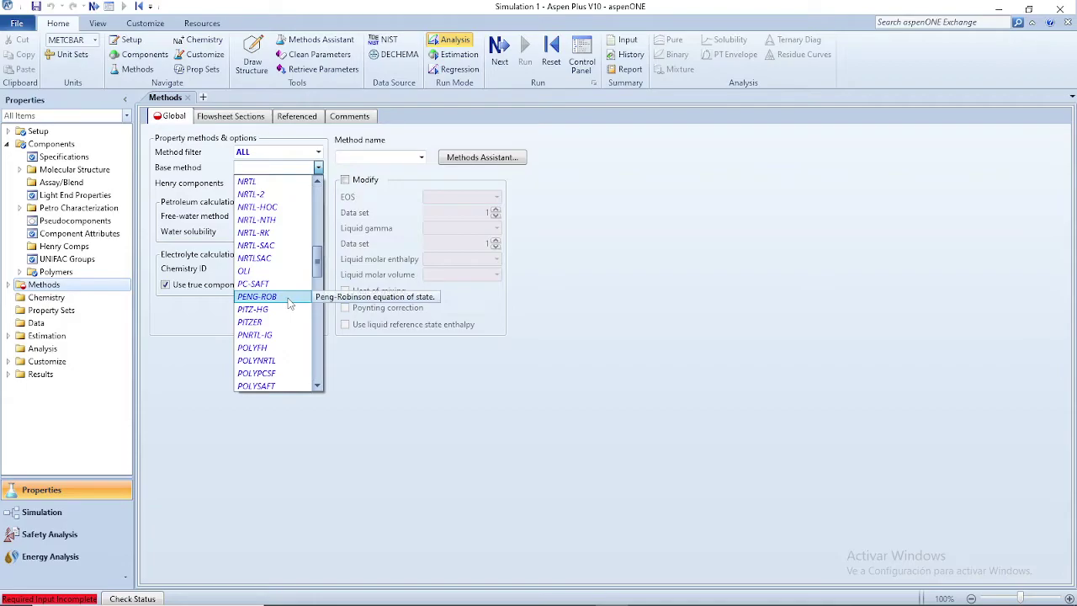
pyautogui.click(269, 297)
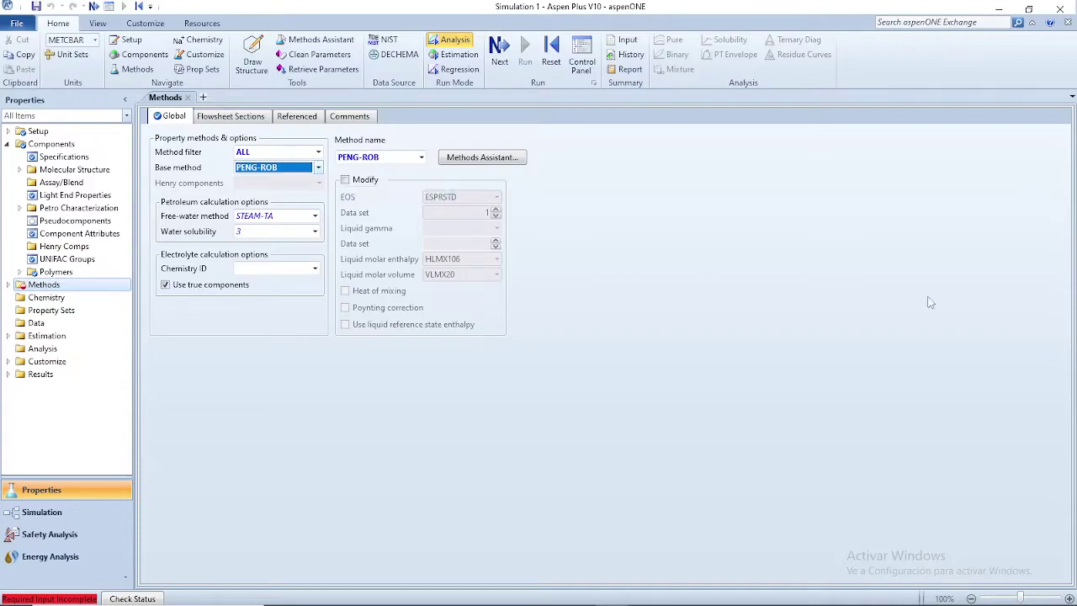
# Open the binary interaction parameters of the property method and switch to the simulation environment
pyautogui.click(7, 284)
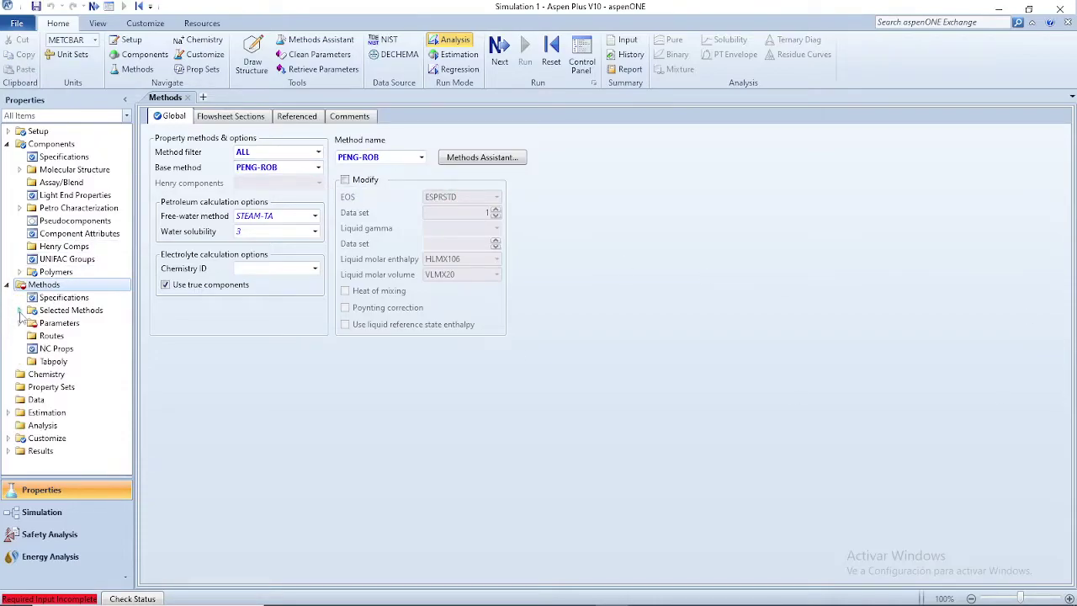
pyautogui.click(18, 323)
pyautogui.click(75, 348)
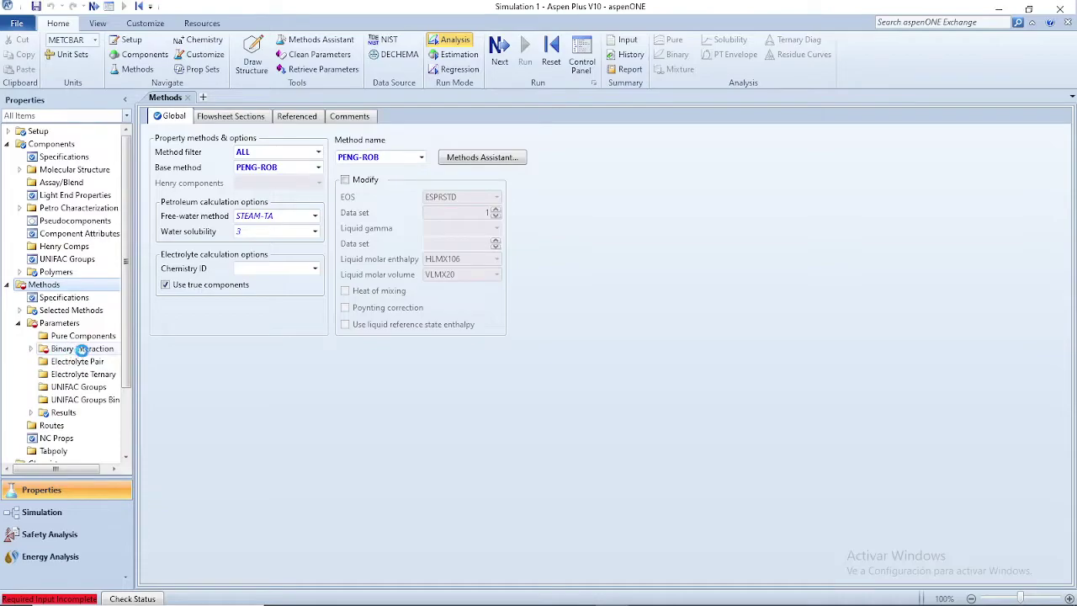
pyautogui.click(8, 285)
pyautogui.click(43, 511)
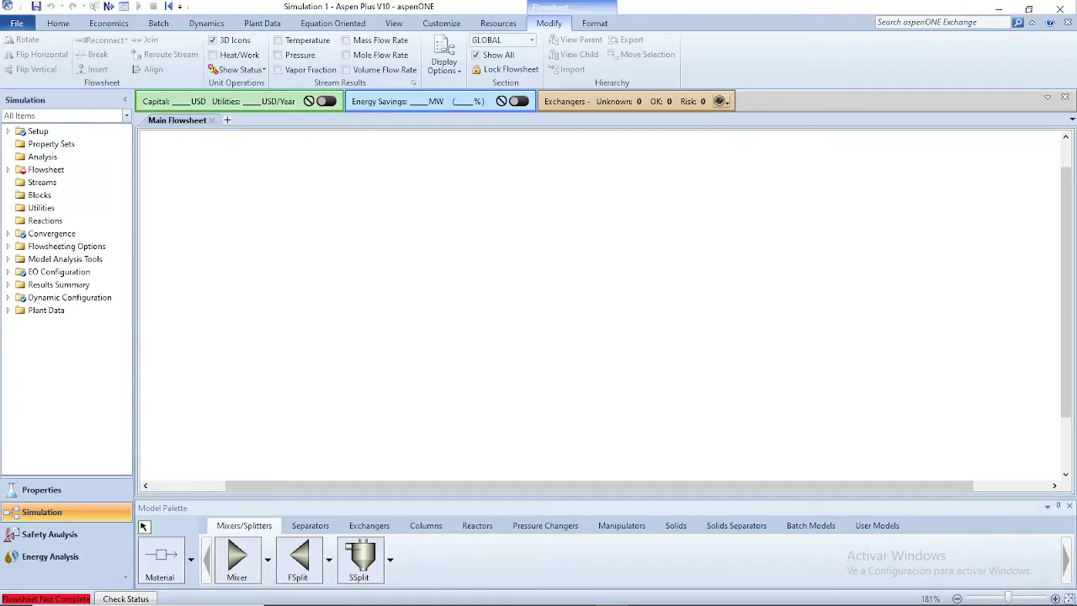
# Draw three material streams on the main flowsheet: two feeds one above the other and one outlet beyond them
pyautogui.click(163, 552)
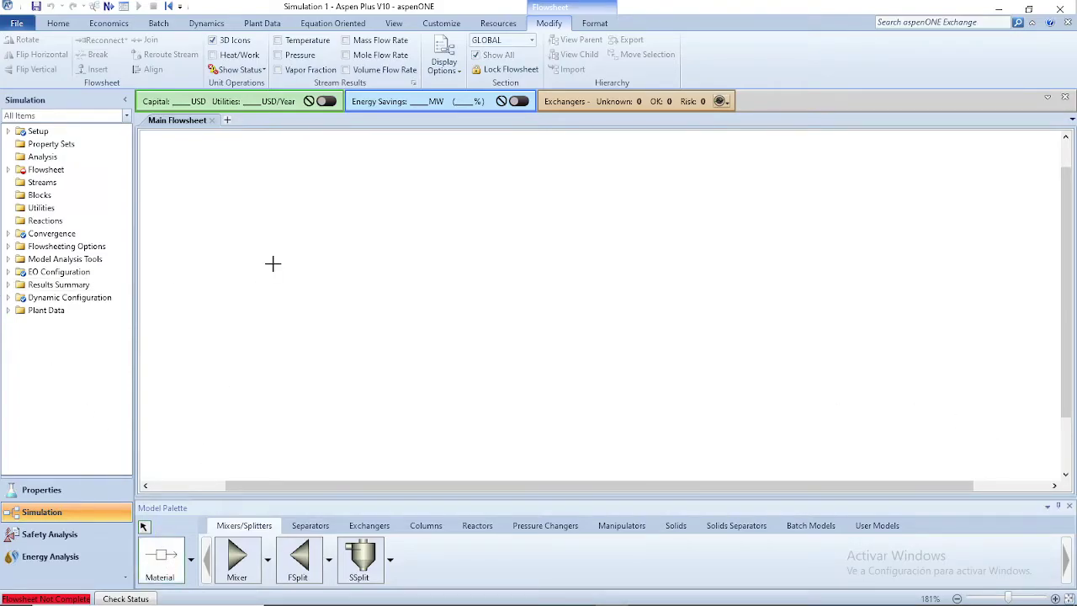
pyautogui.click(234, 244)
pyautogui.click(364, 244)
pyautogui.click(230, 295)
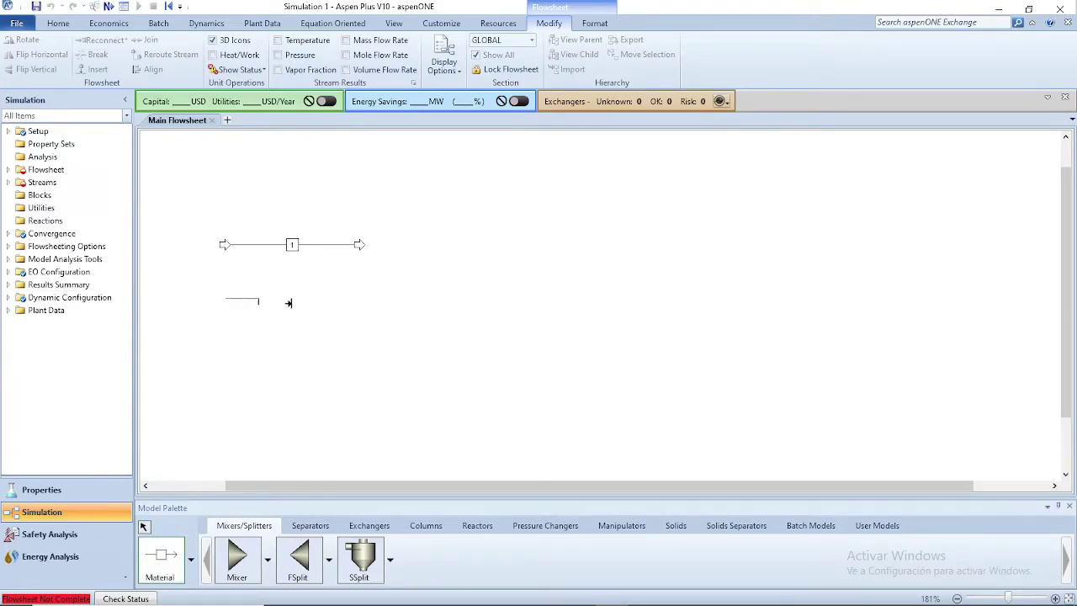
pyautogui.click(364, 295)
pyautogui.click(481, 271)
pyautogui.click(614, 271)
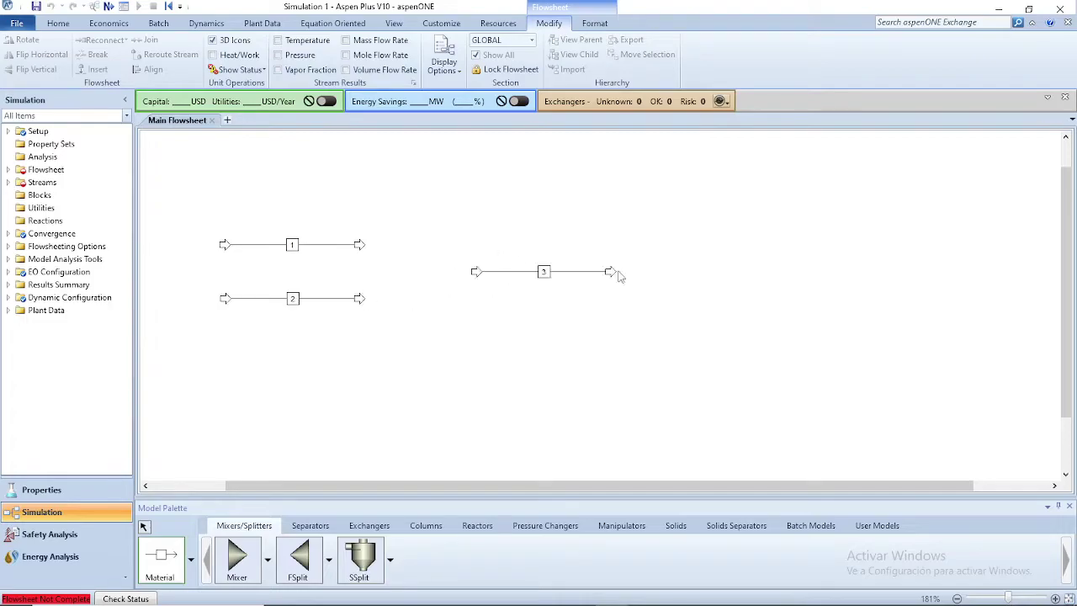
pyautogui.rightClick(412, 284)
# Rename the two feed streams CH4 and AIRE and the outlet stream COR3
pyautogui.click(293, 245)
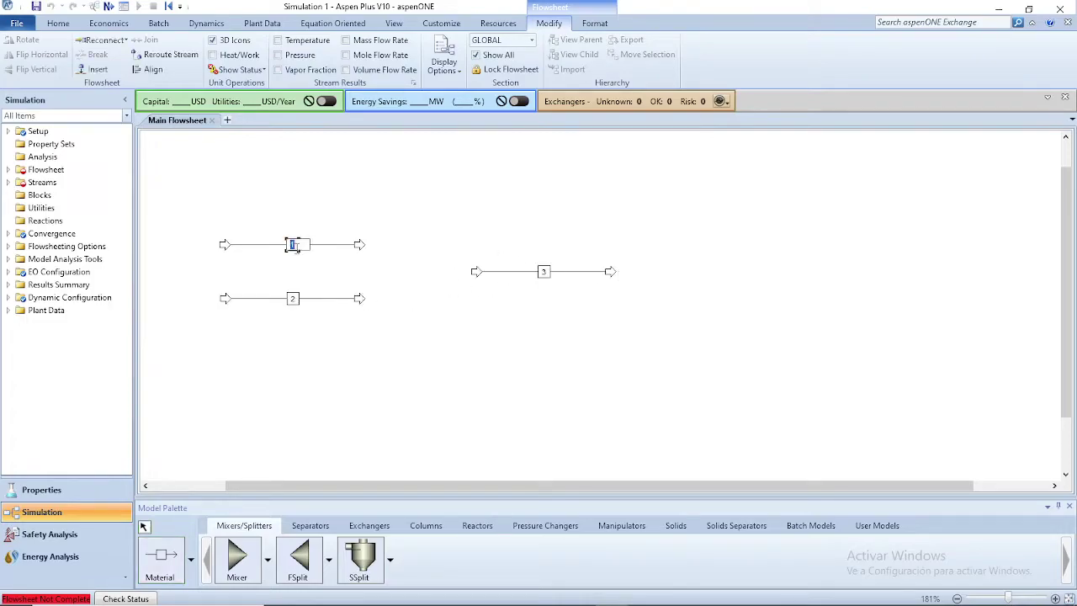
pyautogui.write('CH3')
pyautogui.press('BackSpace')
pyautogui.write('4')
pyautogui.click(293, 299)
pyautogui.write('AIRE')
pyautogui.click(543, 271)
pyautogui.write('COR3')
pyautogui.click(529, 305)
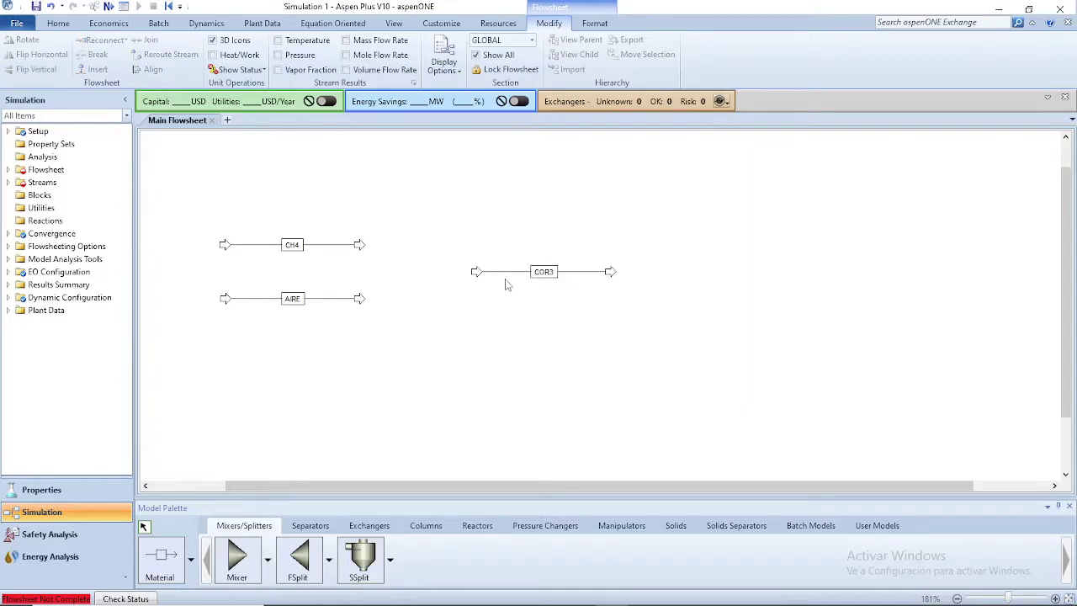
# Specify the CH4 feed stream at 27 °C and 4 bar with a total mole flow of 100 kmol/hr
pyautogui.click(319, 245)
pyautogui.doubleClick(319, 245)
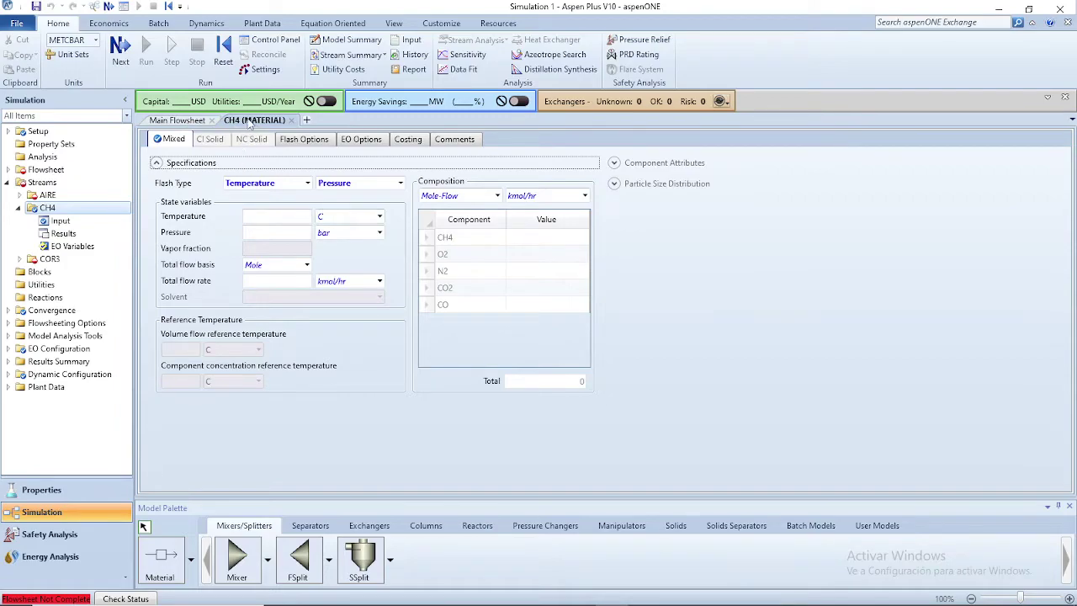
pyautogui.click(281, 220)
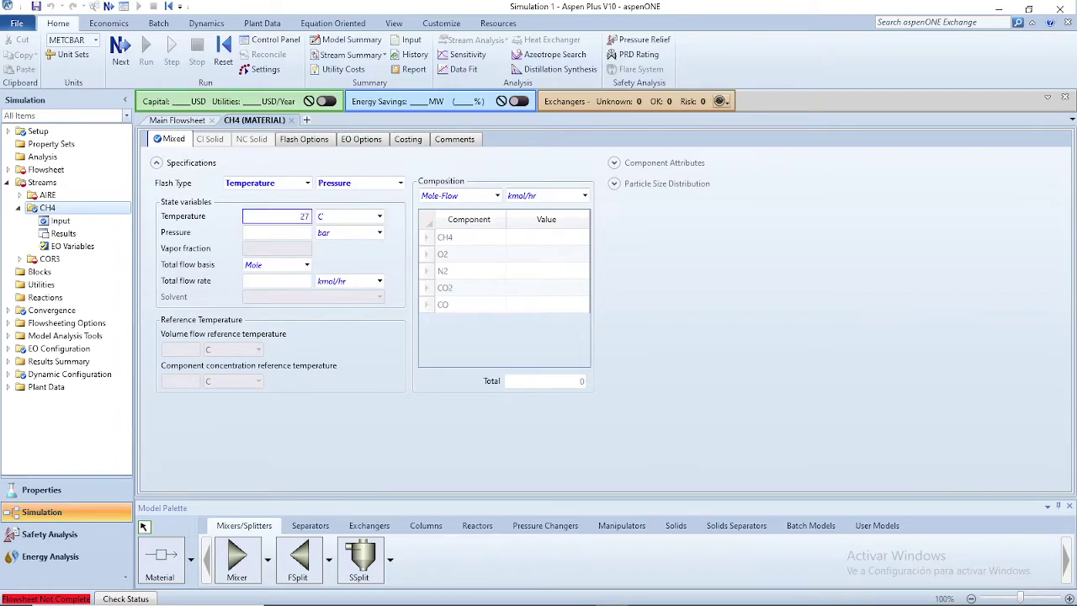
pyautogui.click(292, 234)
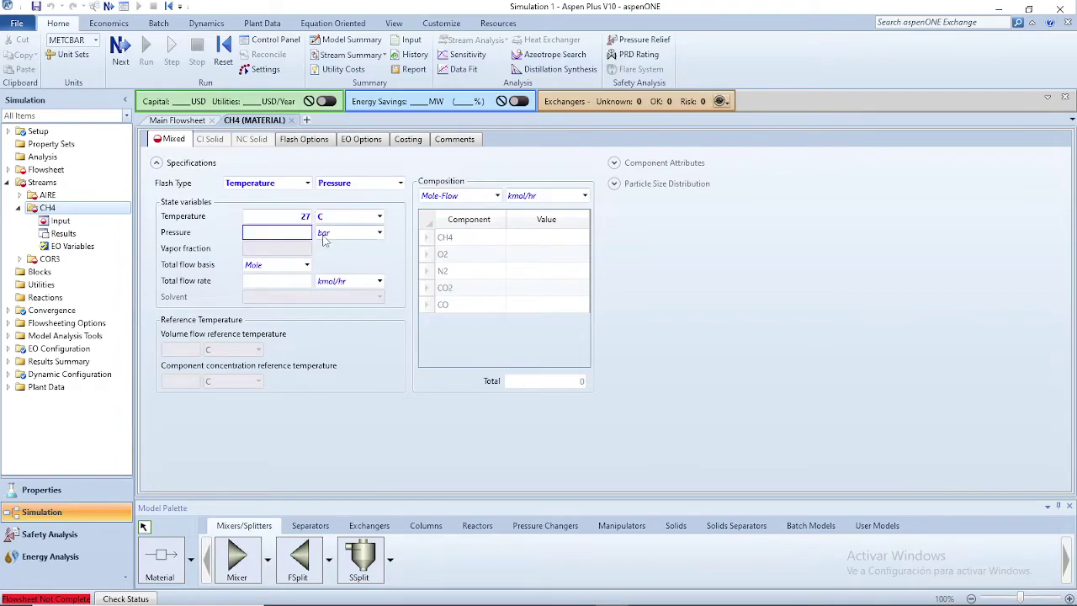
pyautogui.write('4')
pyautogui.press('Return')
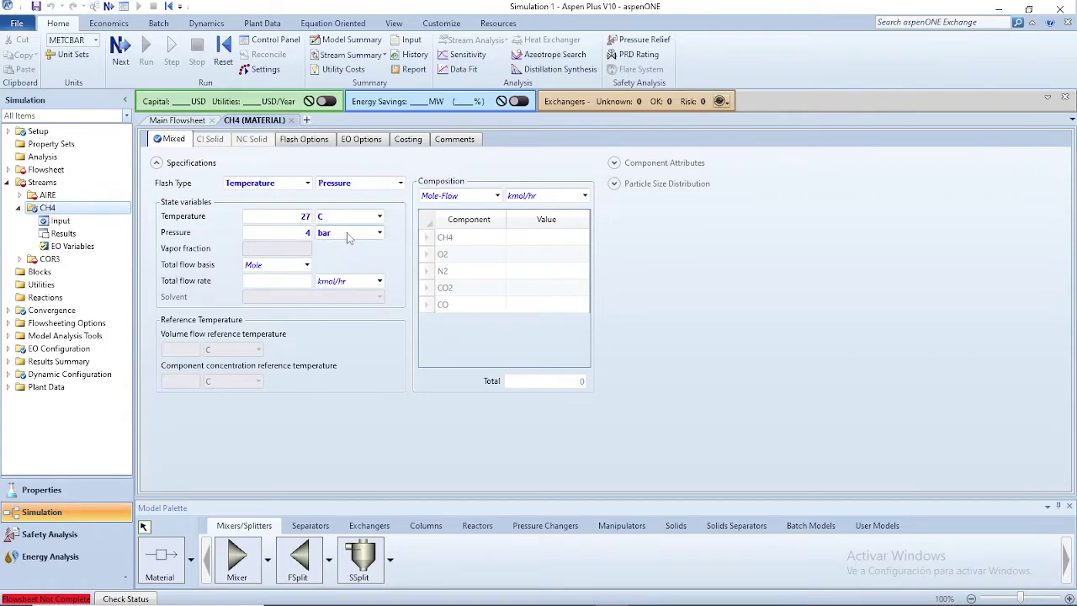
pyautogui.click(290, 281)
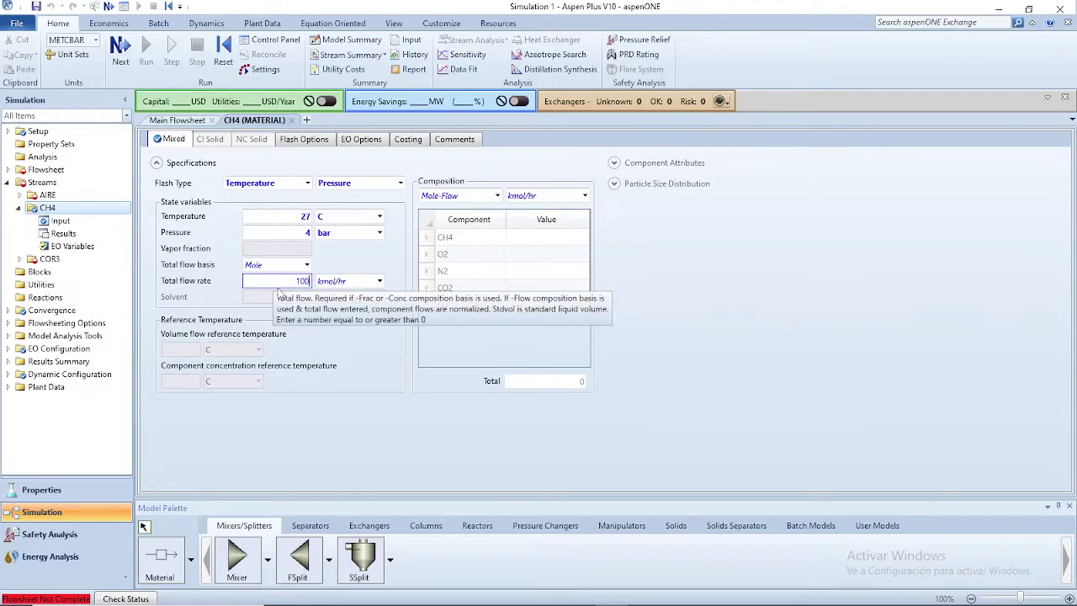
pyautogui.click(401, 271)
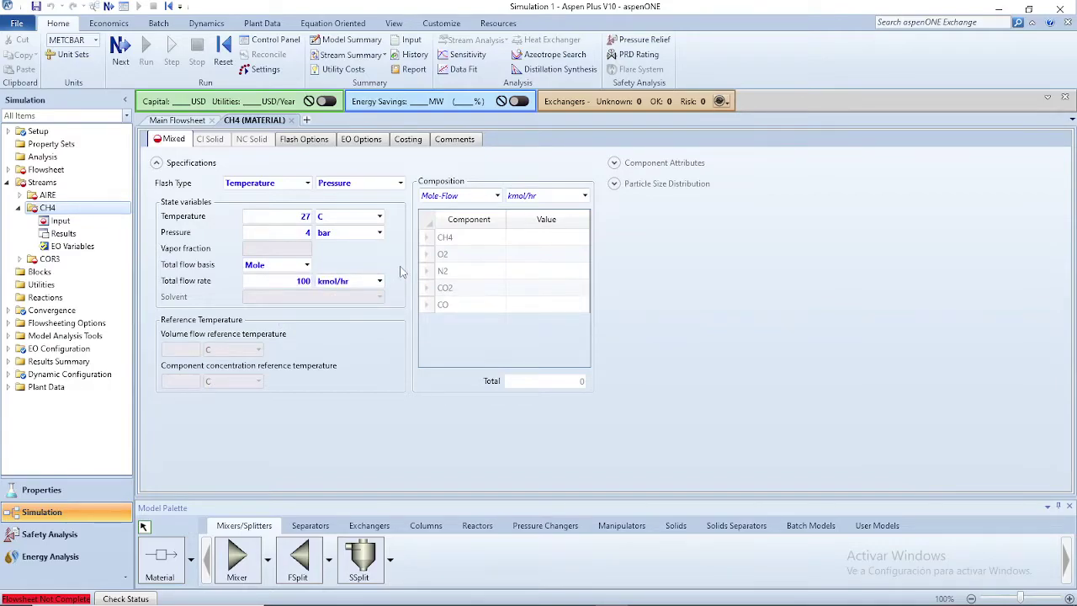
# Switch the CH4 stream's composition basis to Mole-Frac and give component CH4 a fraction of 1
pyautogui.click(498, 196)
pyautogui.click(473, 266)
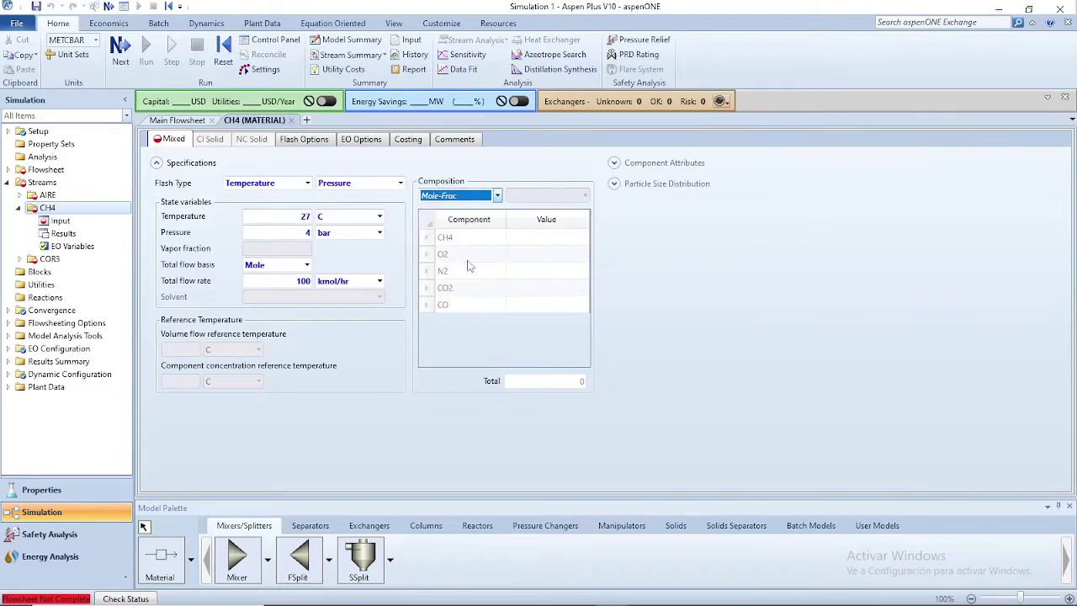
pyautogui.click(515, 240)
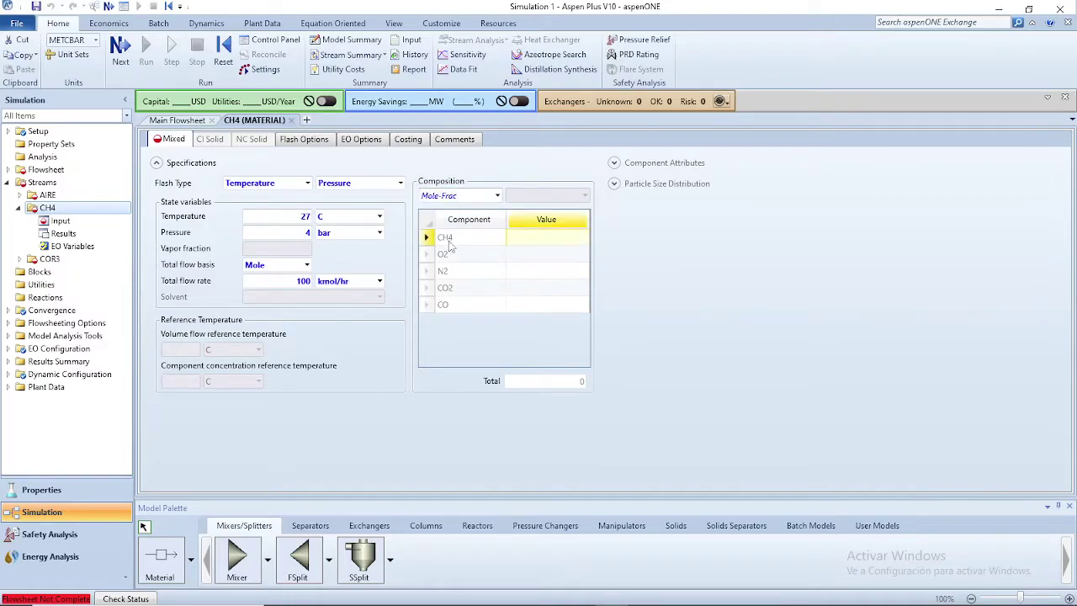
pyautogui.write('1')
pyautogui.click(542, 333)
# Specify the AIRE feed stream at 27 °C and 4 bar with a total mole flow of 350 kmol/hr
pyautogui.click(186, 122)
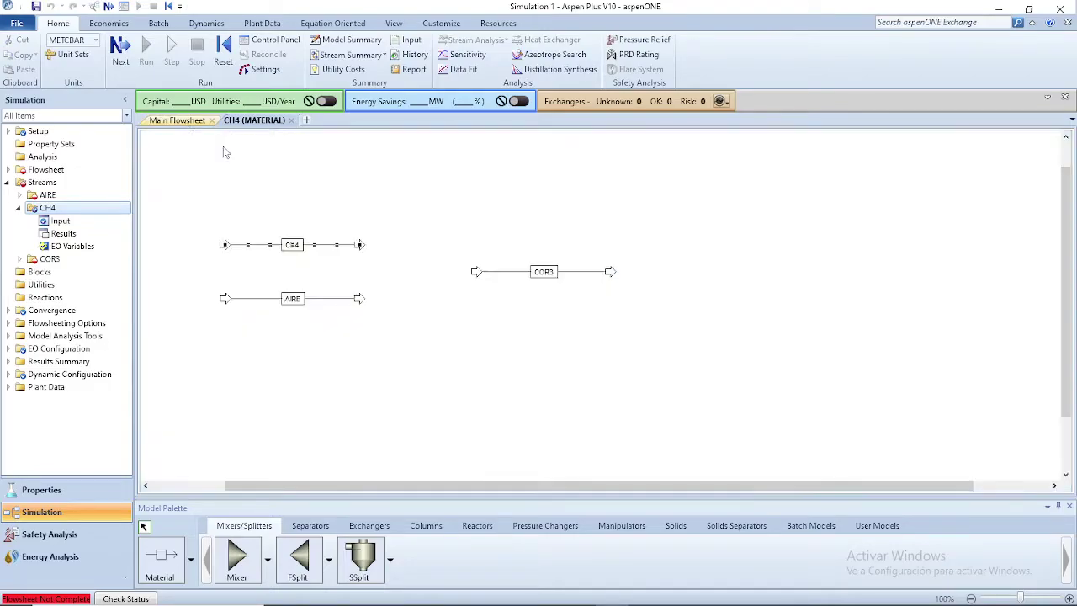
pyautogui.doubleClick(330, 300)
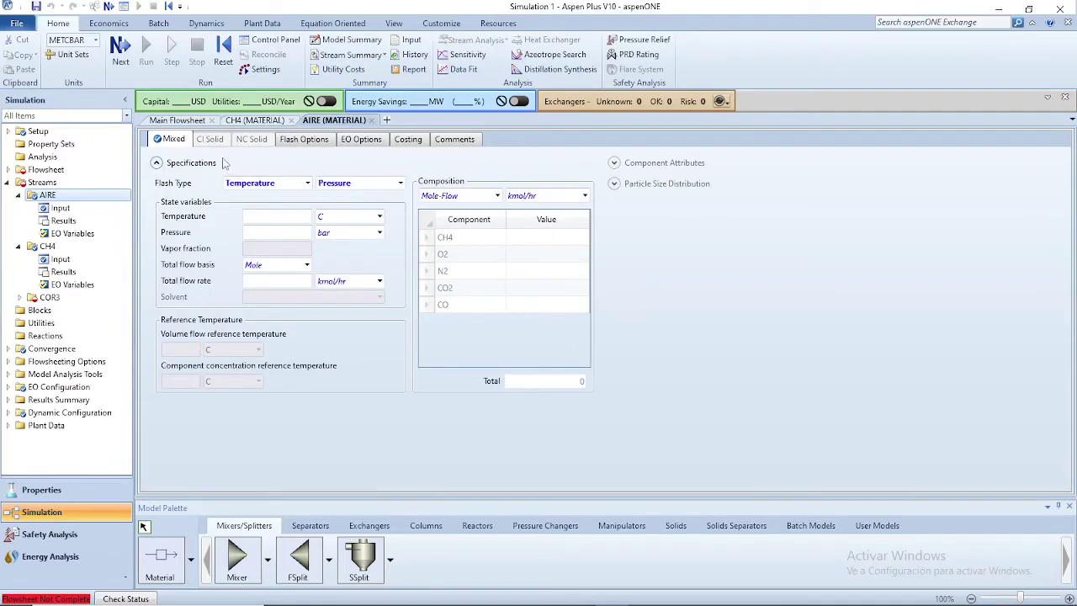
pyautogui.click(296, 216)
pyautogui.write('27')
pyautogui.click(297, 235)
pyautogui.write('4')
pyautogui.click(284, 283)
pyautogui.write('350')
pyautogui.press('Return')
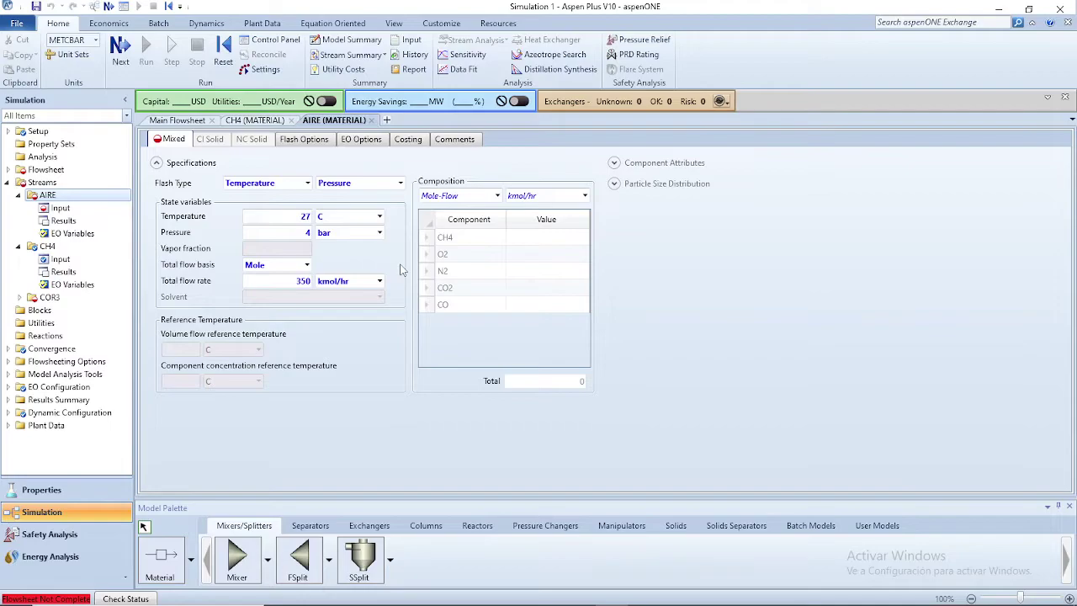
# Define the AIRE composition by mole fraction, with 0,21 for O2 and 0,79 for N2
pyautogui.click(496, 196)
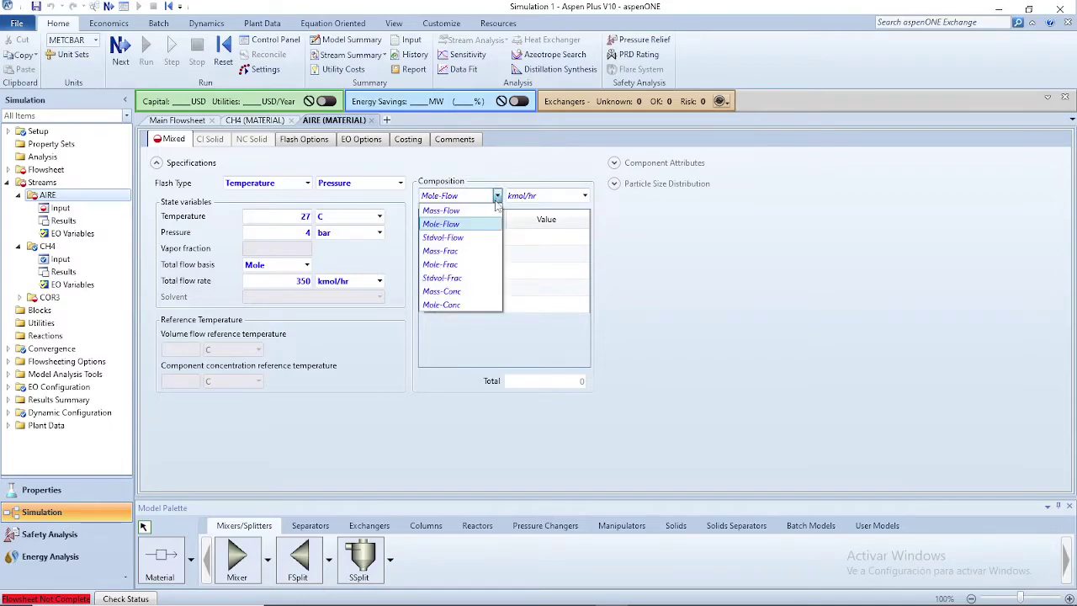
pyautogui.click(466, 265)
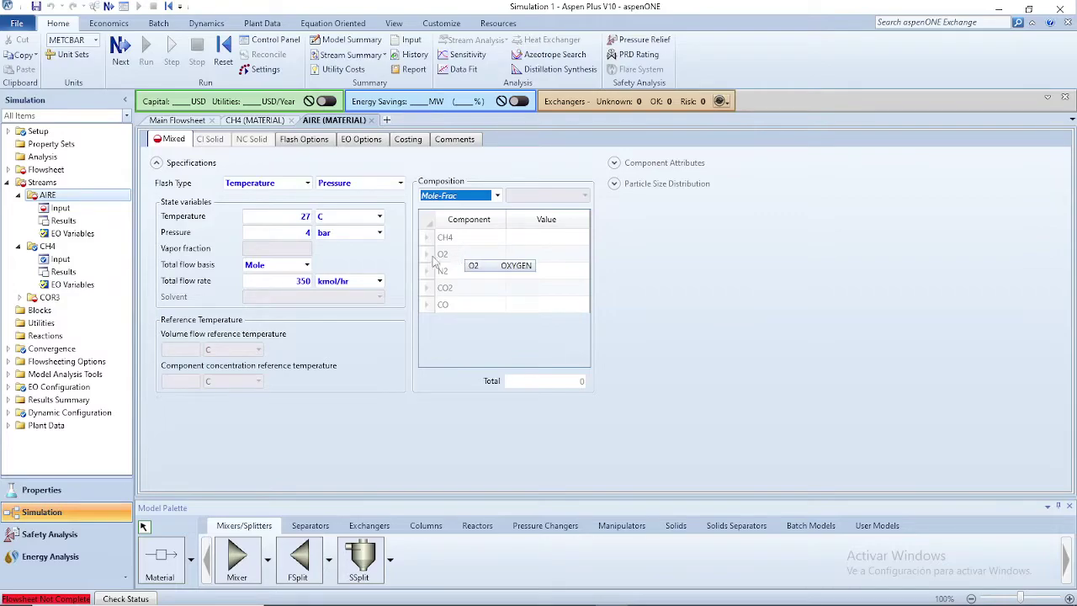
pyautogui.click(525, 257)
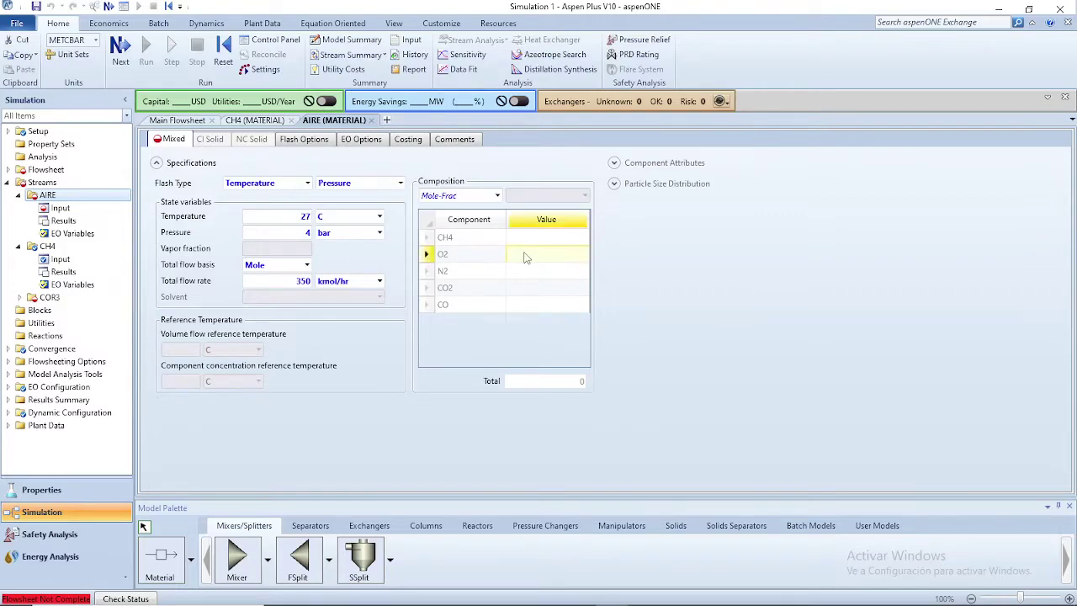
pyautogui.write('0,21')
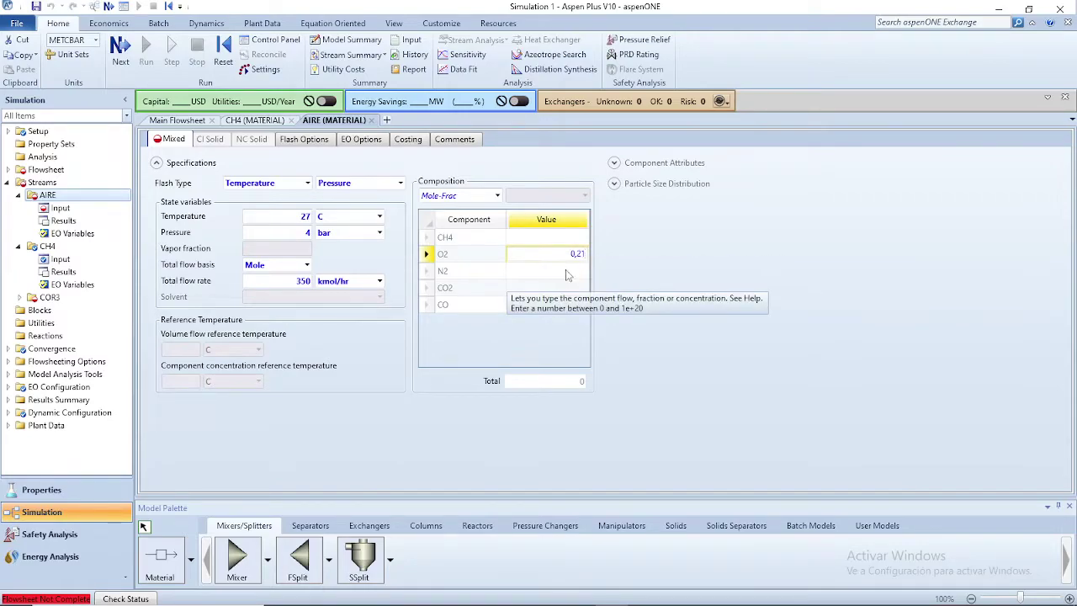
pyautogui.click(566, 275)
pyautogui.write('0,')
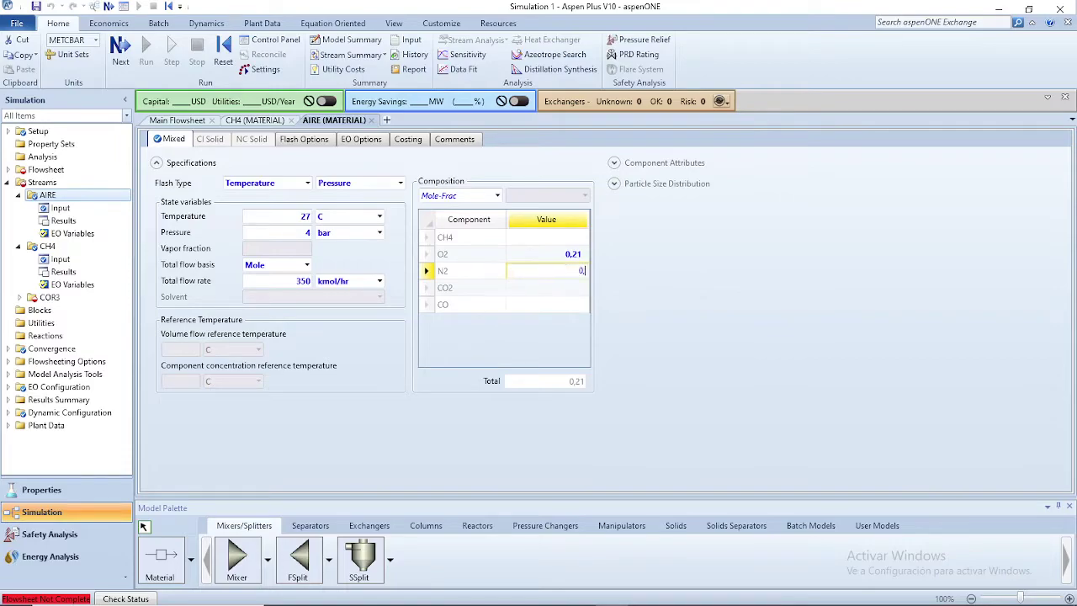
pyautogui.write('79')
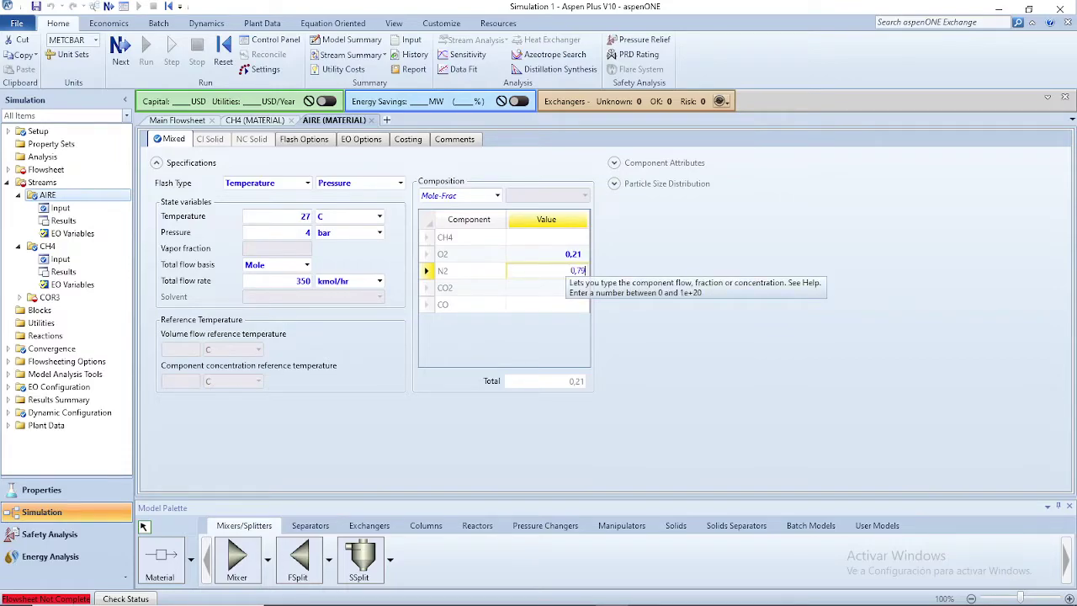
pyautogui.click(519, 334)
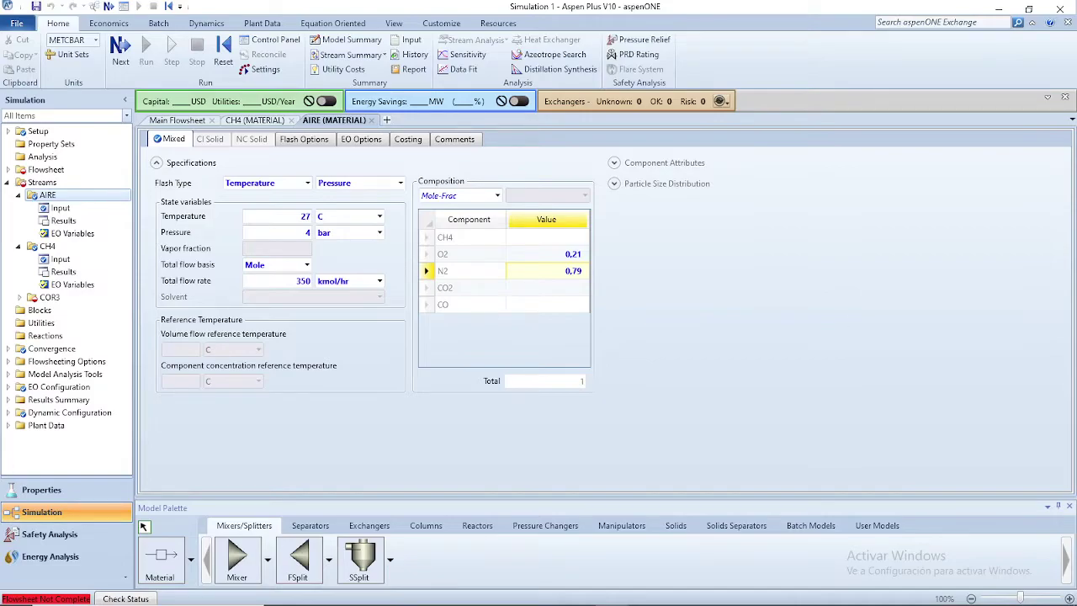
# Place an RStoic stoichiometric reactor on the main flowsheet between the two feed streams and the COR3 outlet stream
pyautogui.click(176, 120)
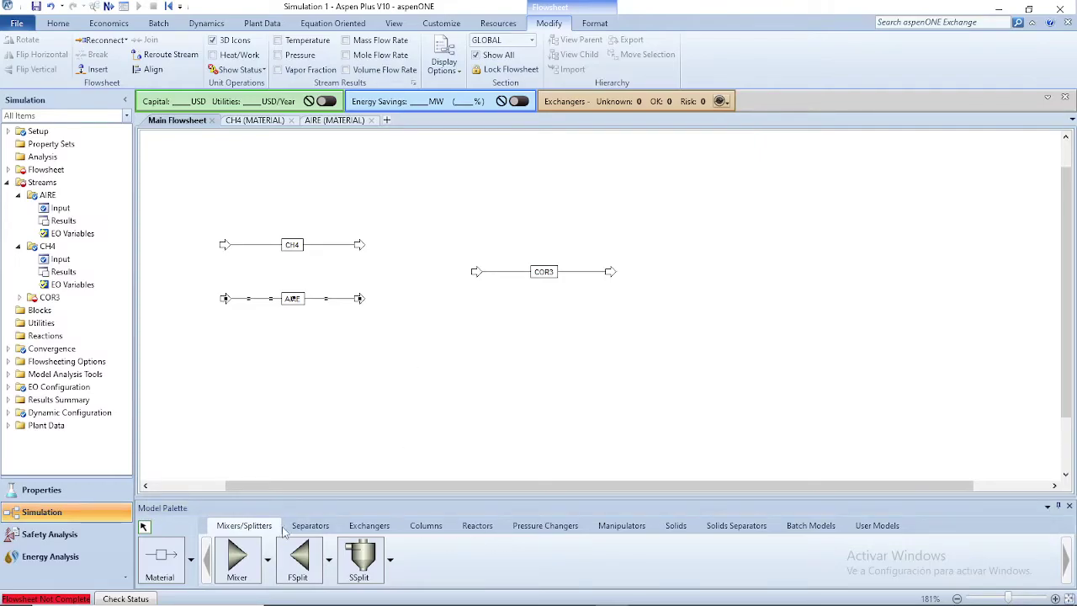
pyautogui.click(478, 530)
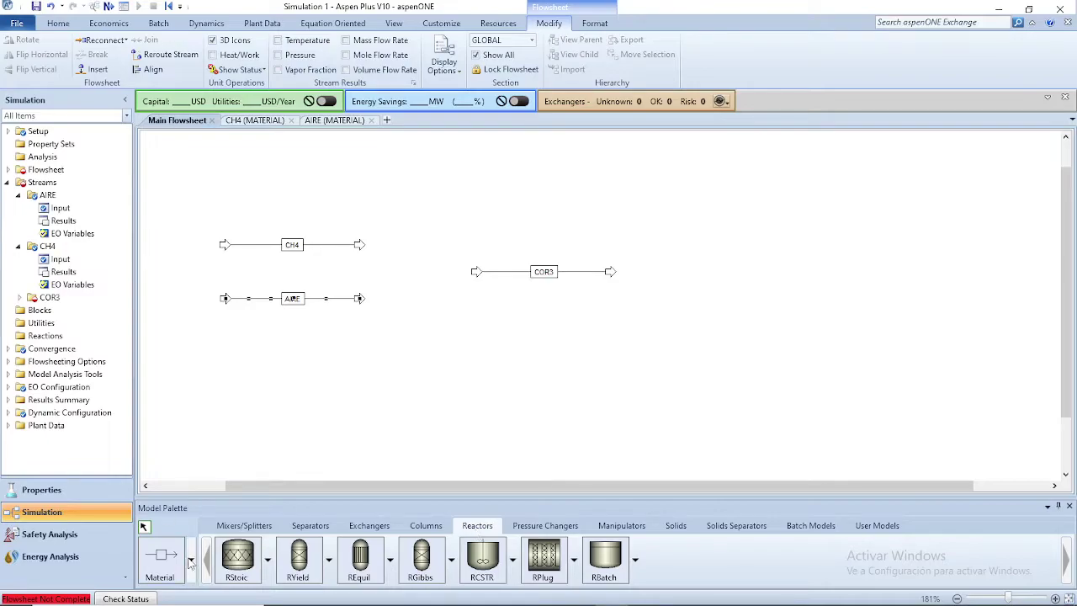
pyautogui.click(239, 562)
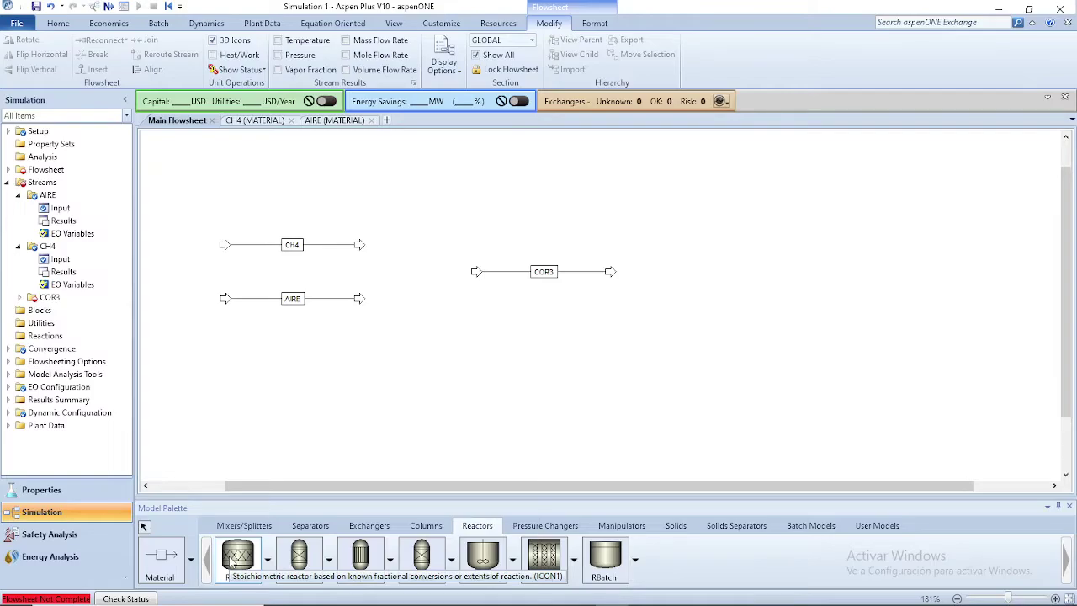
pyautogui.click(231, 559)
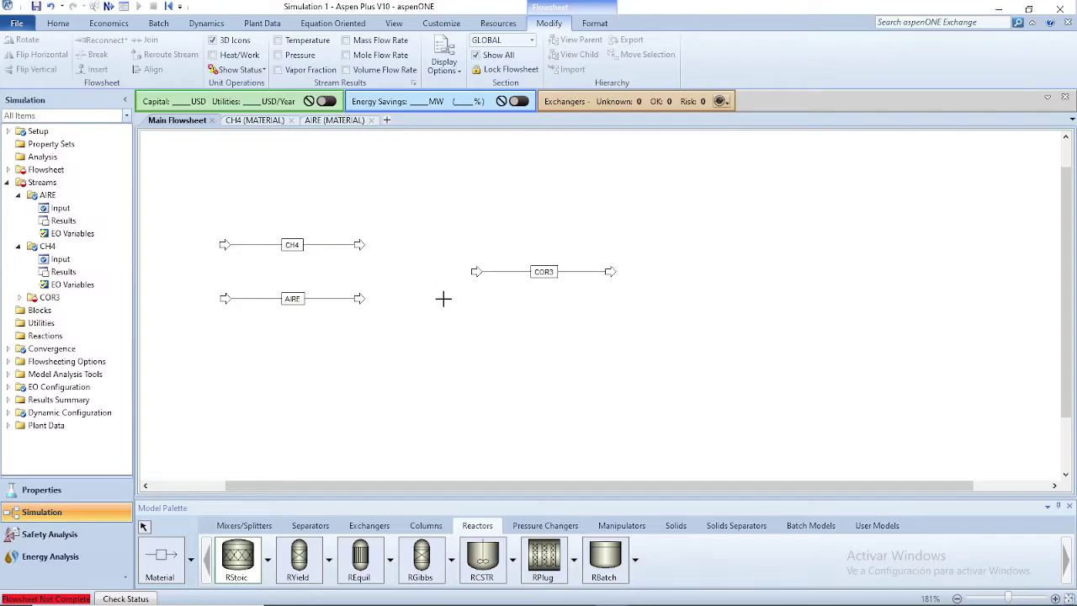
pyautogui.click(401, 271)
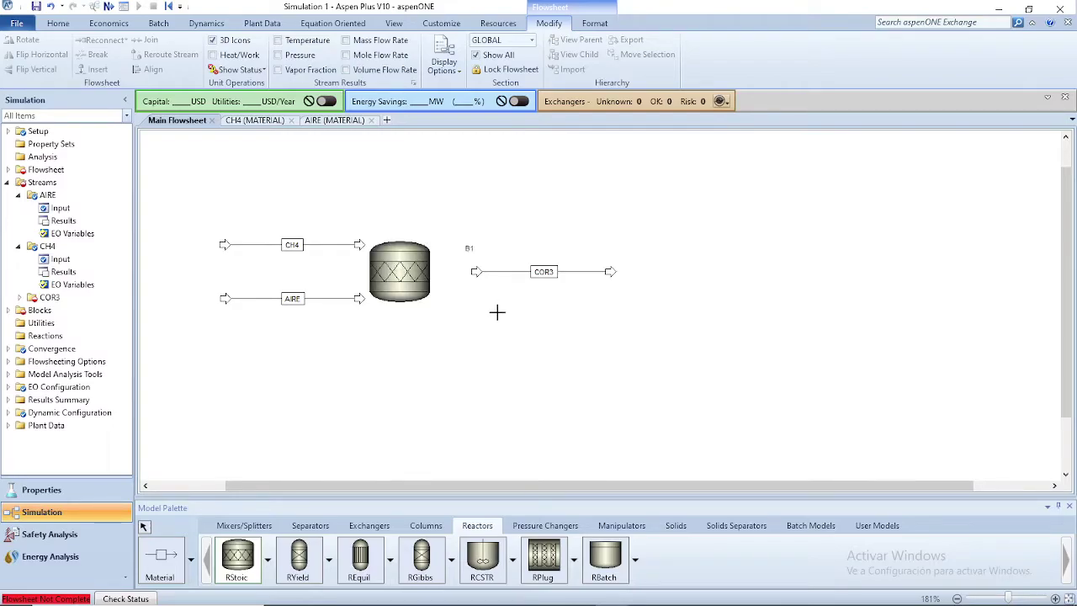
# Rename the reactor block as REACTOR
pyautogui.click(468, 248)
pyautogui.write('REACTOR')
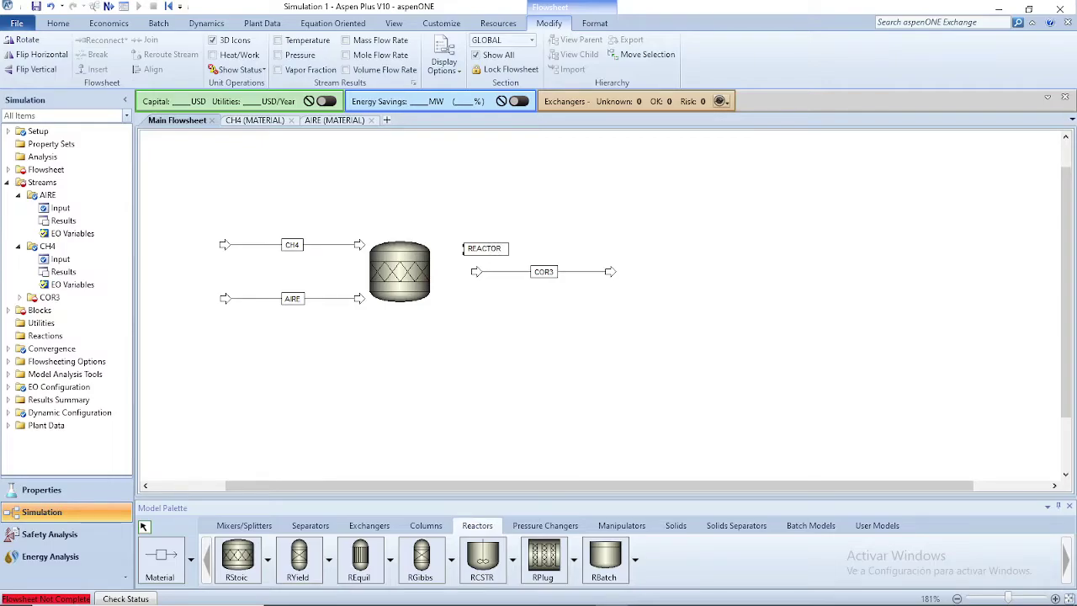
pyautogui.press('Return')
pyautogui.click(463, 327)
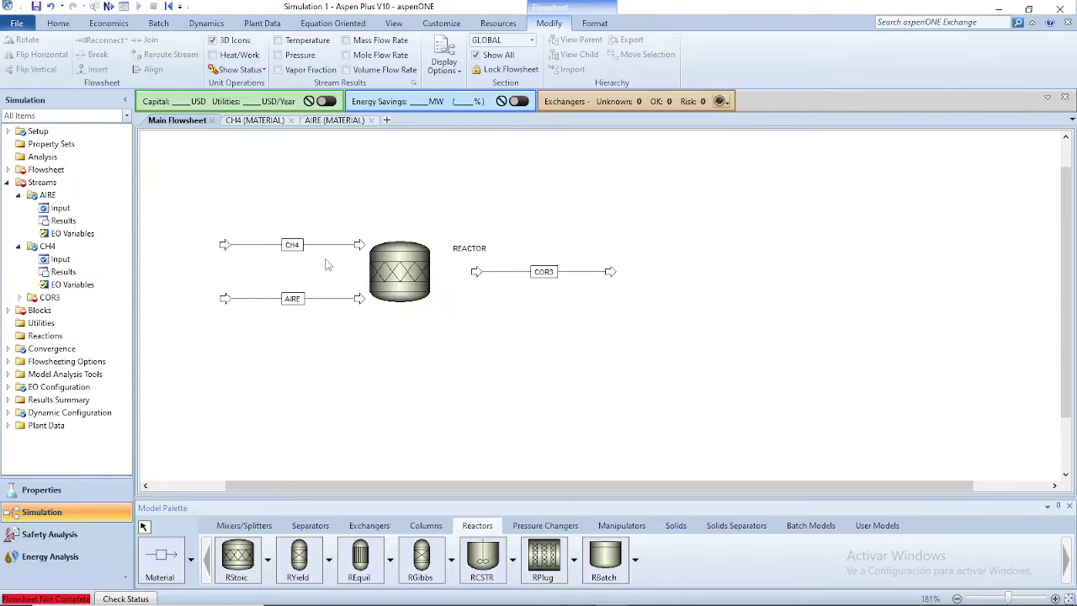
# Reconnect the destination of the CH4 stream to the reactor's feed inlet
pyautogui.rightClick(331, 246)
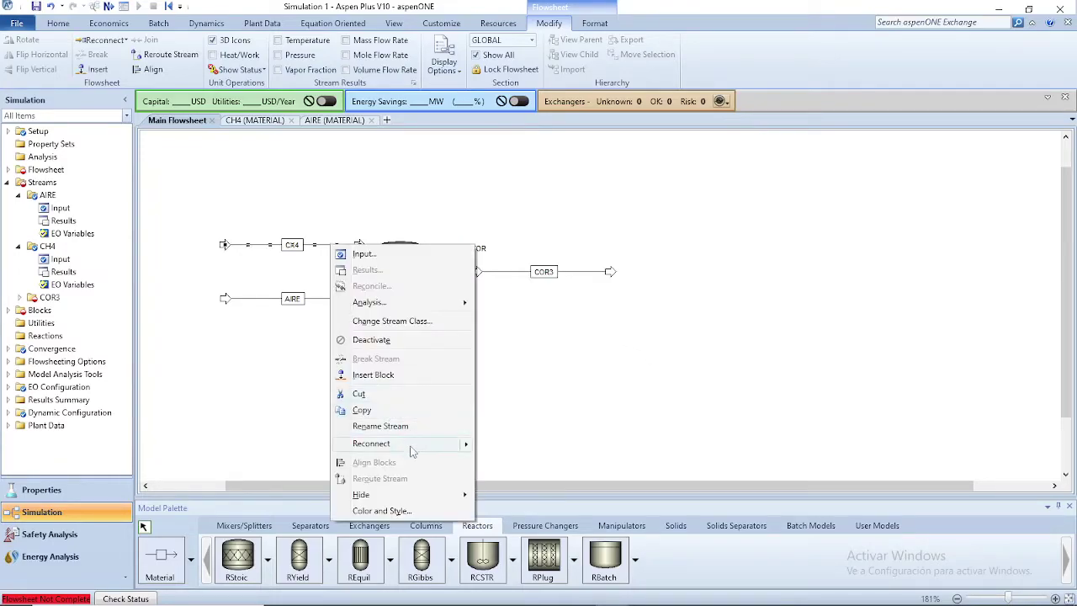
pyautogui.moveTo(459, 454)
pyautogui.click(529, 447)
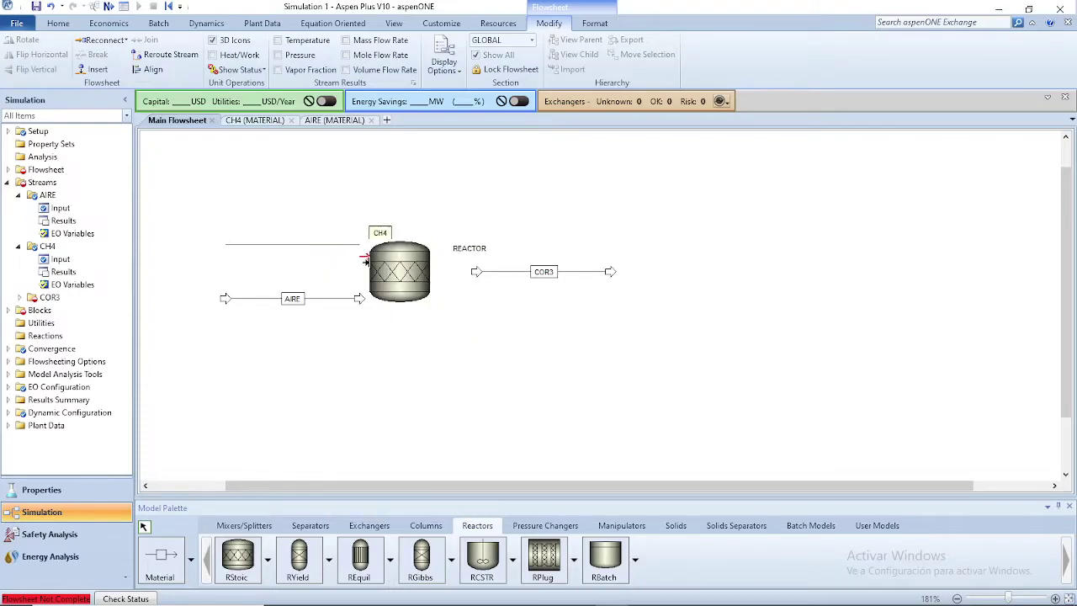
pyautogui.click(364, 257)
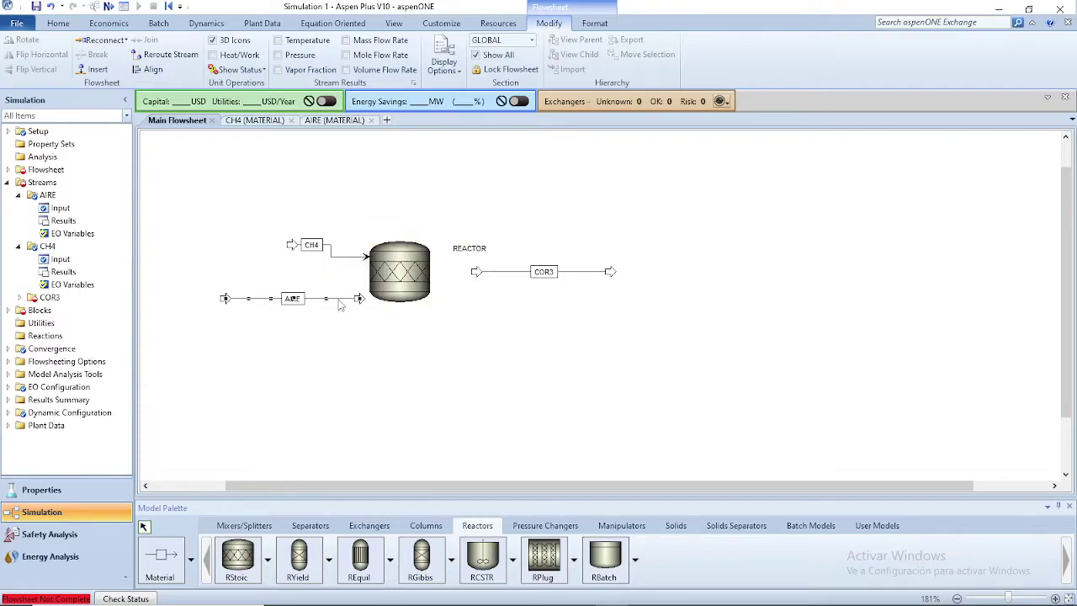
# Reconnect the destination of the AIRE stream to the reactor inlet and move its connection point lower on the vessel
pyautogui.rightClick(340, 300)
pyautogui.moveTo(459, 499)
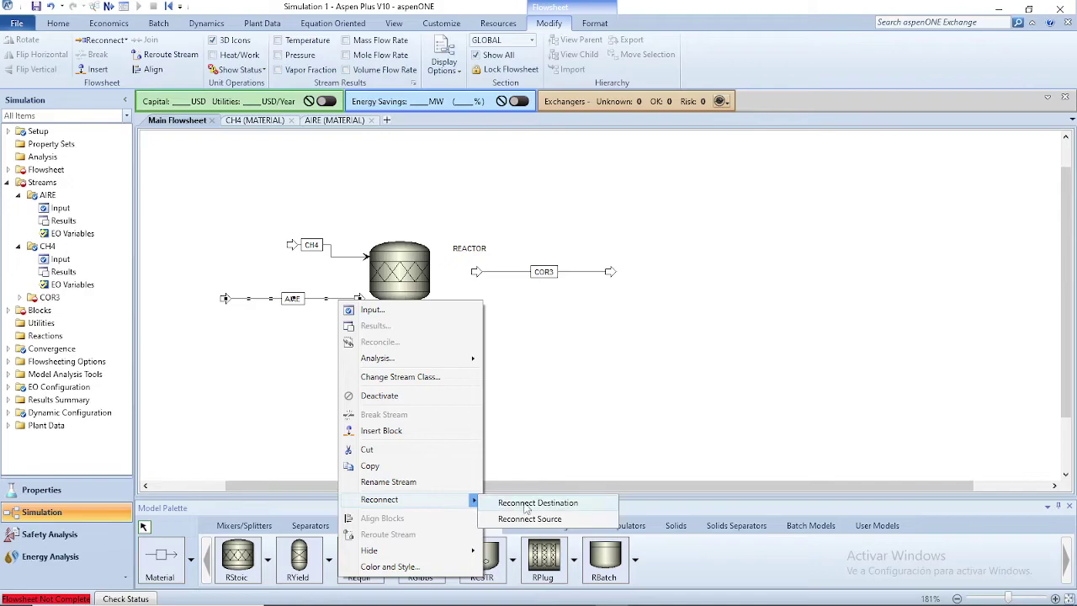
pyautogui.click(538, 503)
pyautogui.click(364, 263)
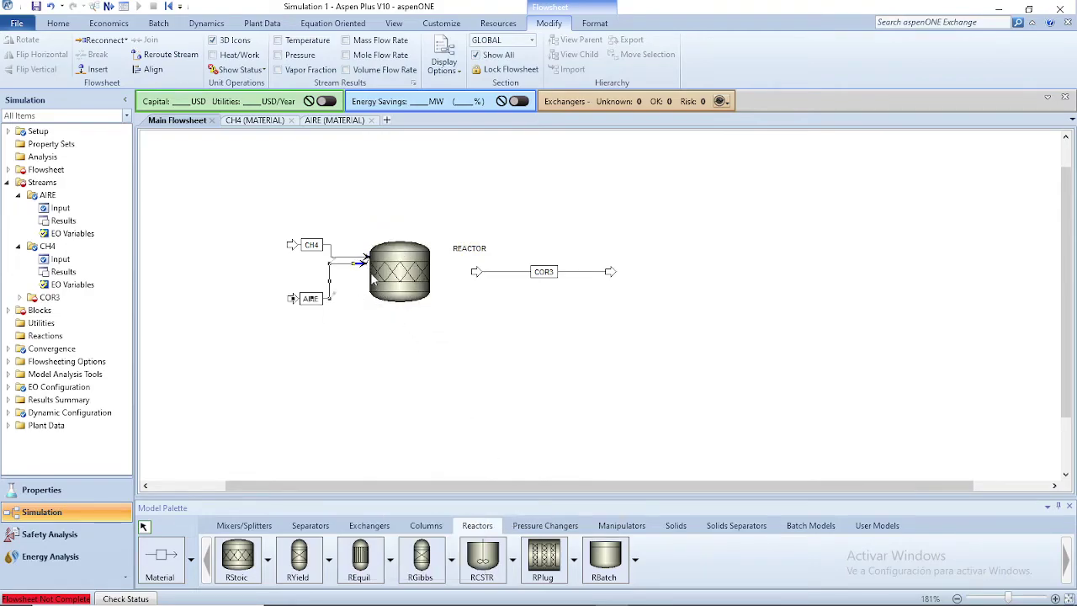
pyautogui.moveTo(362, 265); pyautogui.dragTo(362, 288)
pyautogui.click(446, 337)
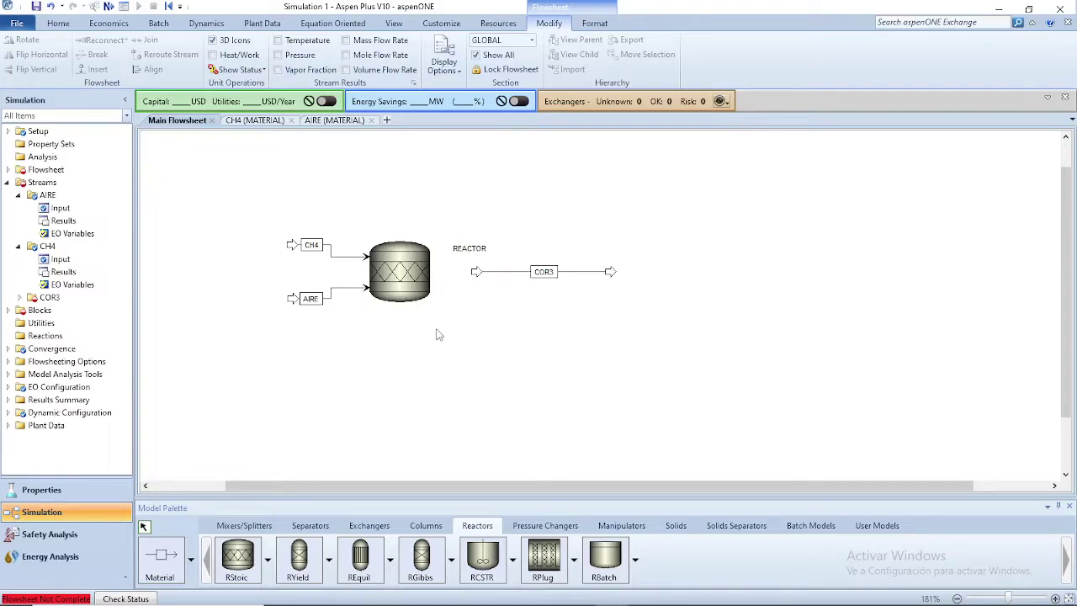
# Set the reactor's operating conditions to 24 °C and 4 bar, and open its reactions specification
pyautogui.doubleClick(392, 286)
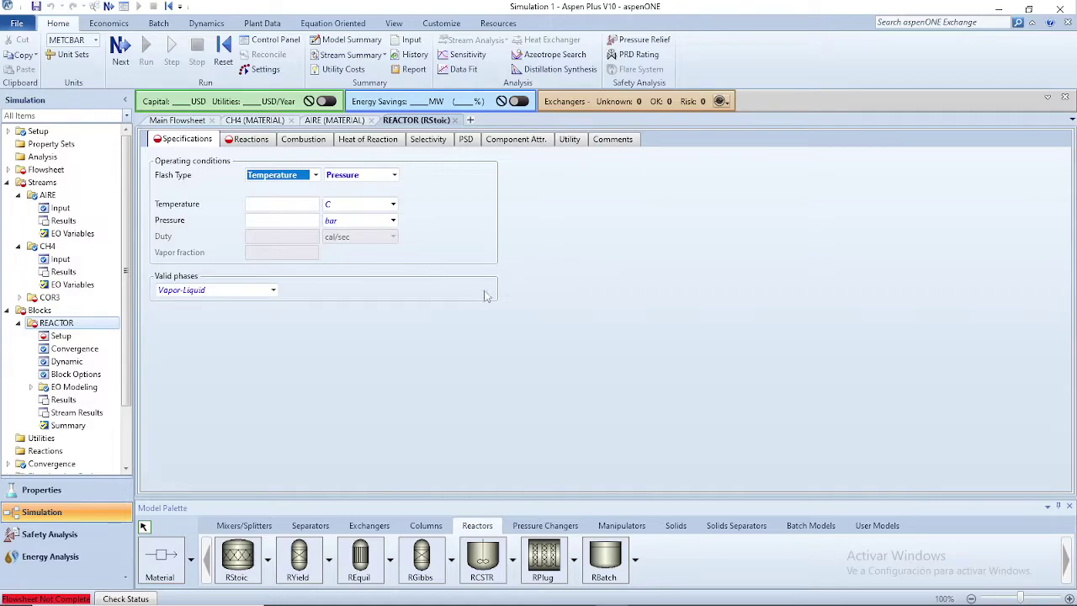
pyautogui.click(312, 209)
pyautogui.write('24')
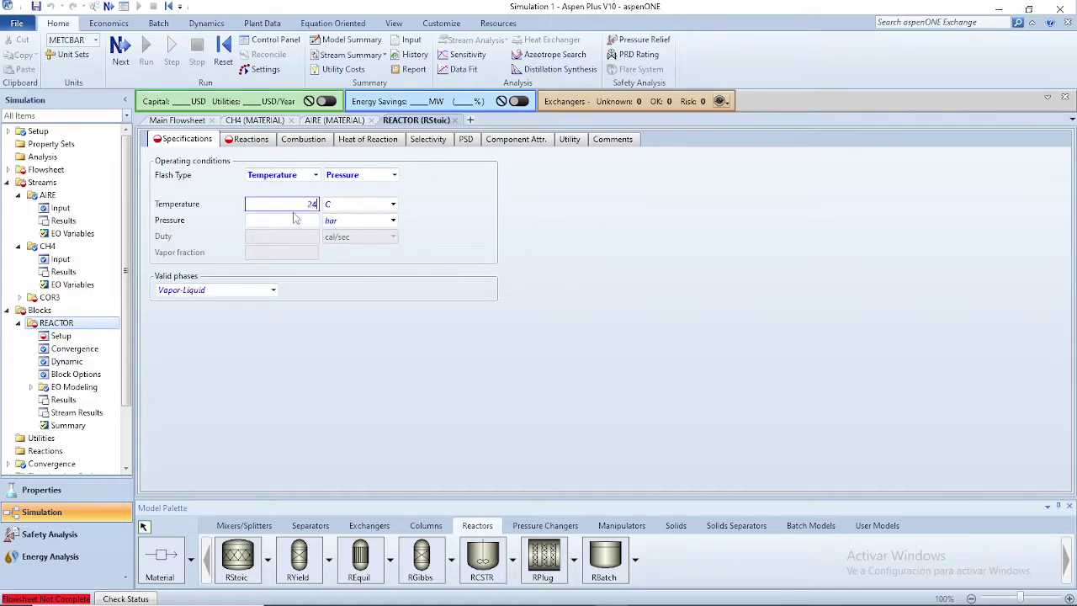
pyautogui.click(307, 220)
pyautogui.write('4')
pyautogui.press('Return')
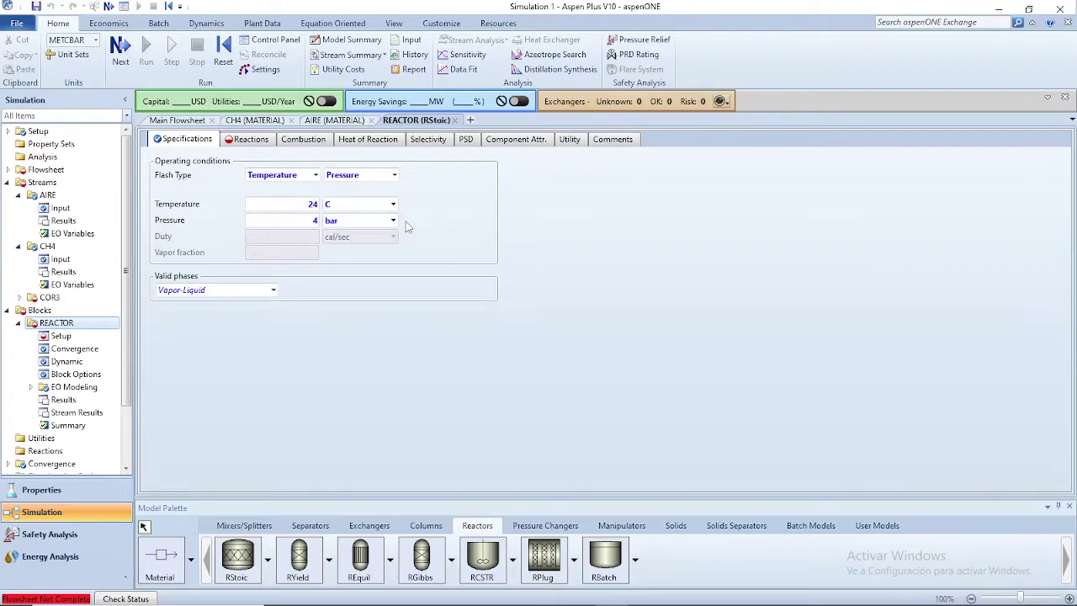
pyautogui.click(252, 140)
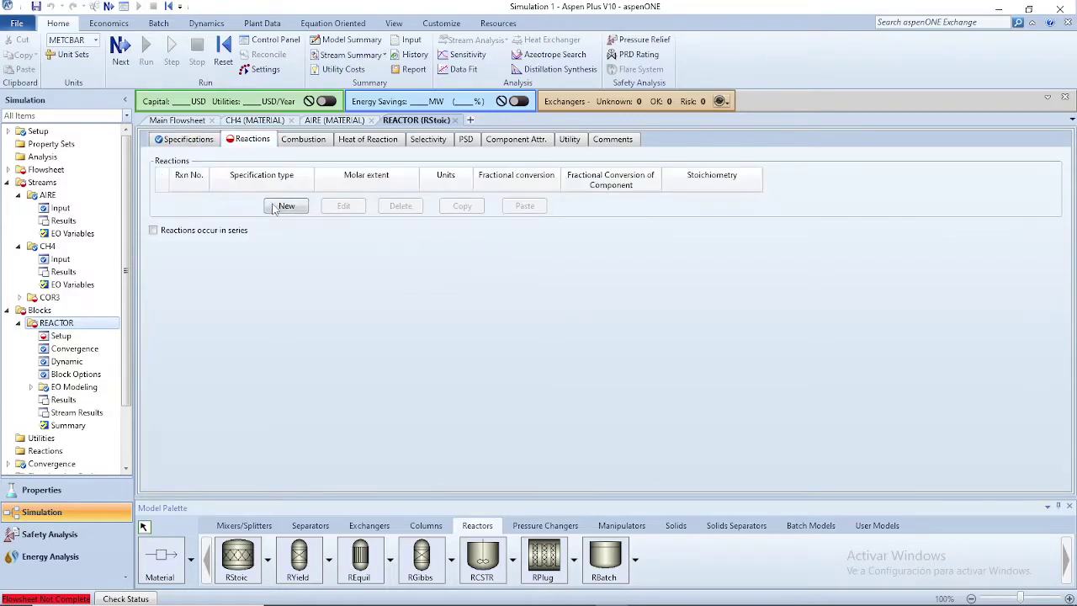
# Create reaction 1 and add CH4 as its first reactant with a coefficient of -1
pyautogui.click(287, 206)
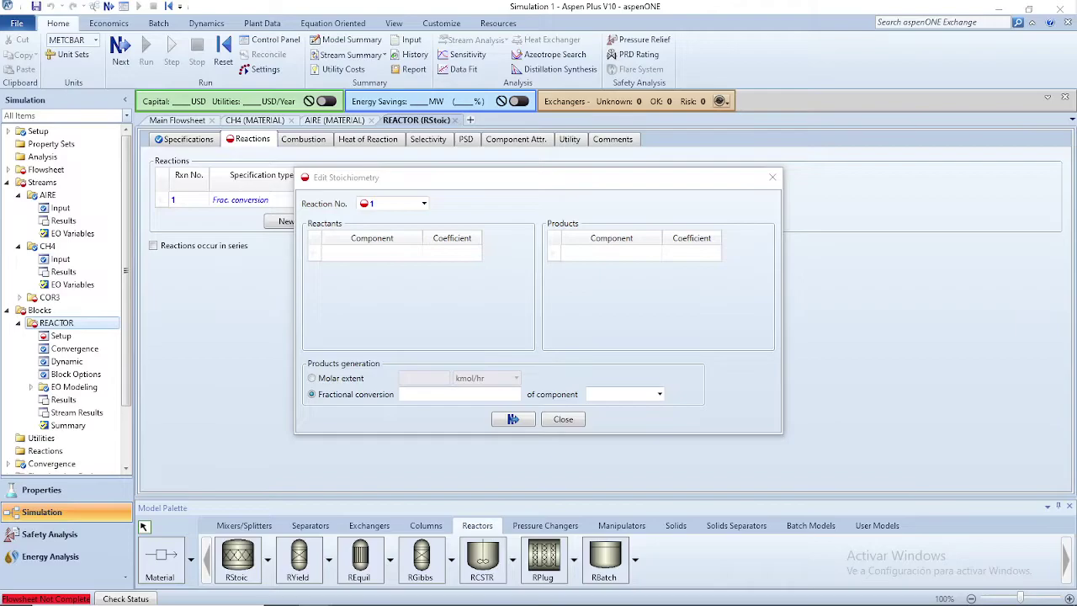
pyautogui.click(376, 256)
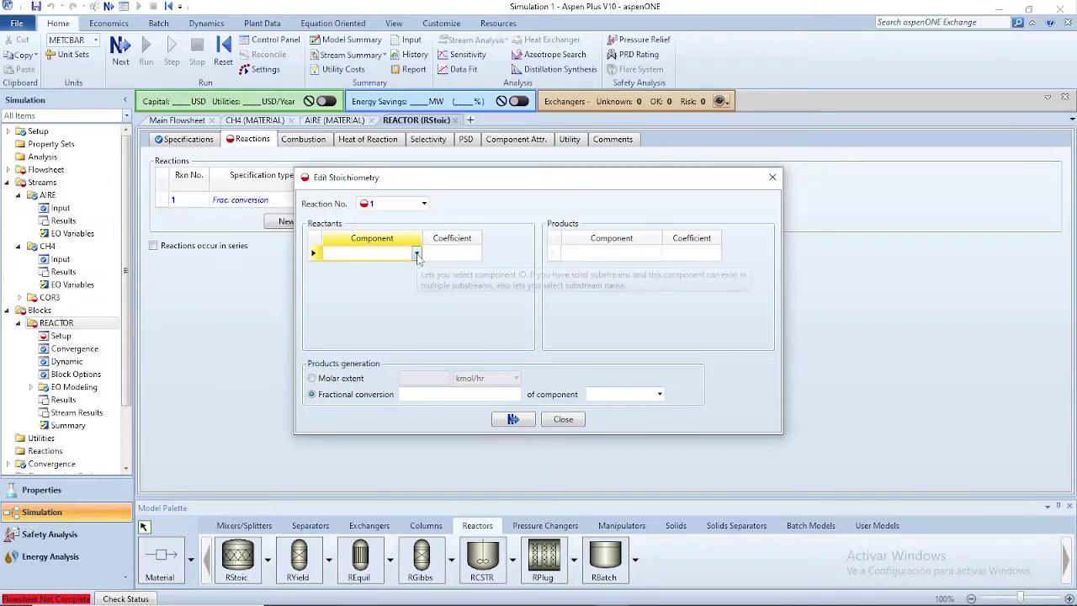
pyautogui.click(417, 254)
pyautogui.click(417, 254)
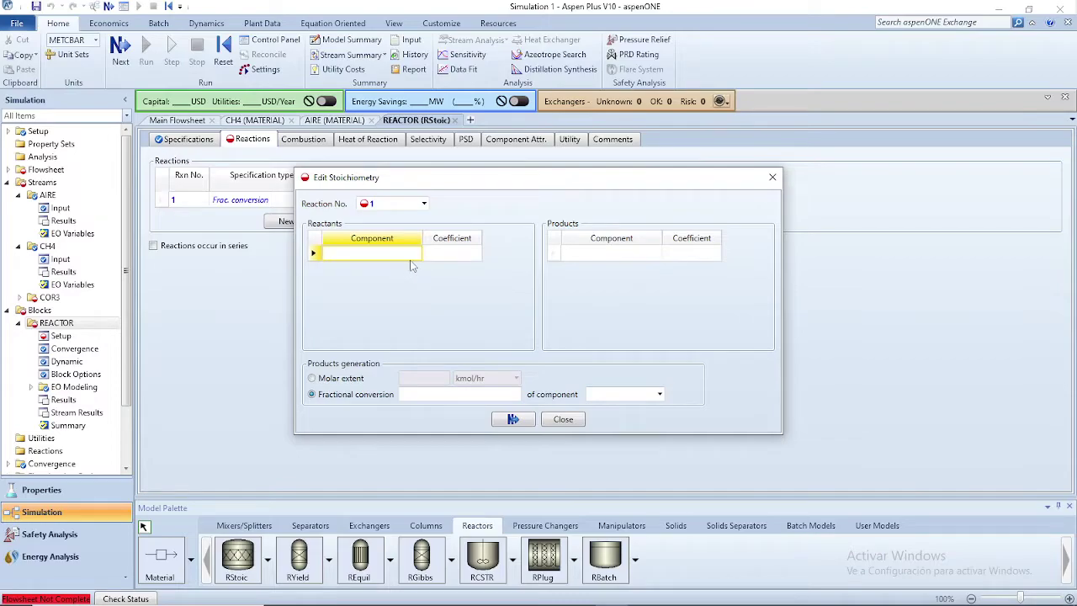
pyautogui.click(416, 255)
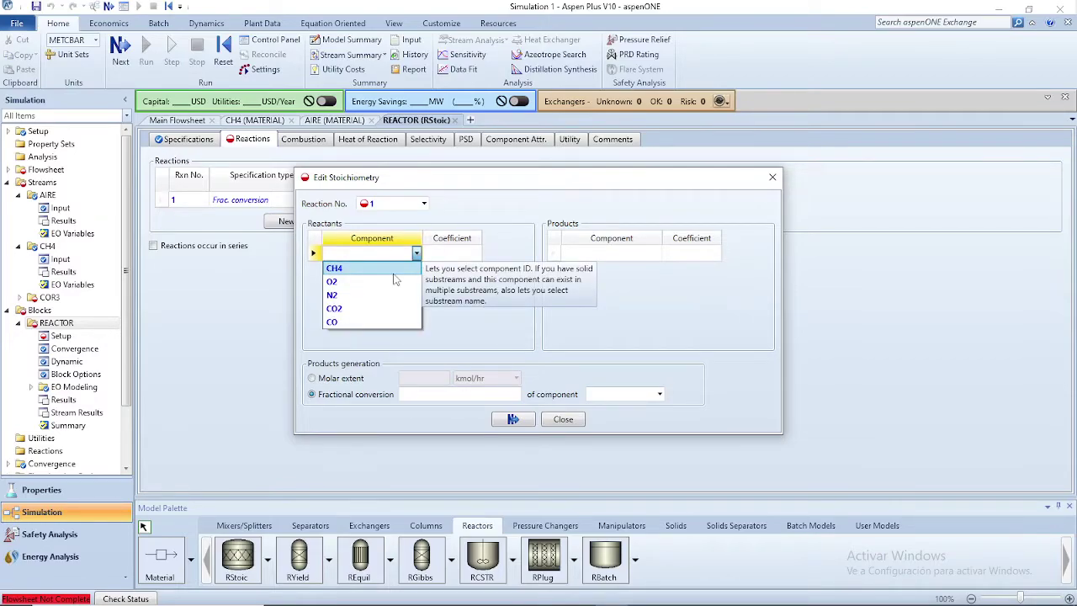
pyautogui.click(393, 269)
pyautogui.click(469, 255)
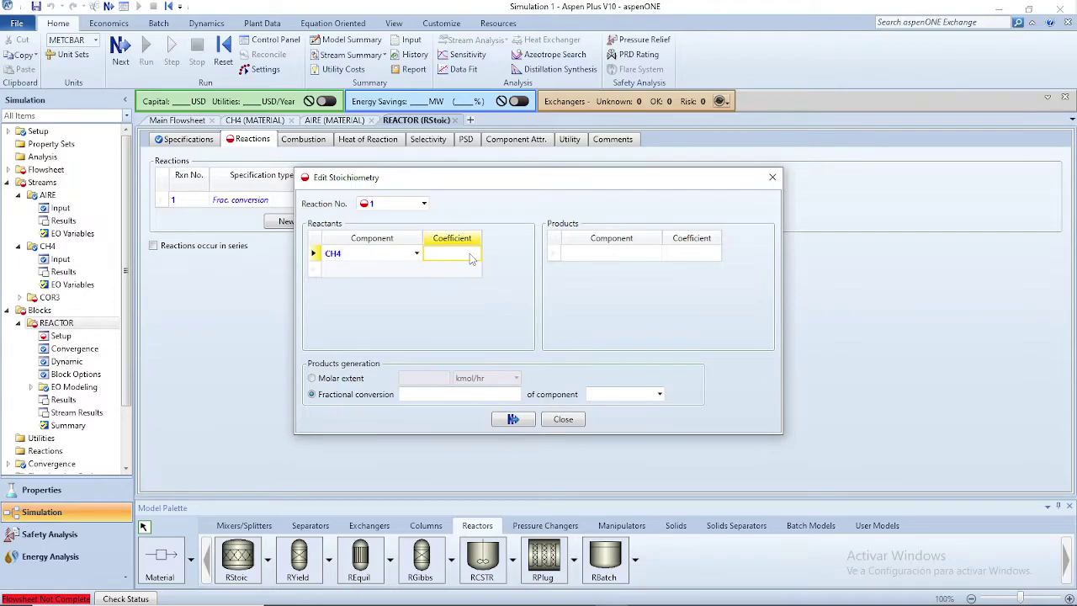
pyautogui.write('-1')
# Add O2 as the second reactant of reaction 1 with a coefficient of -0,5
pyautogui.click(398, 274)
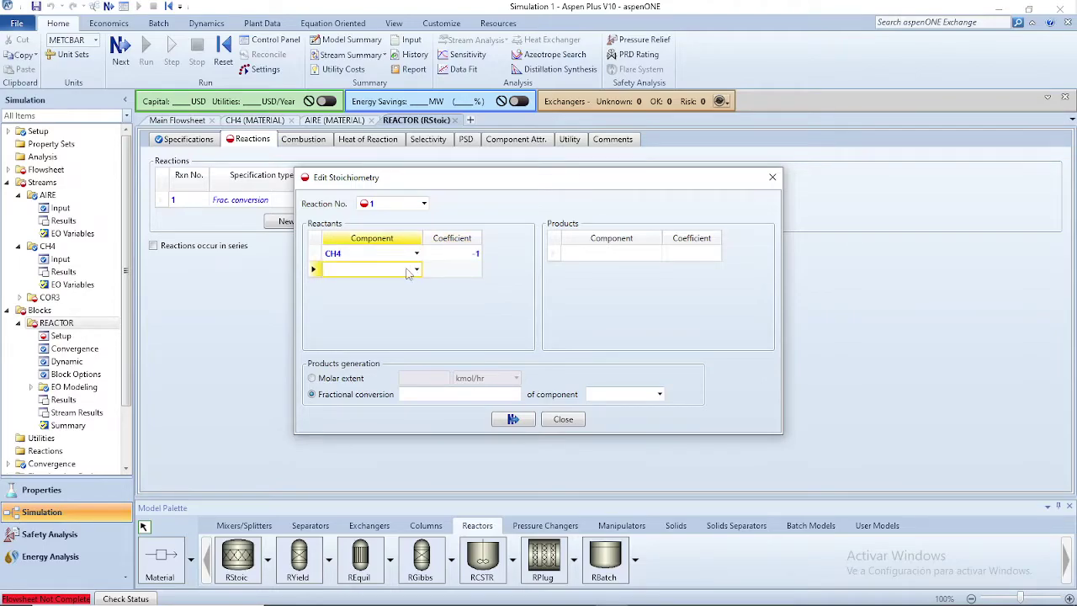
pyautogui.click(415, 270)
pyautogui.click(417, 270)
pyautogui.click(417, 270)
pyautogui.click(384, 299)
pyautogui.click(458, 269)
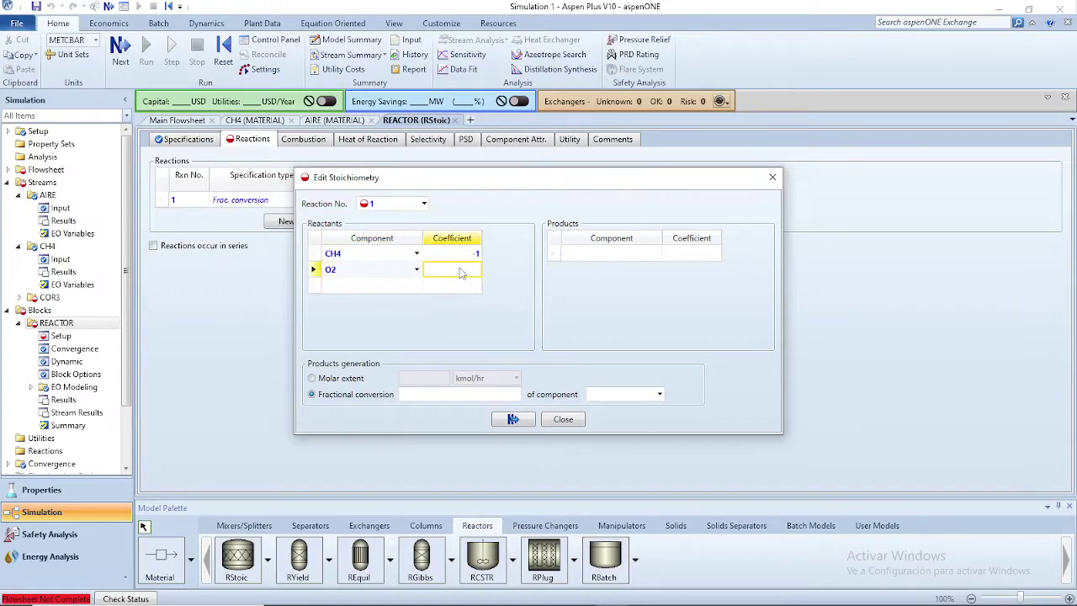
pyautogui.click(460, 269)
pyautogui.press('Return')
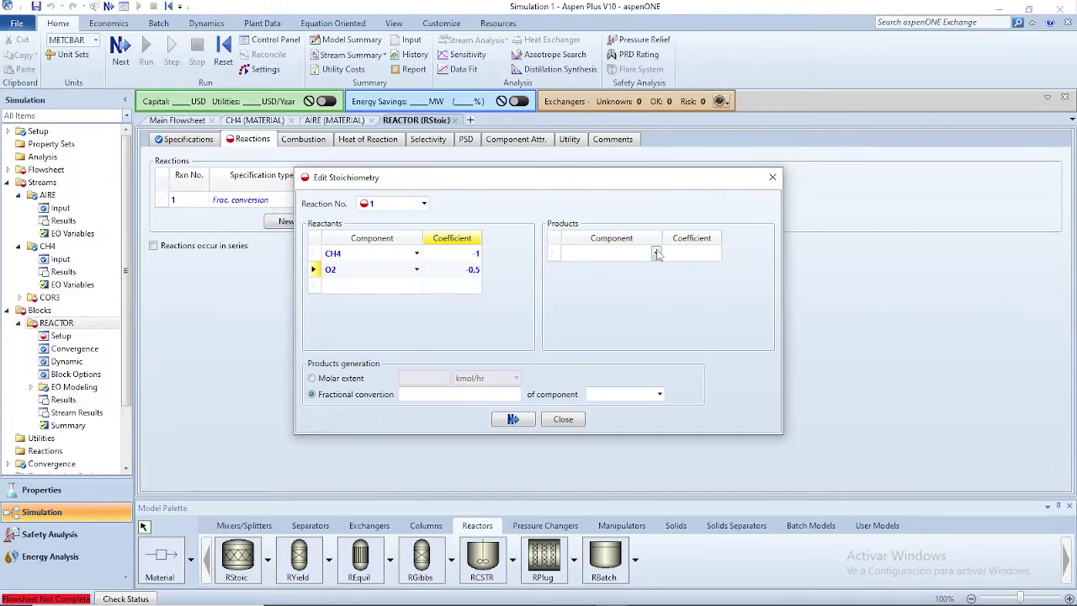
# Add CO as a product of reaction 1 with a coefficient of 1 and close the stoichiometry editor
pyautogui.click(657, 254)
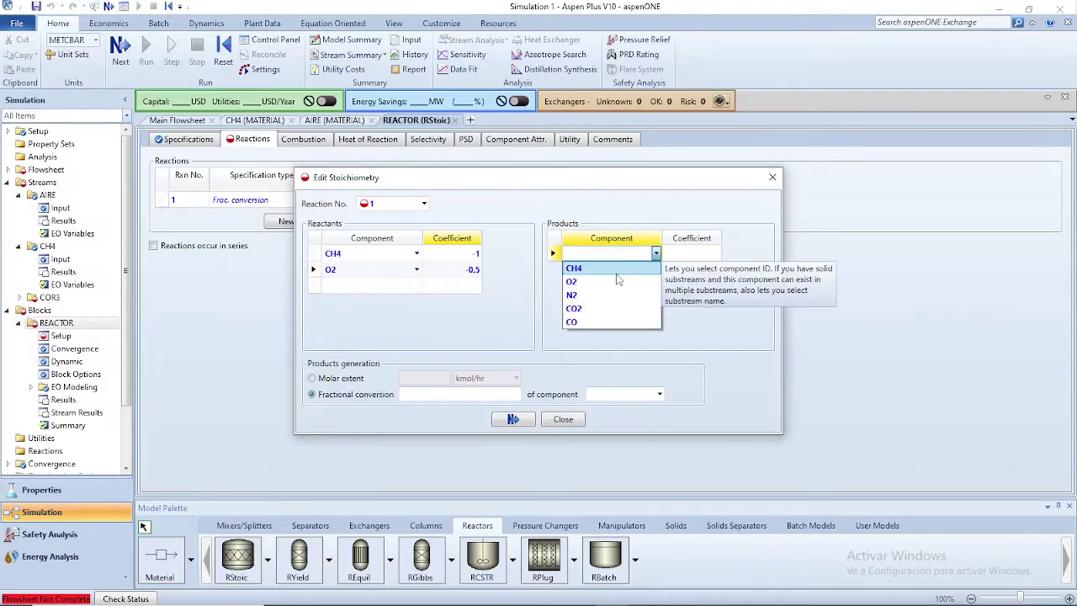
pyautogui.click(601, 323)
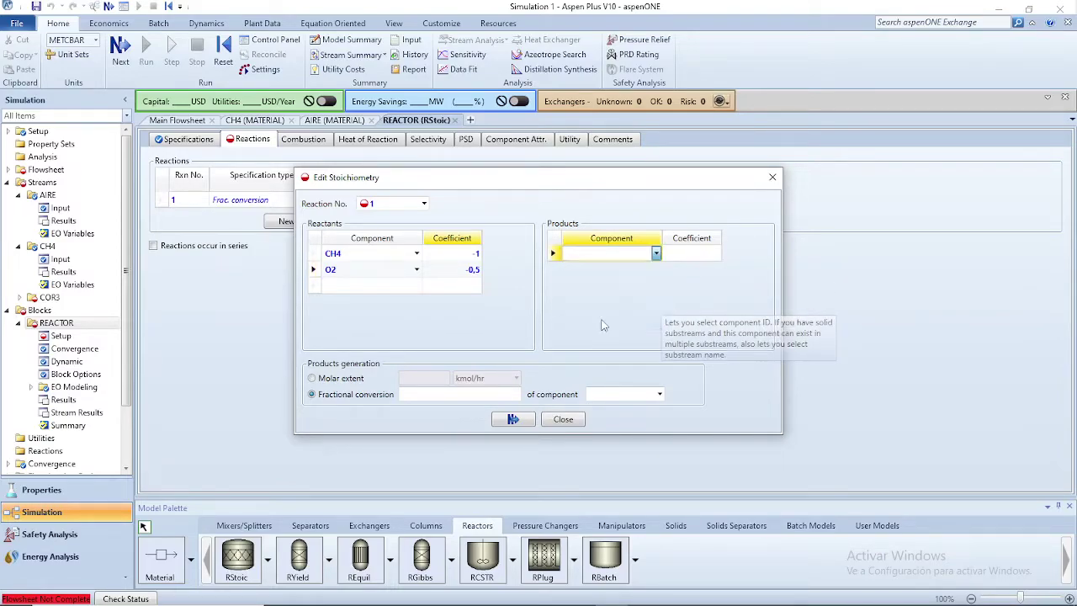
pyautogui.click(697, 259)
pyautogui.write('1')
pyautogui.click(661, 270)
pyautogui.click(656, 270)
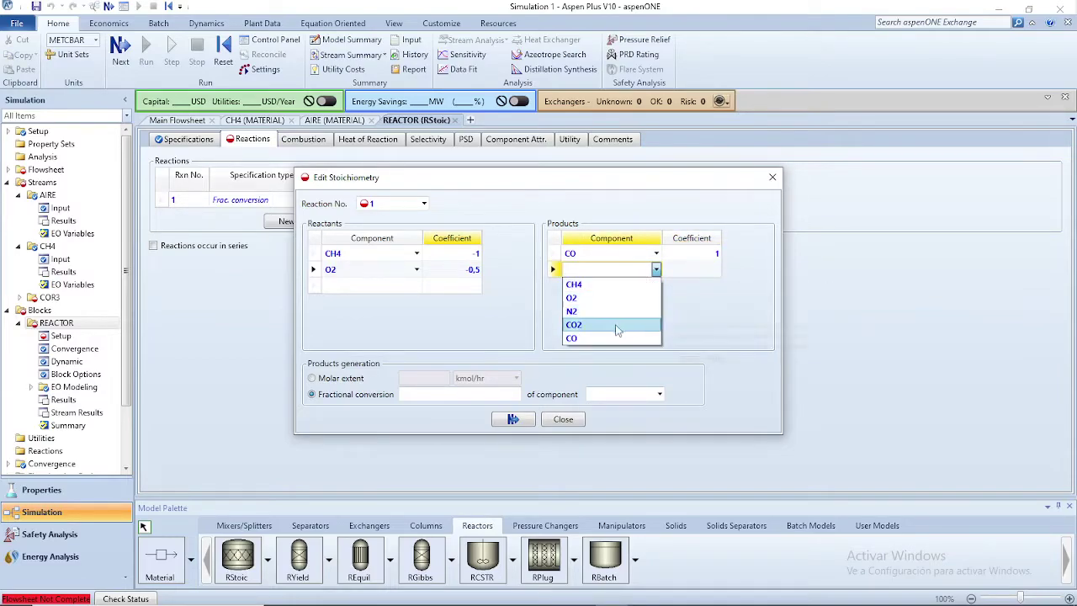
pyautogui.click(655, 269)
pyautogui.click(671, 296)
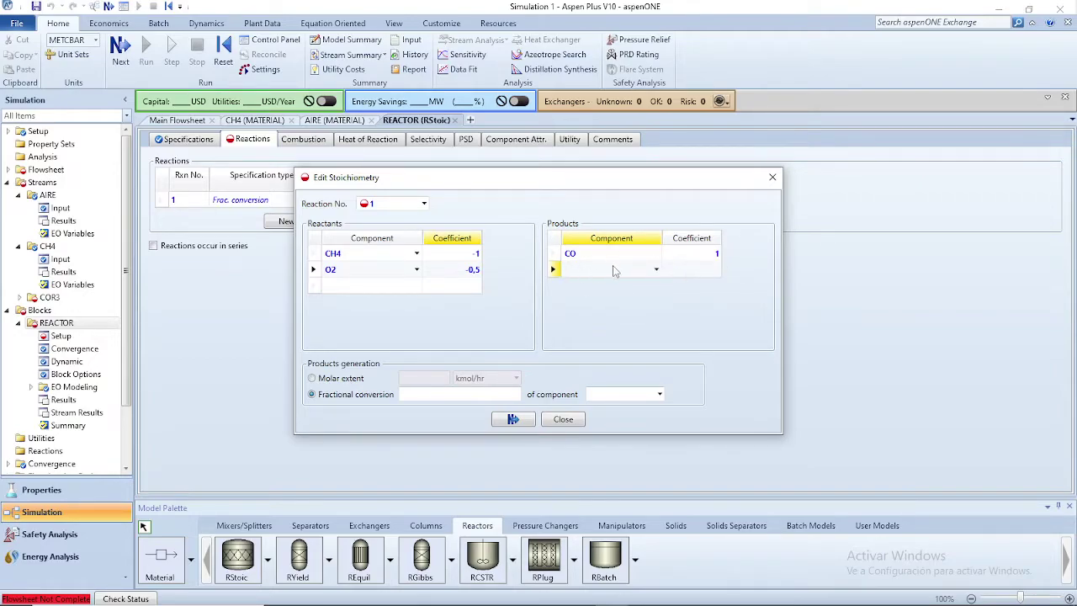
pyautogui.click(563, 419)
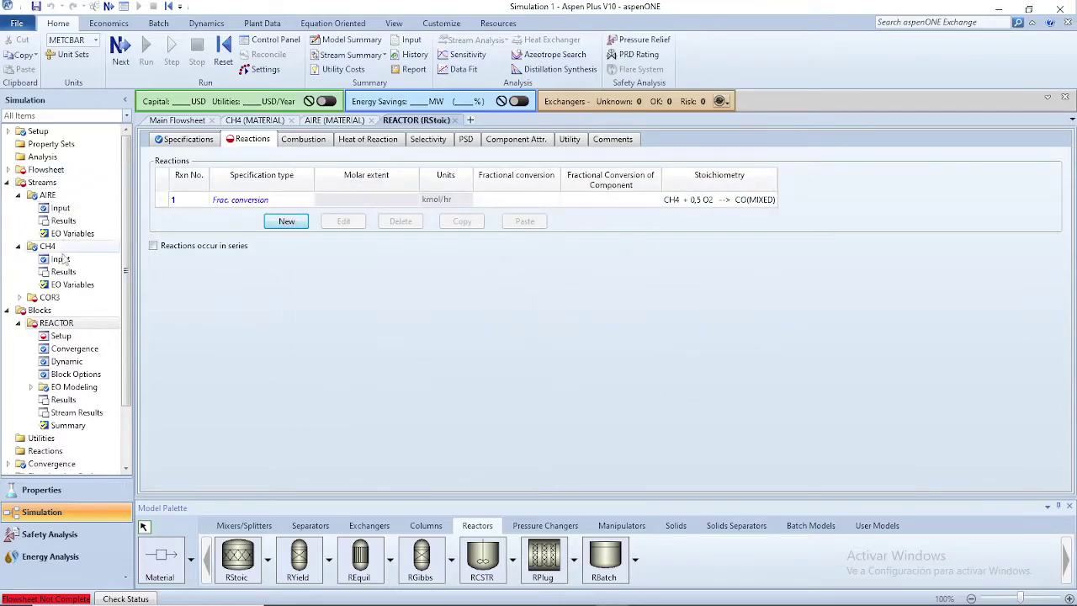
# Switch to the Properties environment and open the component selection list
pyautogui.click(51, 493)
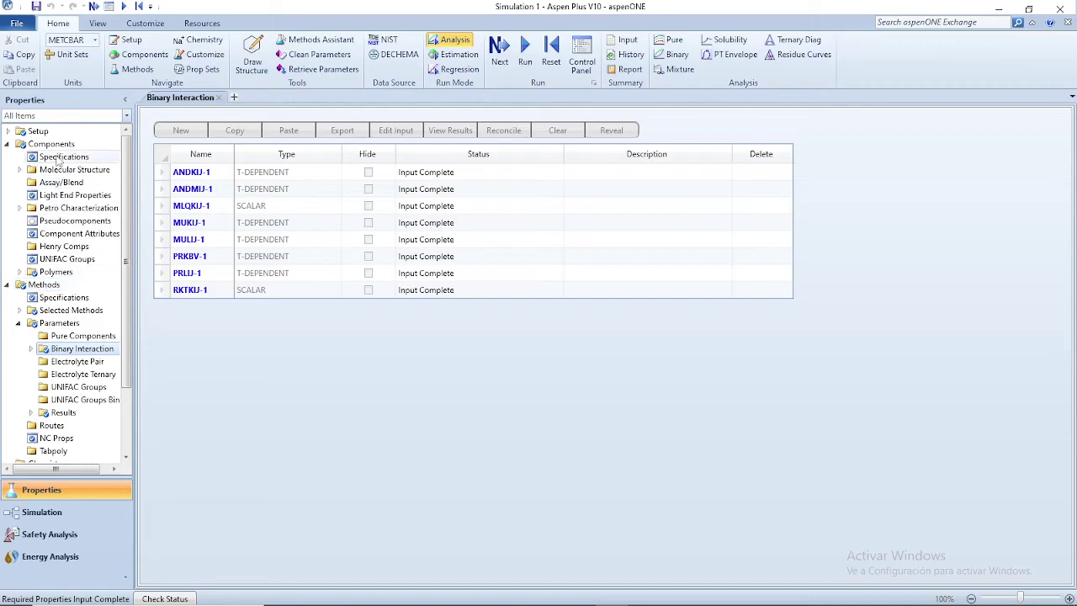
pyautogui.click(54, 144)
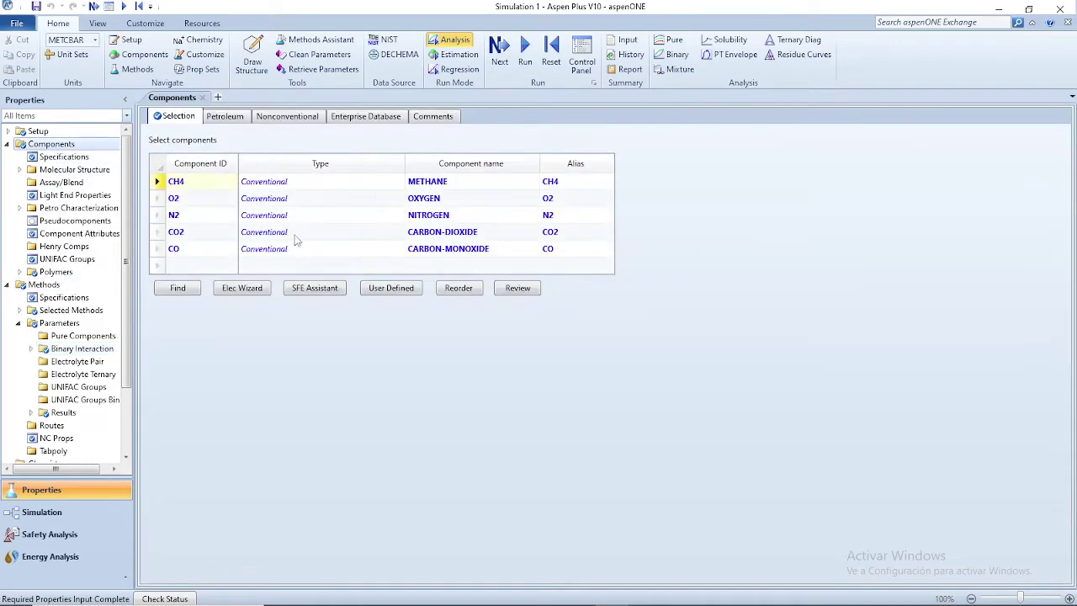
pyautogui.click(462, 266)
pyautogui.write('HIDROGEN')
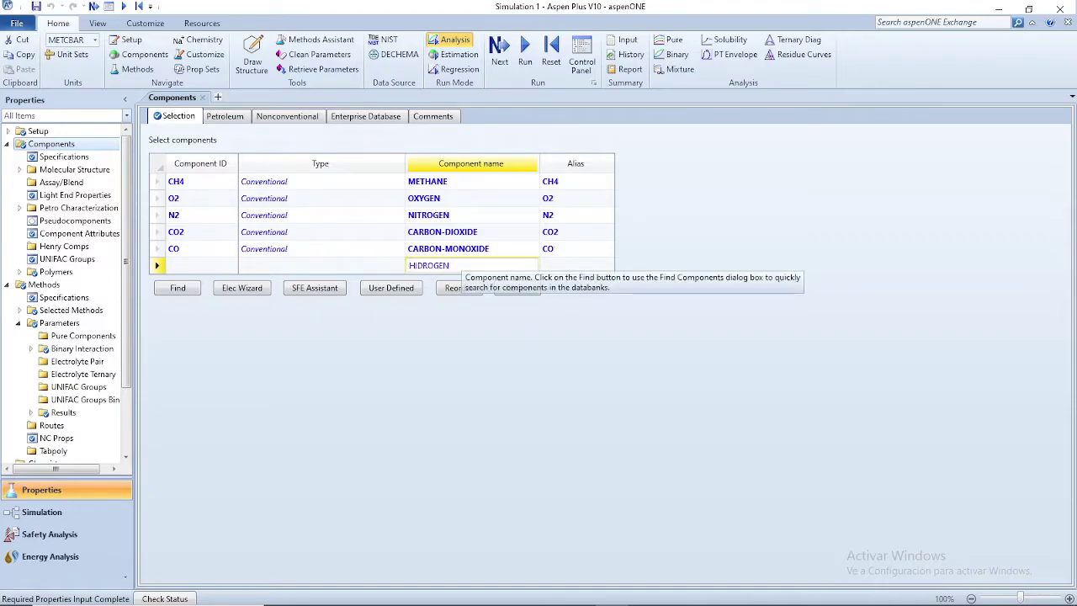
pyautogui.press('Return')
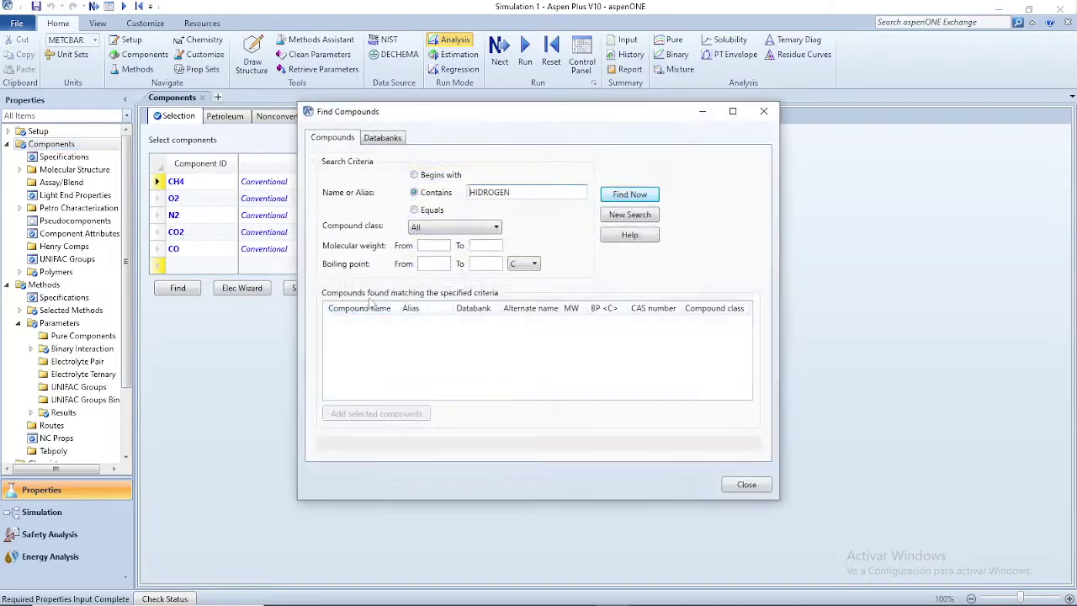
pyautogui.click(763, 112)
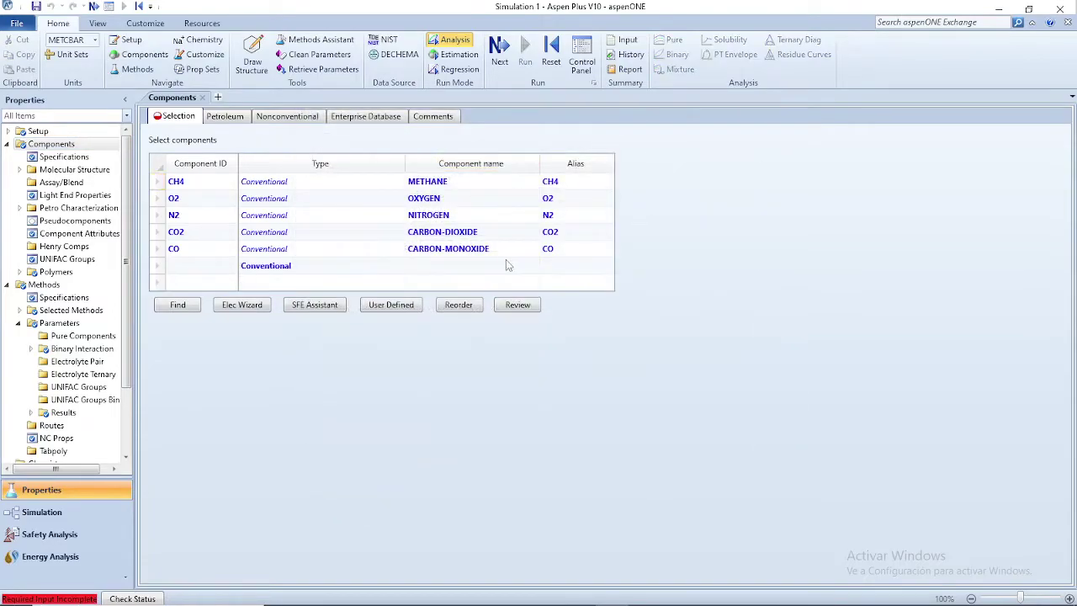
# Add HYDROGEN to the component list with the ID H2 and accept the parameter update
pyautogui.click(445, 265)
pyautogui.write('HYDROGEN')
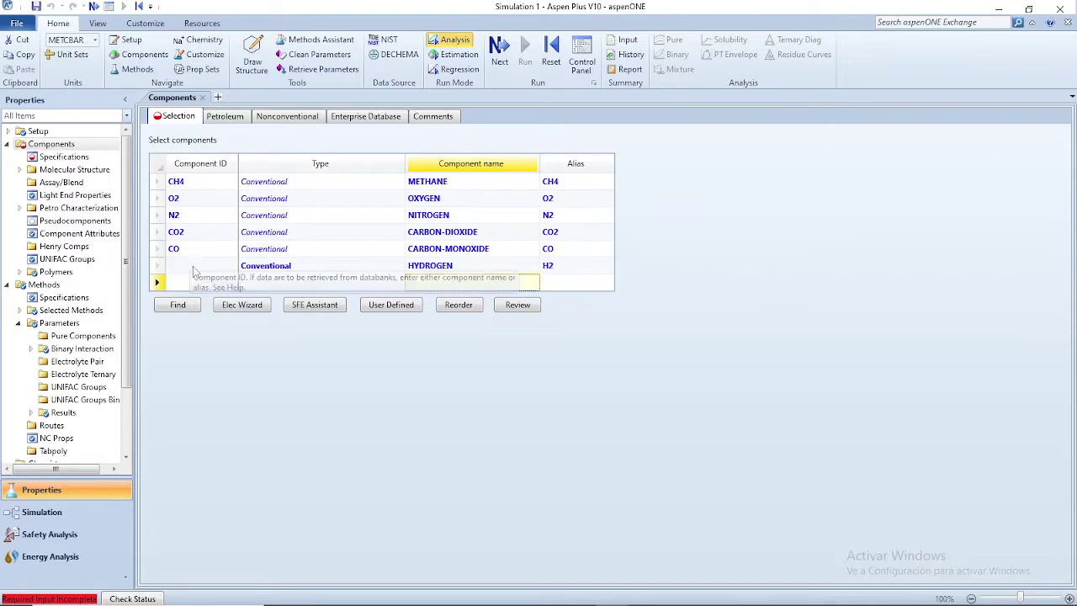
pyautogui.click(193, 266)
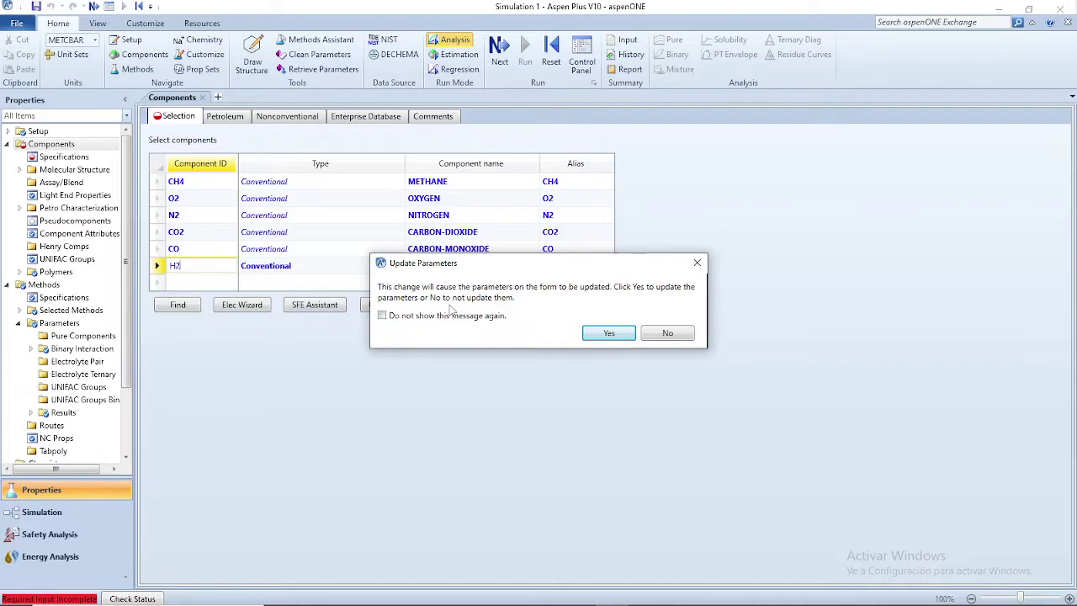
pyautogui.click(611, 337)
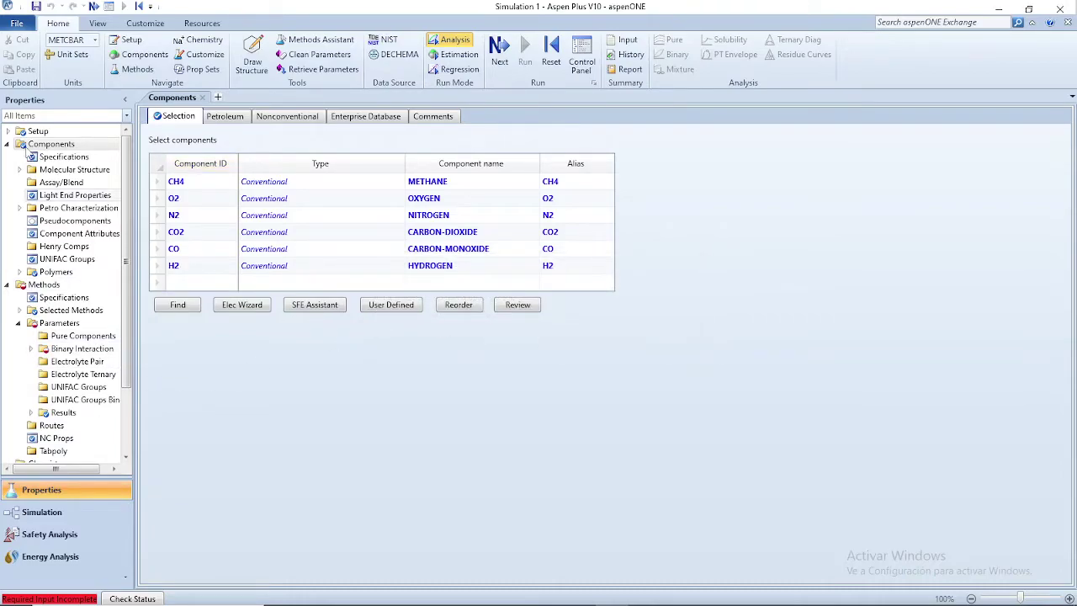
# Open the global property method and the binary interaction parameters to complete the required inputs for the added component
pyautogui.click(46, 285)
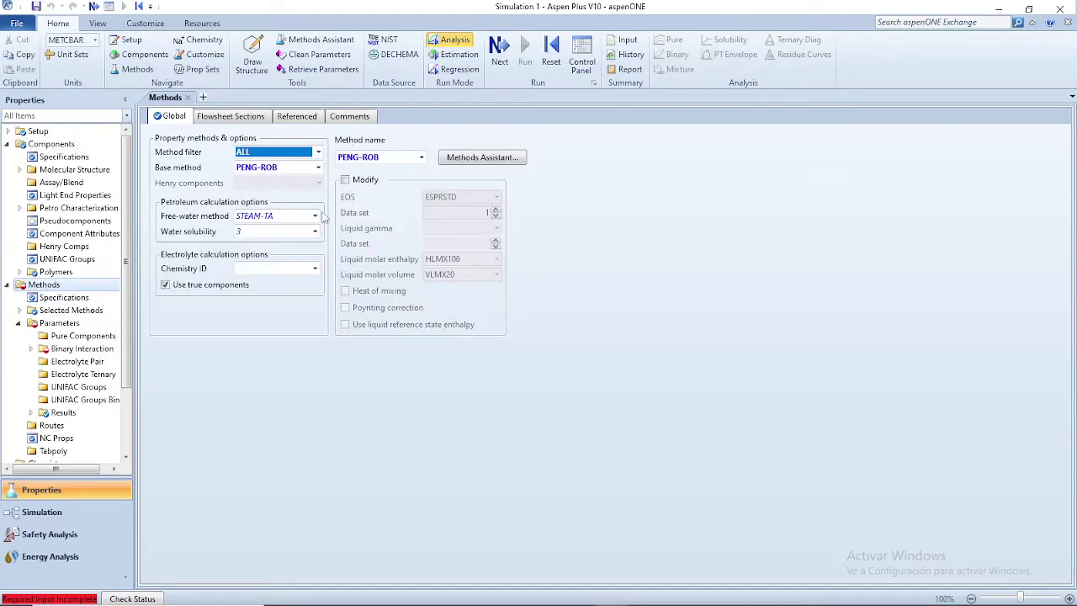
pyautogui.click(75, 349)
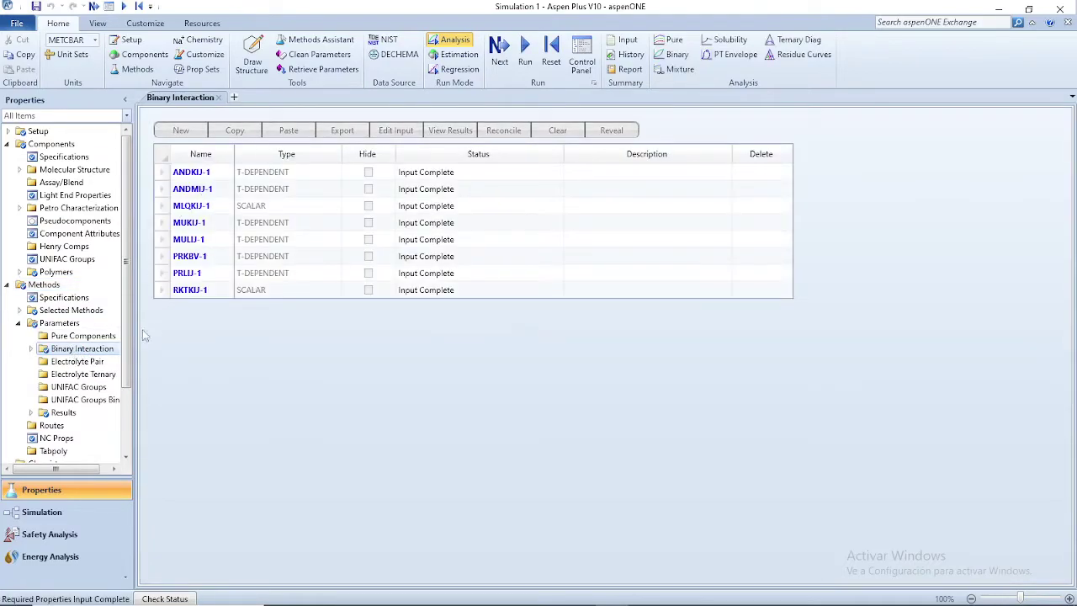
pyautogui.click(7, 285)
# Return to the Simulation environment, reopen reaction 1 for editing and add H2 as a product with a coefficient of 2
pyautogui.click(42, 511)
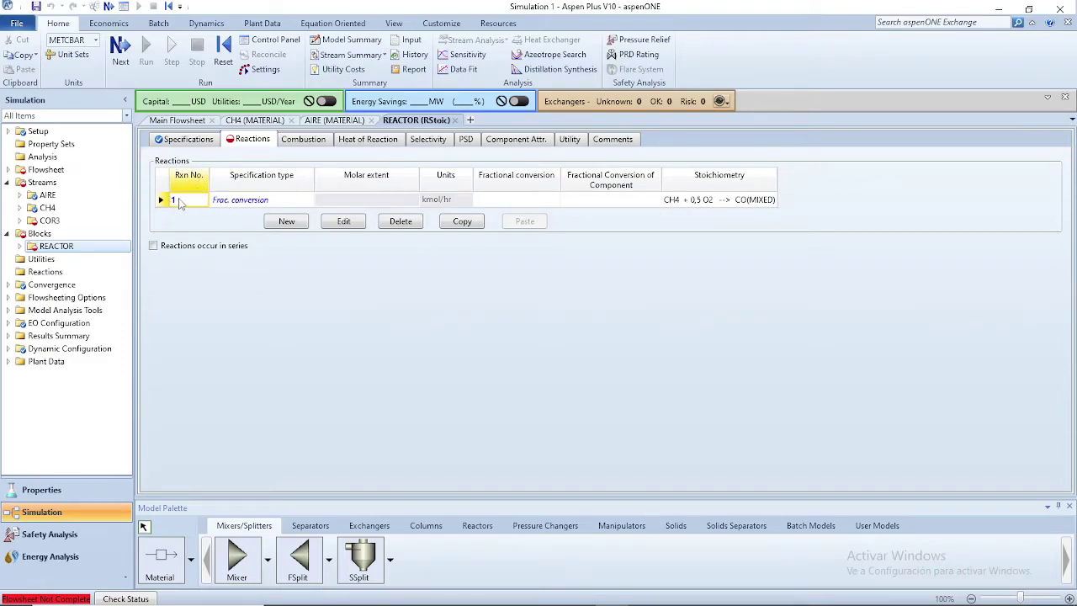
pyautogui.click(344, 222)
pyautogui.click(606, 270)
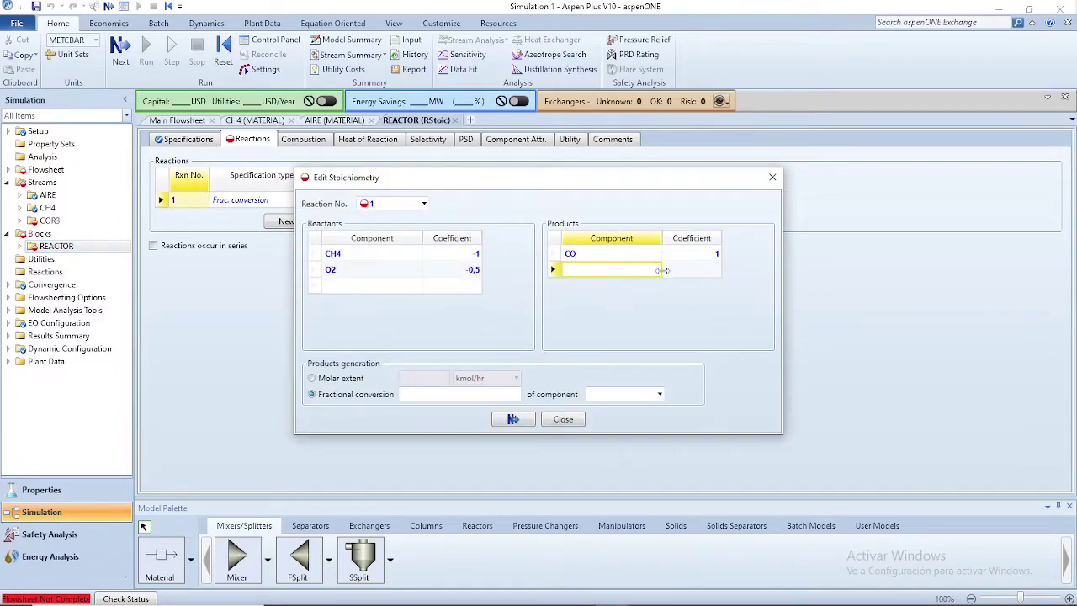
pyautogui.click(657, 270)
pyautogui.click(572, 352)
pyautogui.click(705, 271)
pyautogui.write('2')
pyautogui.press('Return')
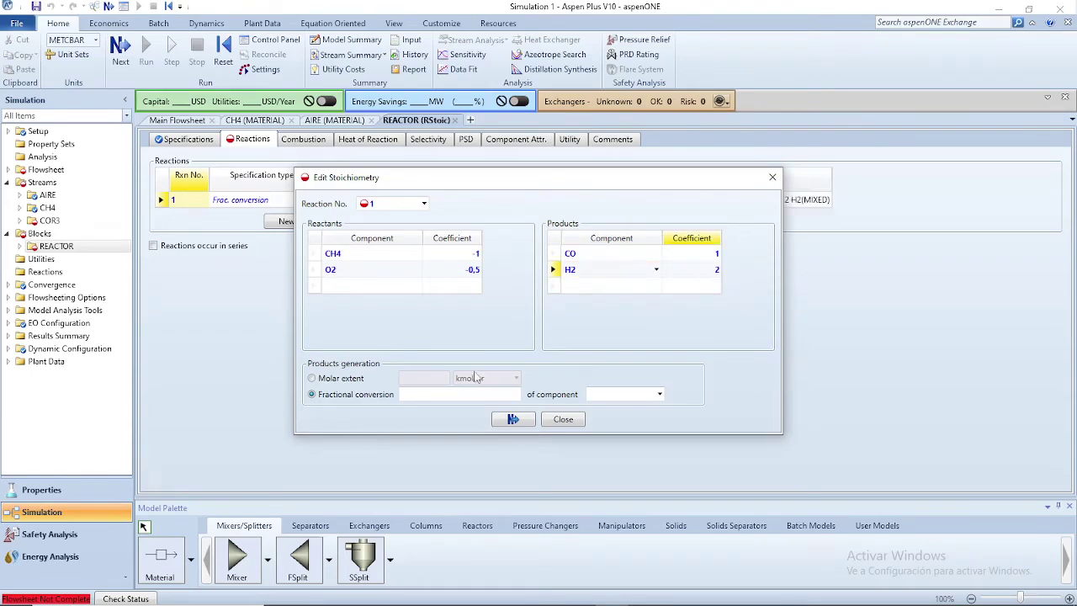
# Set reaction 1 to a fractional conversion of 0,4 of component CH4 and finish the stoichiometry
pyautogui.click(490, 396)
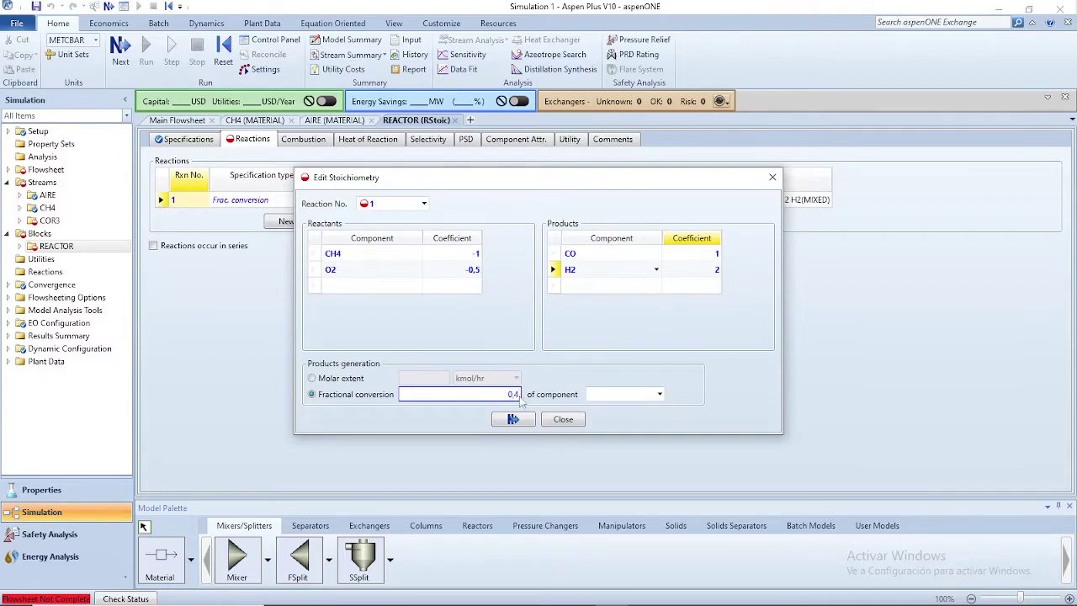
pyautogui.click(662, 396)
pyautogui.click(623, 410)
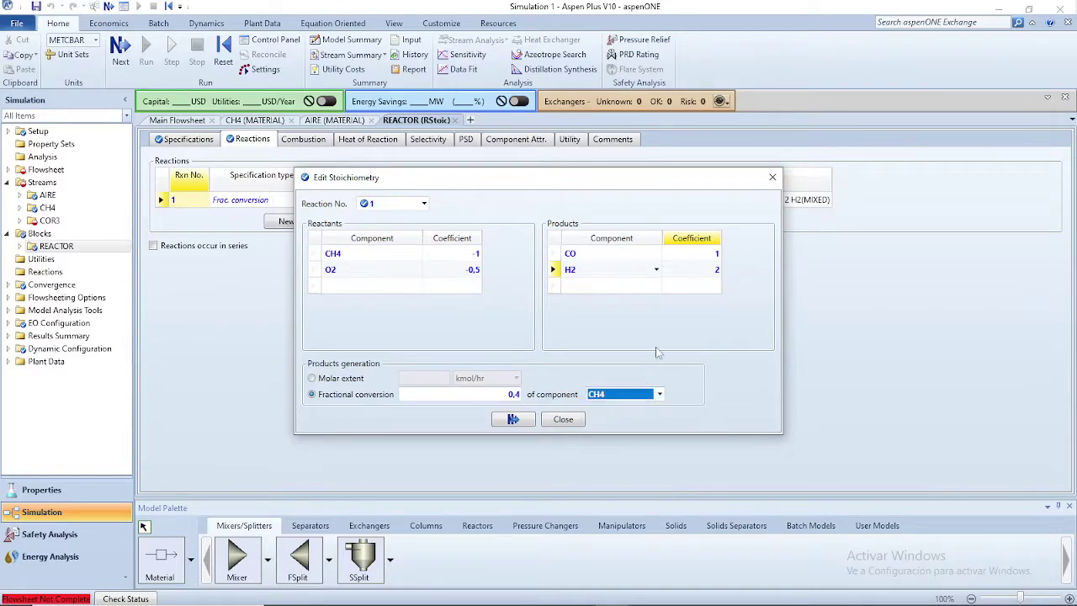
pyautogui.click(702, 377)
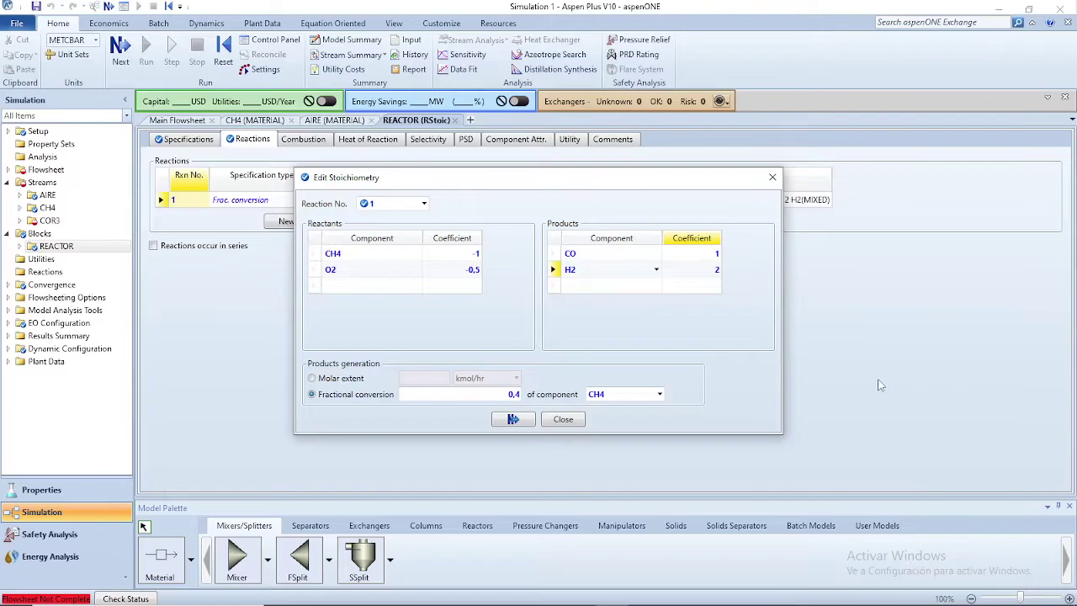
pyautogui.click(512, 419)
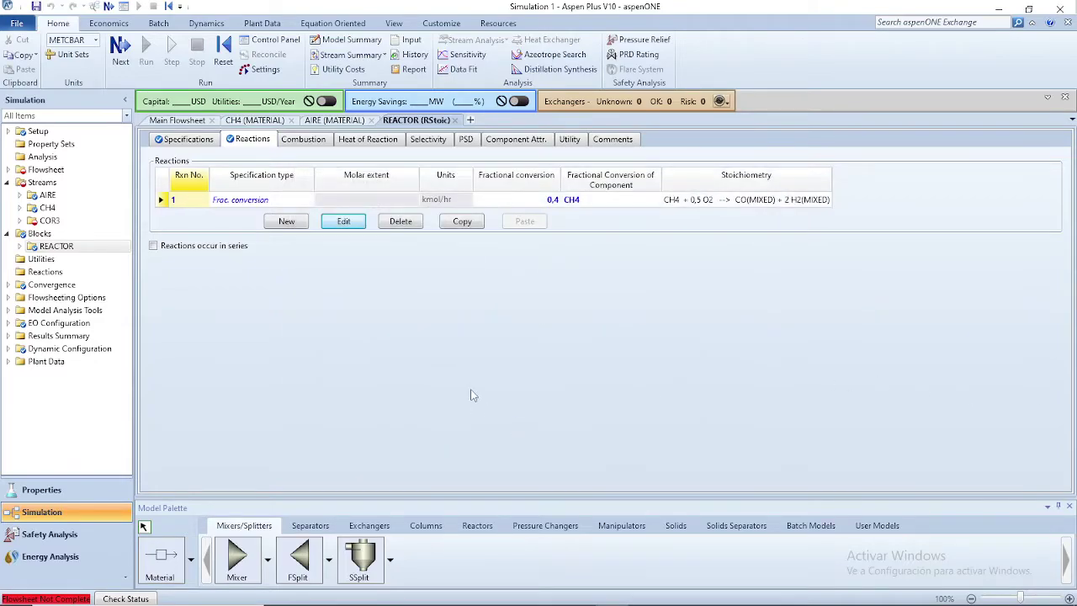
# Create reaction 2 and add CH4 as its first reactant with a coefficient of -1
pyautogui.click(286, 223)
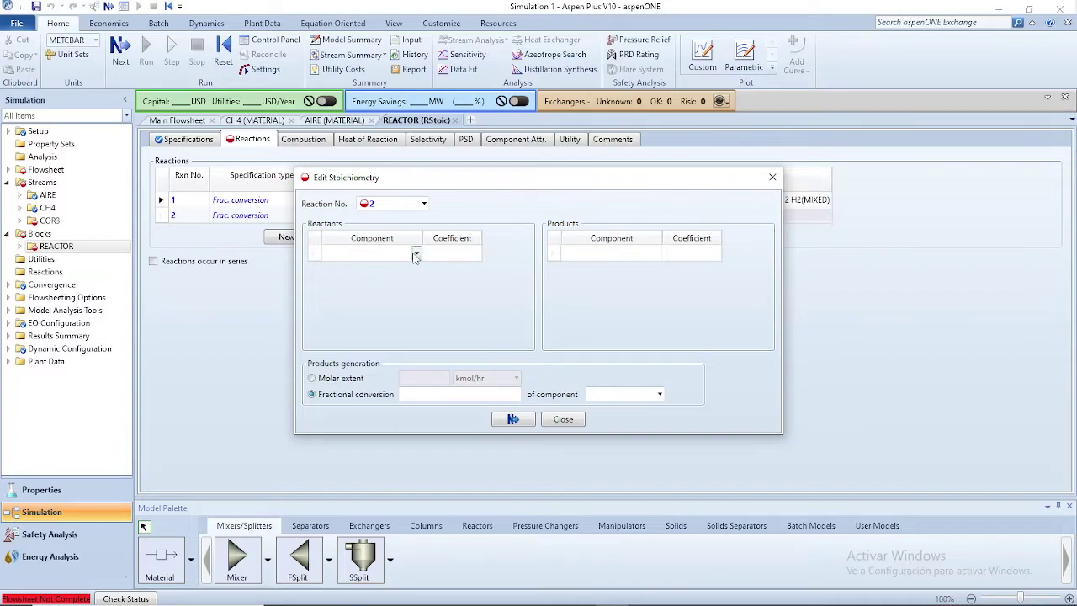
pyautogui.click(415, 255)
pyautogui.click(334, 268)
pyautogui.click(469, 258)
pyautogui.write('-1')
# Add O2 as the second reactant of reaction 2 with a coefficient of -1
pyautogui.click(392, 270)
pyautogui.click(415, 270)
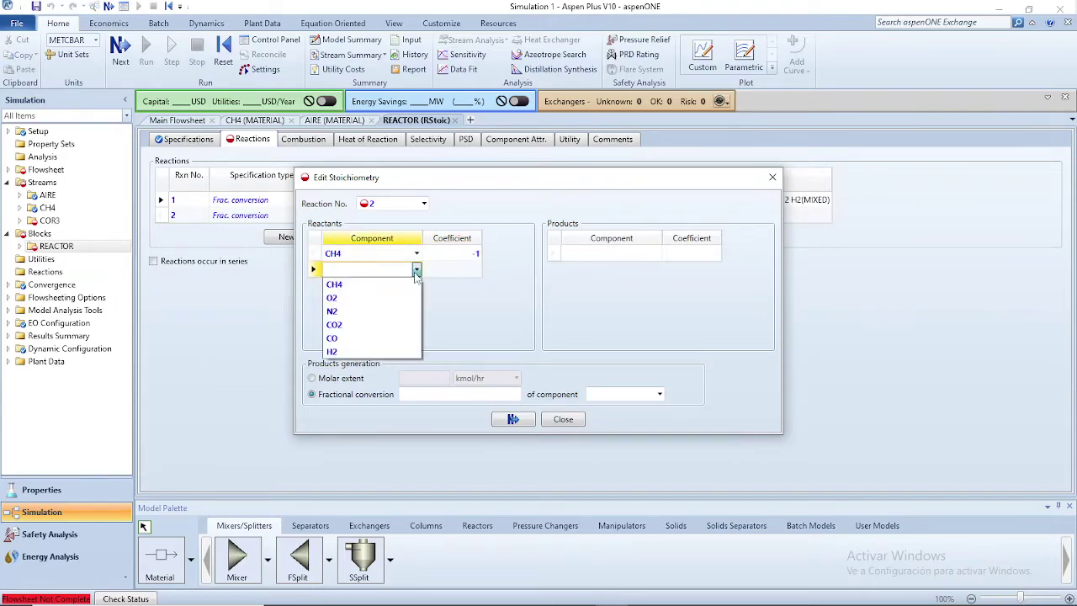
pyautogui.click(369, 299)
pyautogui.click(473, 271)
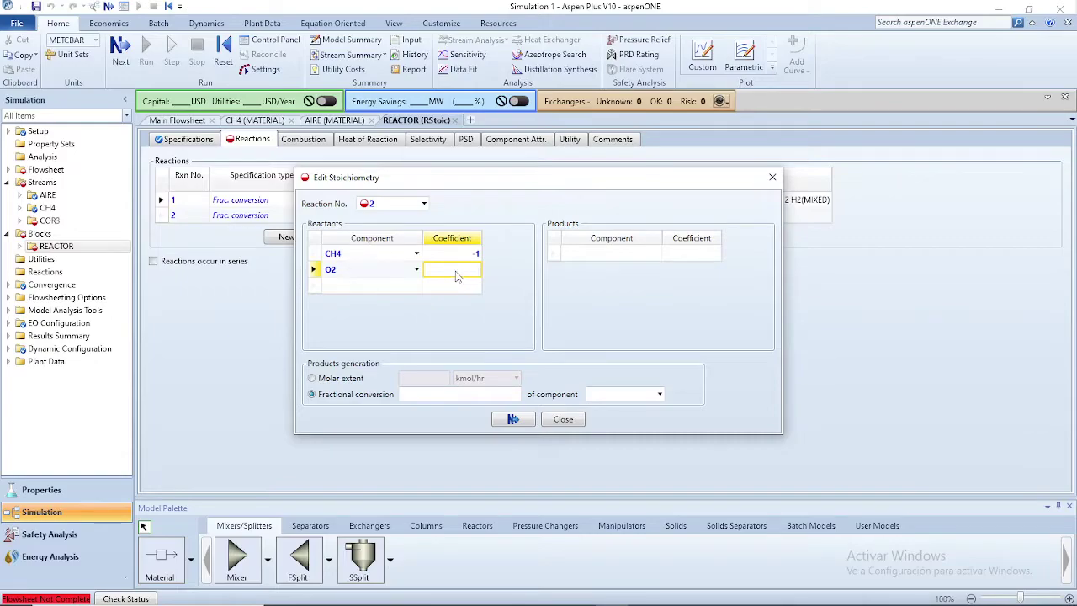
pyautogui.write('-1')
pyautogui.click(519, 297)
# Add CO2 as the first product of reaction 2 with a coefficient of 1
pyautogui.click(656, 253)
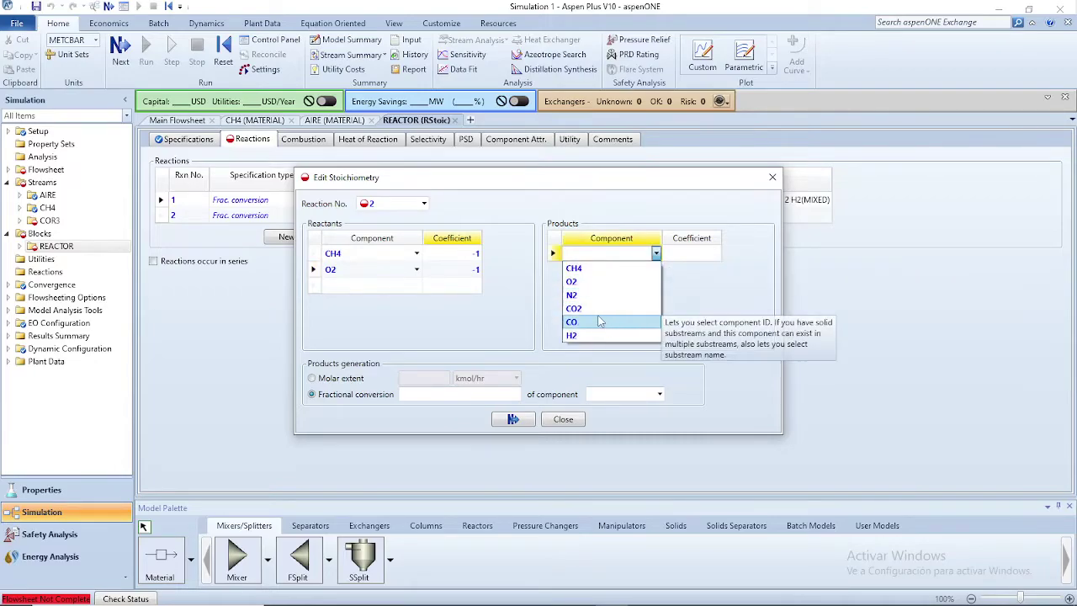
pyautogui.click(615, 322)
pyautogui.click(656, 253)
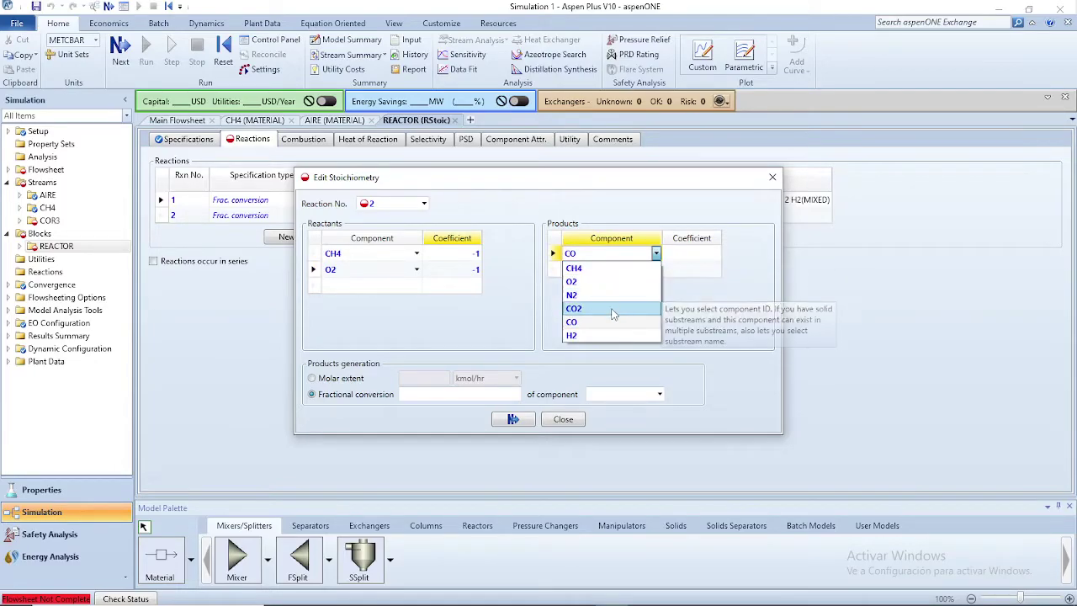
pyautogui.click(617, 308)
pyautogui.click(686, 258)
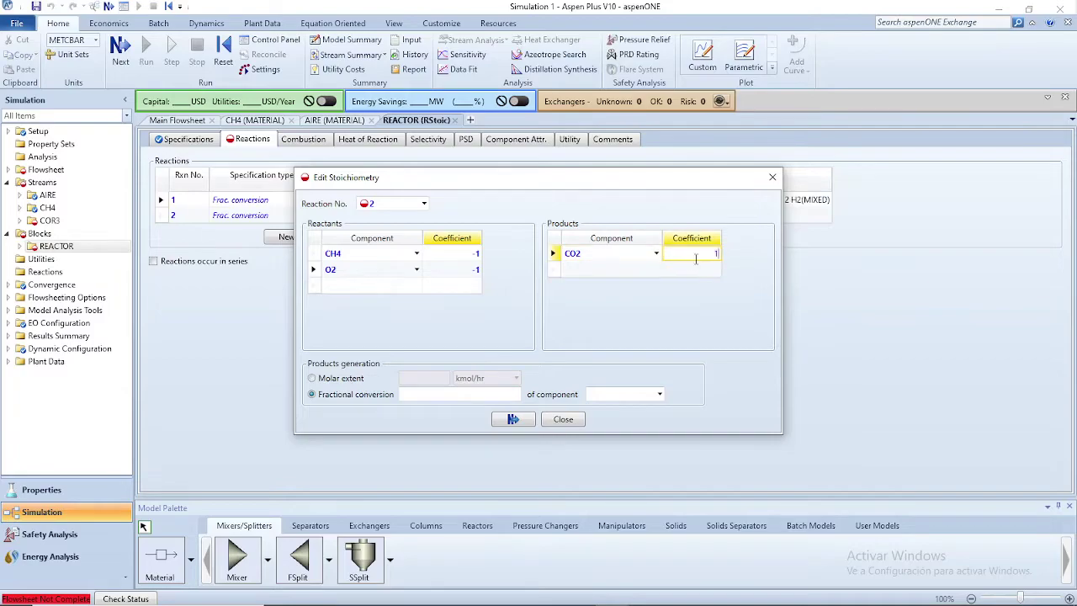
# Add H2 as the second product of reaction 2 with a coefficient of 2, checking the reaction equation in the Krita notes
pyautogui.click(656, 271)
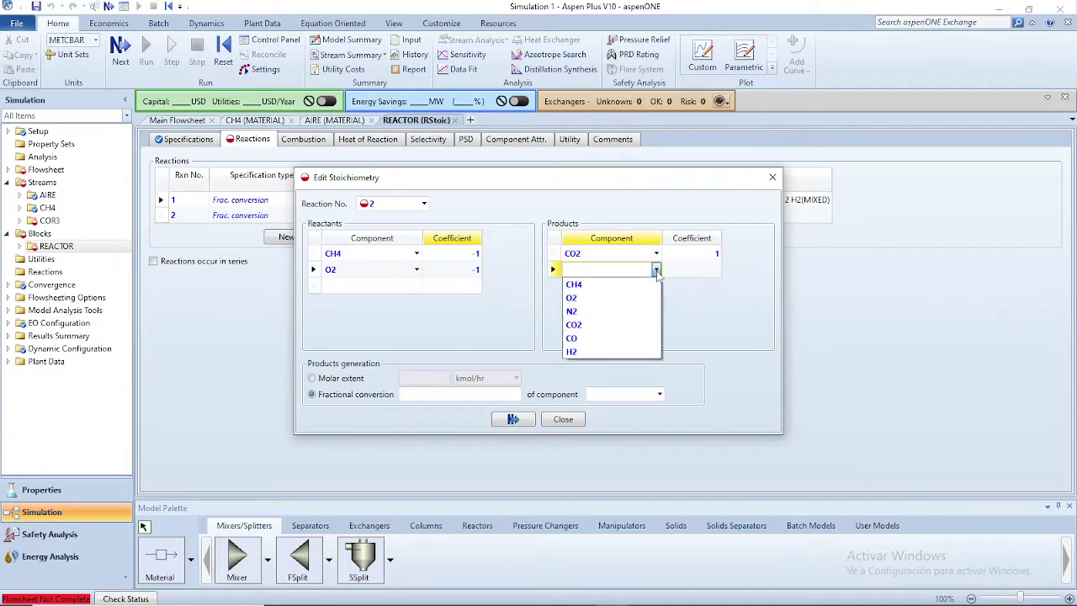
pyautogui.click(612, 353)
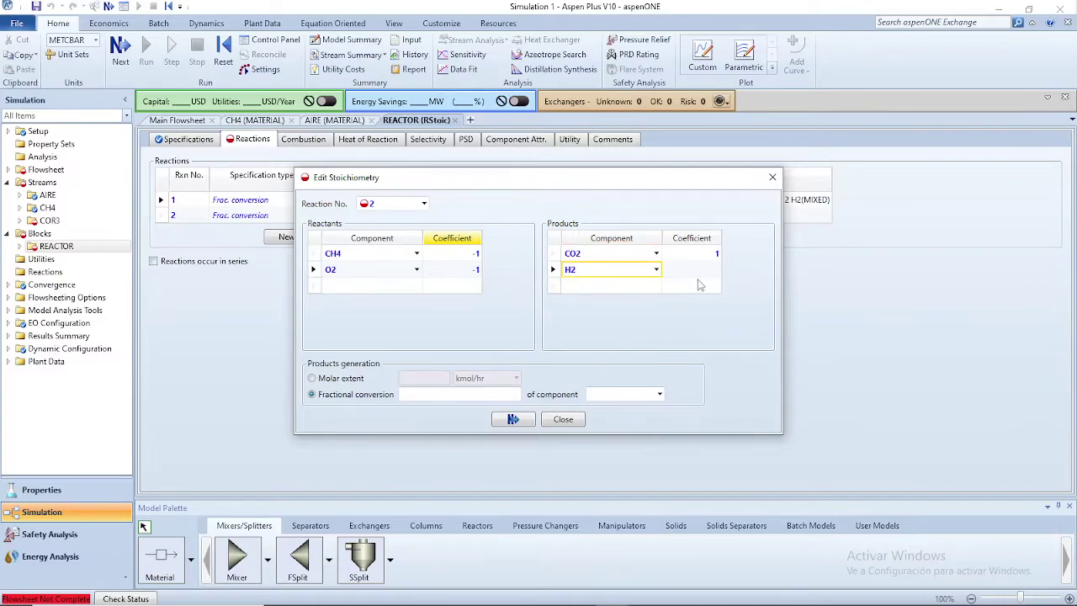
pyautogui.hotkey('alt', 'Tab')
pyautogui.hotkey('alt', 'Tab')
pyautogui.scroll(10, 476, 336)
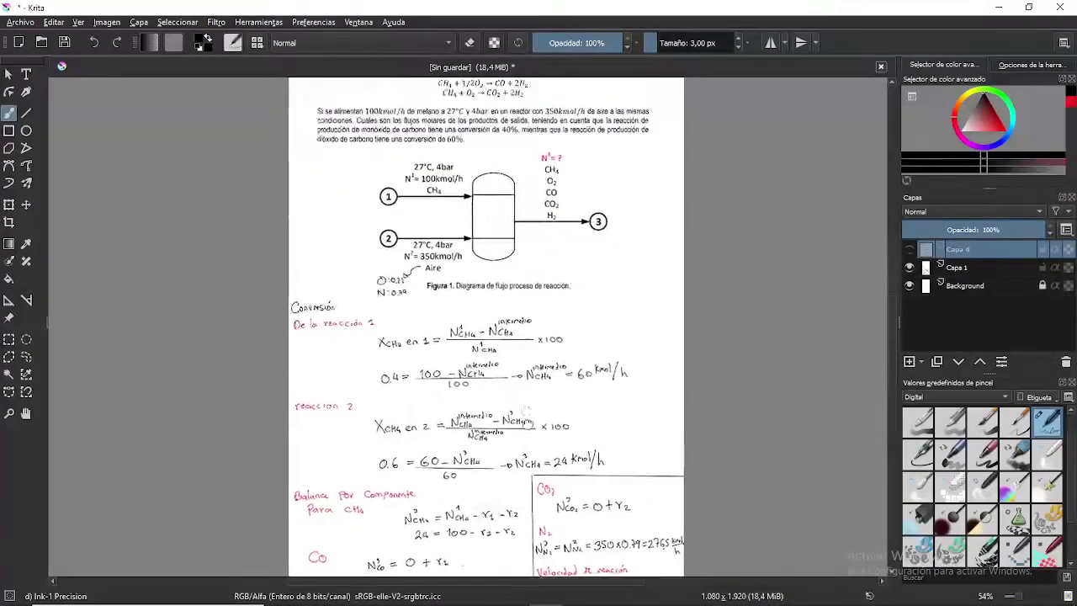
pyautogui.scroll(1, 477, 271)
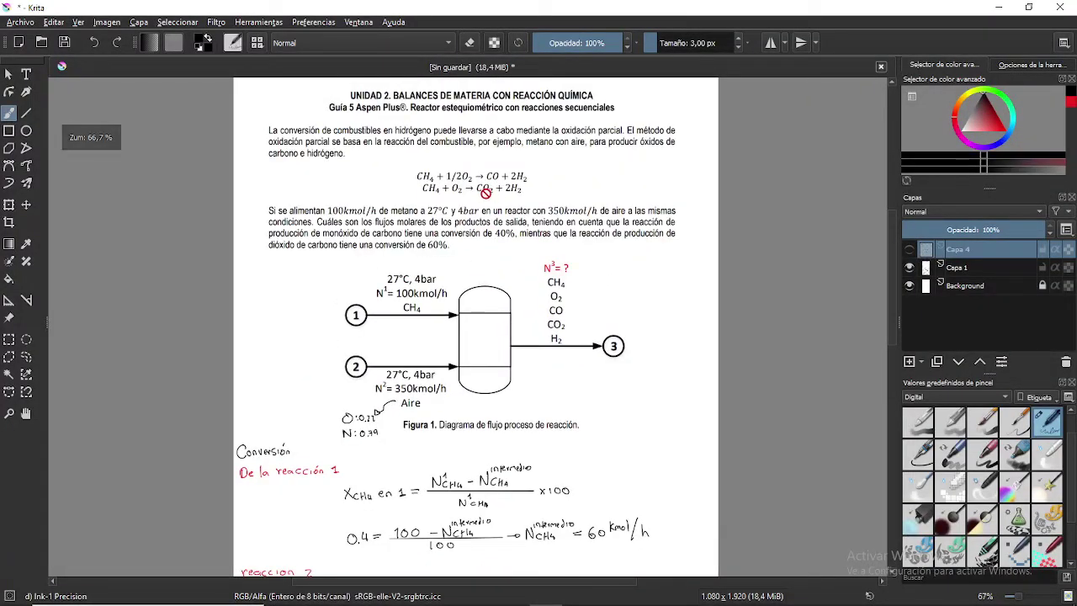
pyautogui.hotkey('alt', 'Tab')
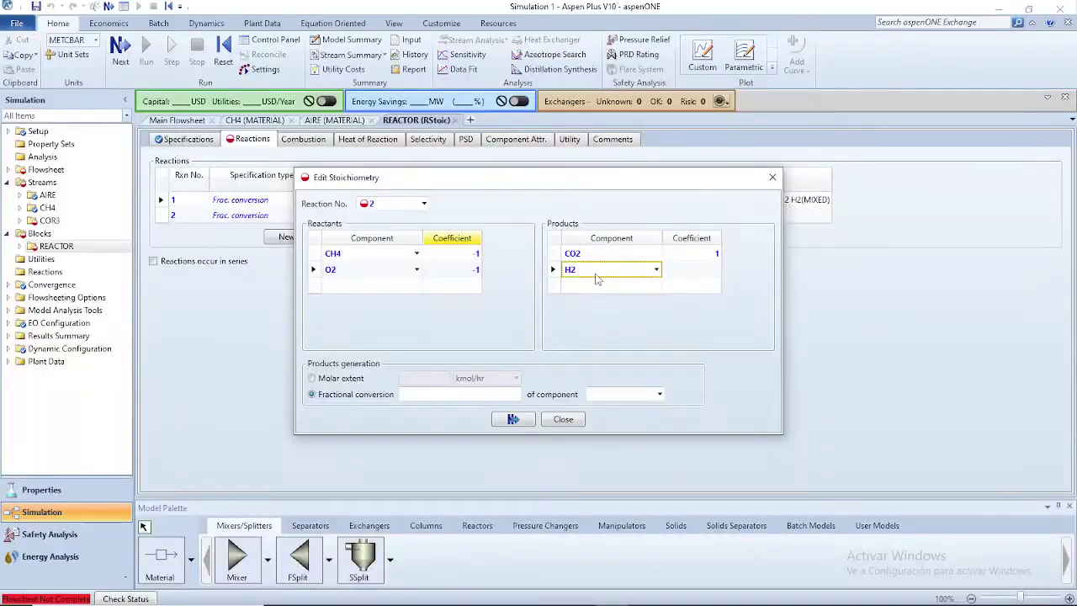
pyautogui.click(707, 269)
pyautogui.hotkey('alt', 'Tab')
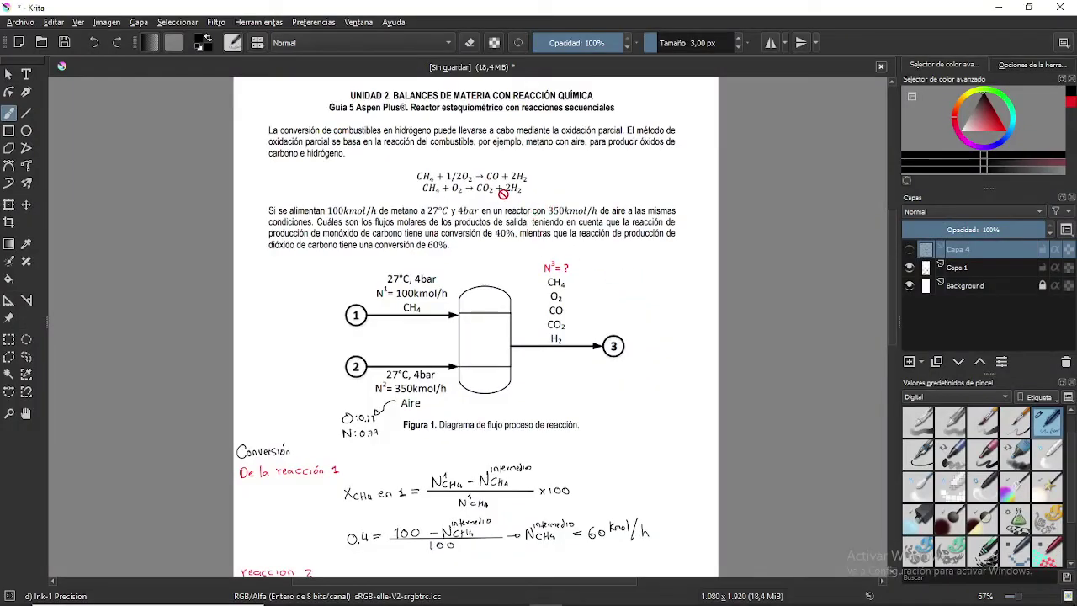
pyautogui.hotkey('alt', 'Tab')
pyautogui.write('2')
pyautogui.press('Return')
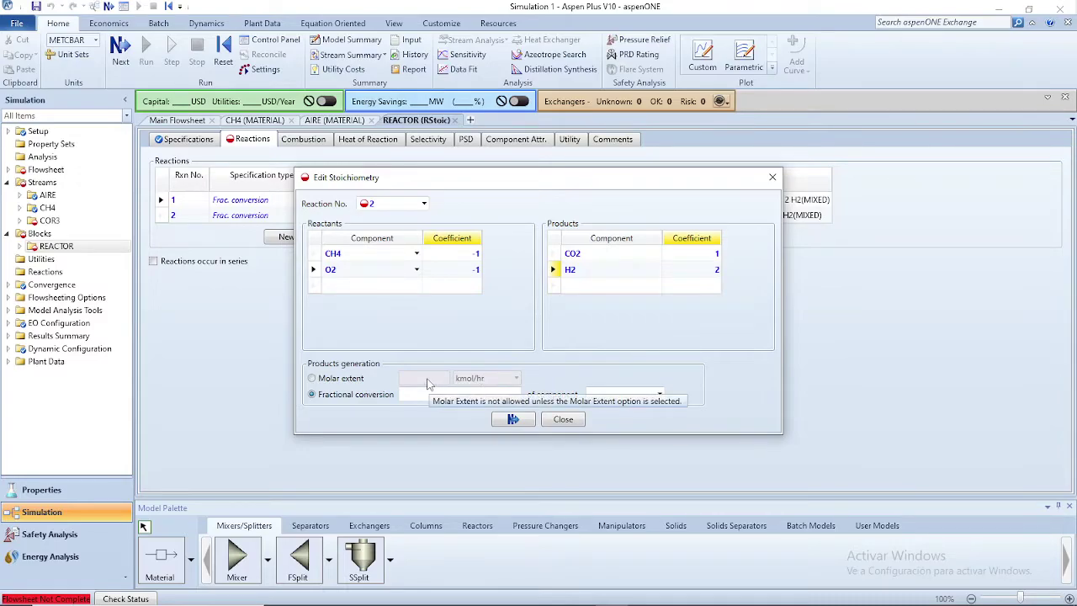
# Set reaction 2 to a fractional conversion of 0,6 of component CH4, finish its stoichiometry and make the reactions occur in series
pyautogui.click(480, 395)
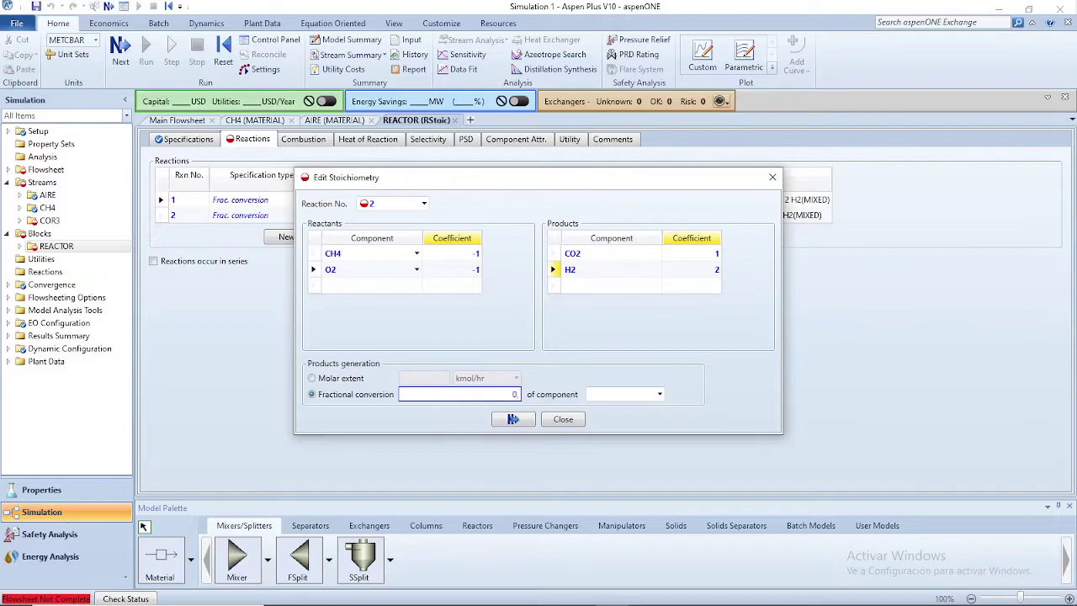
pyautogui.click(661, 396)
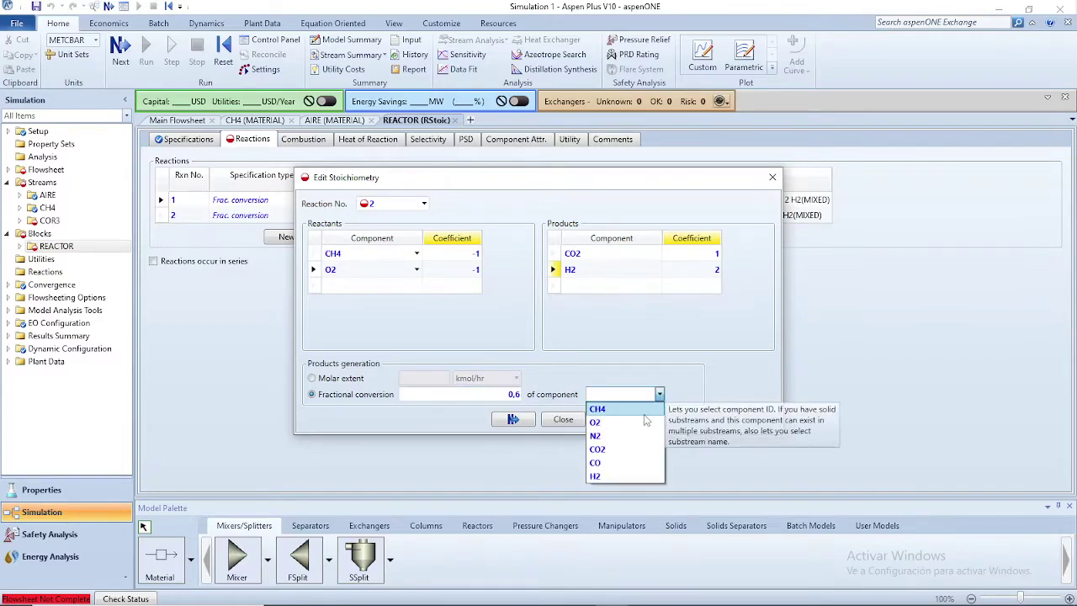
pyautogui.click(639, 407)
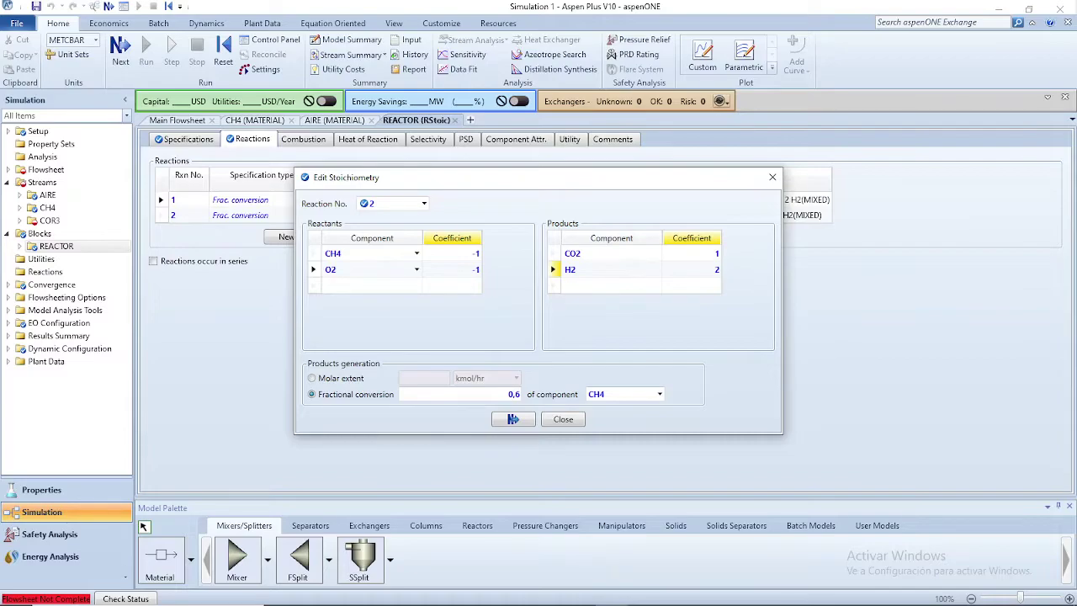
pyautogui.click(572, 420)
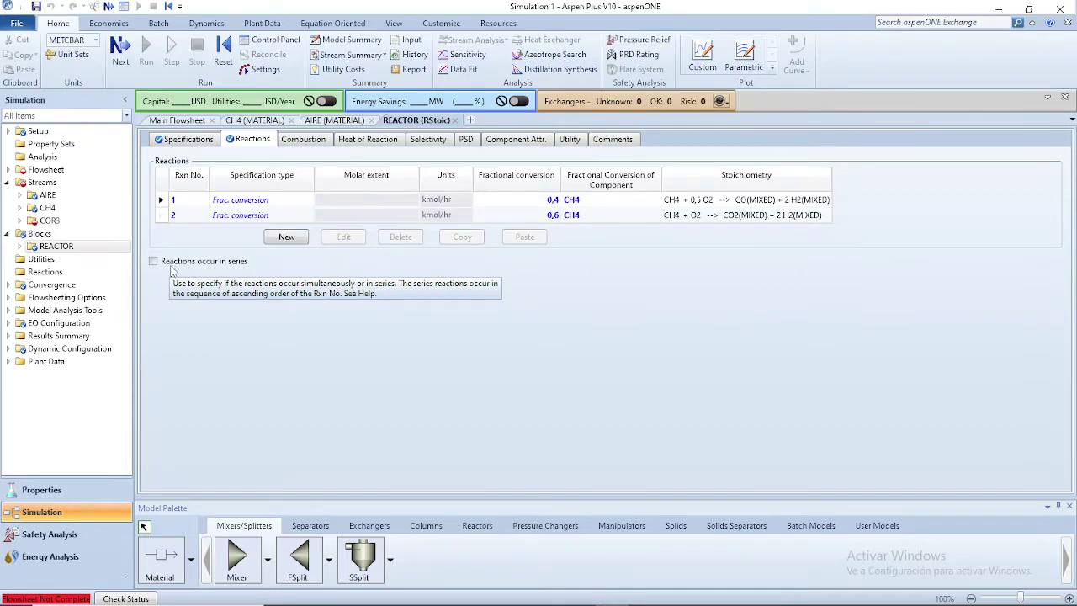
pyautogui.click(177, 264)
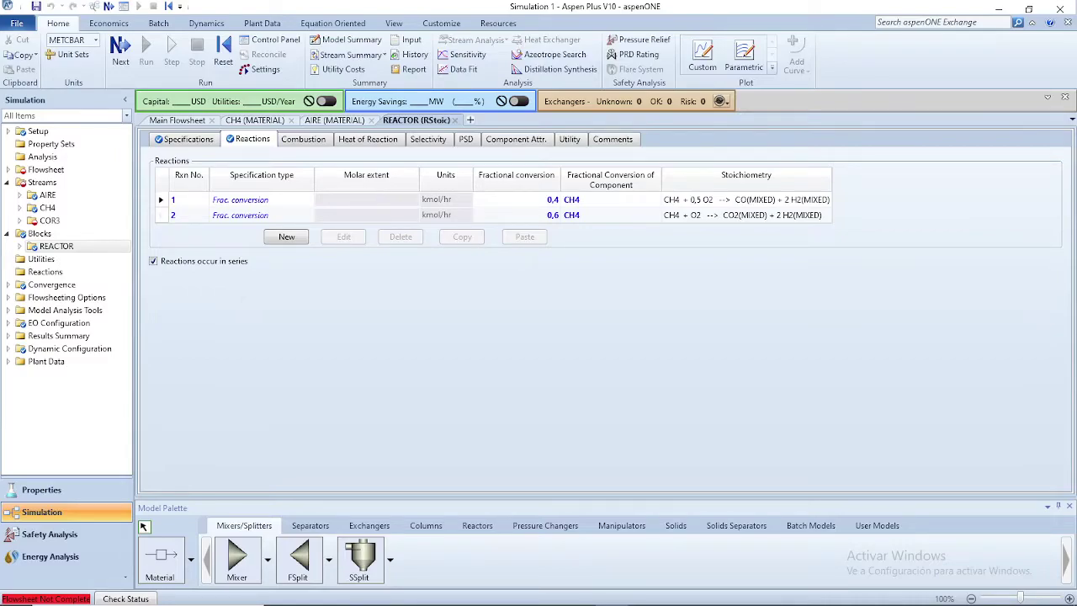
# Reconnect the source of stream COR3 to the product outlet of the REACTOR block on the main flowsheet
pyautogui.click(168, 120)
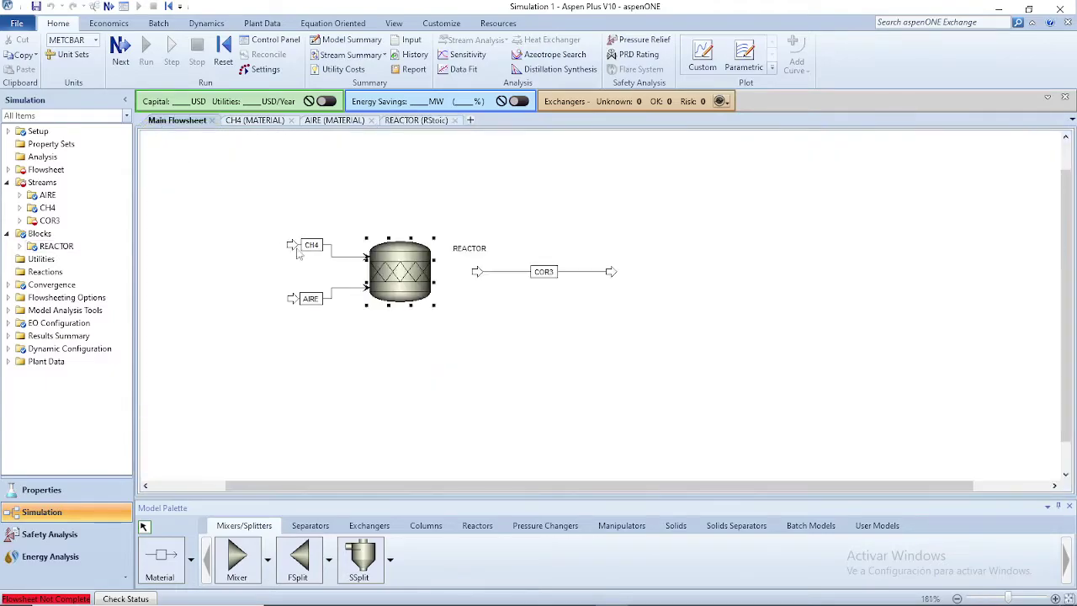
pyautogui.rightClick(521, 275)
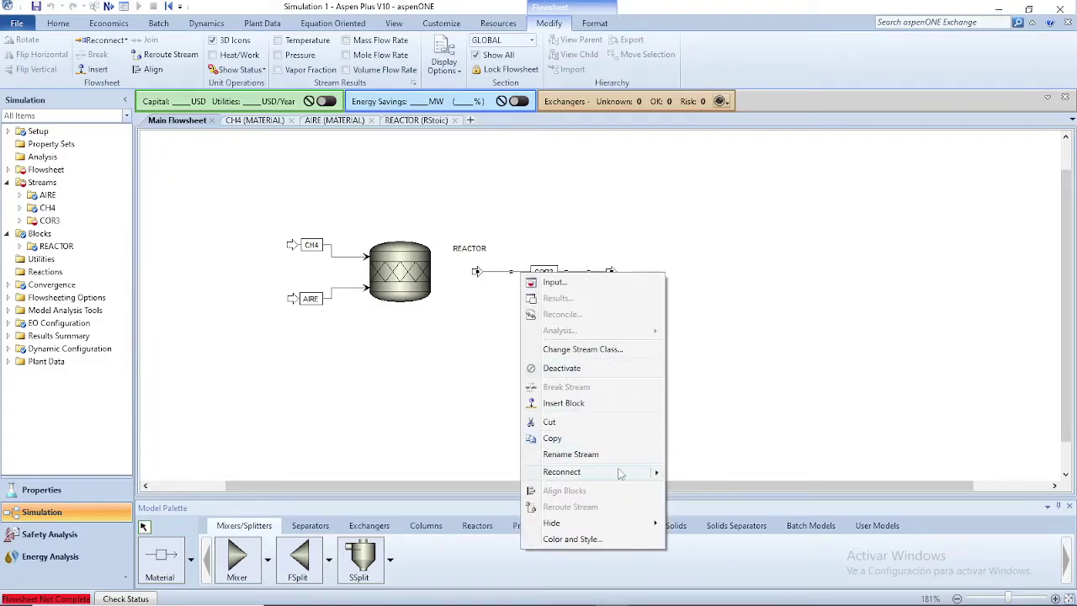
pyautogui.moveTo(615, 474)
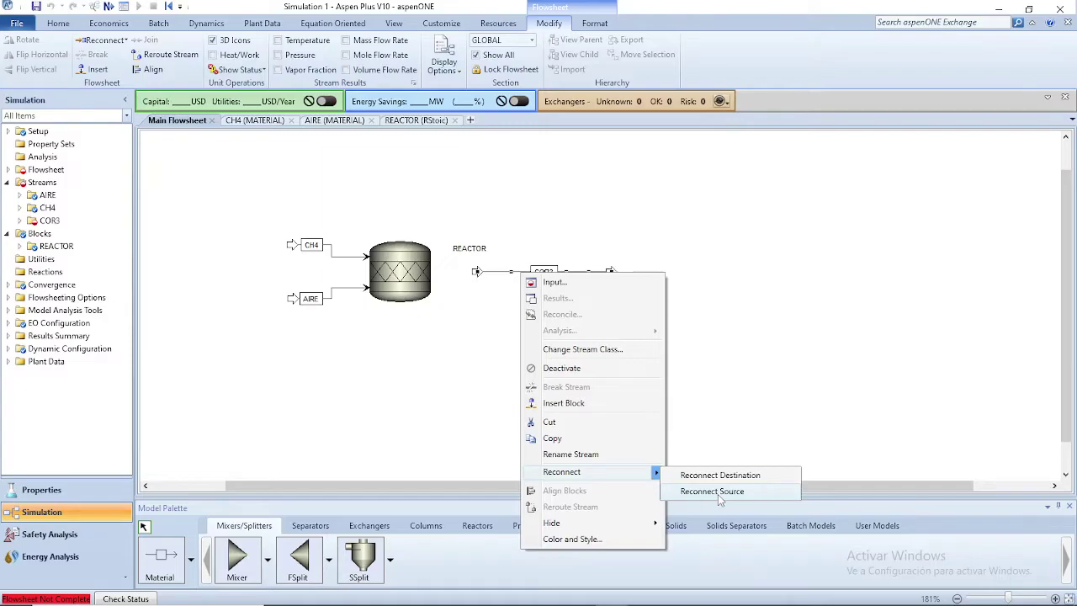
pyautogui.click(720, 497)
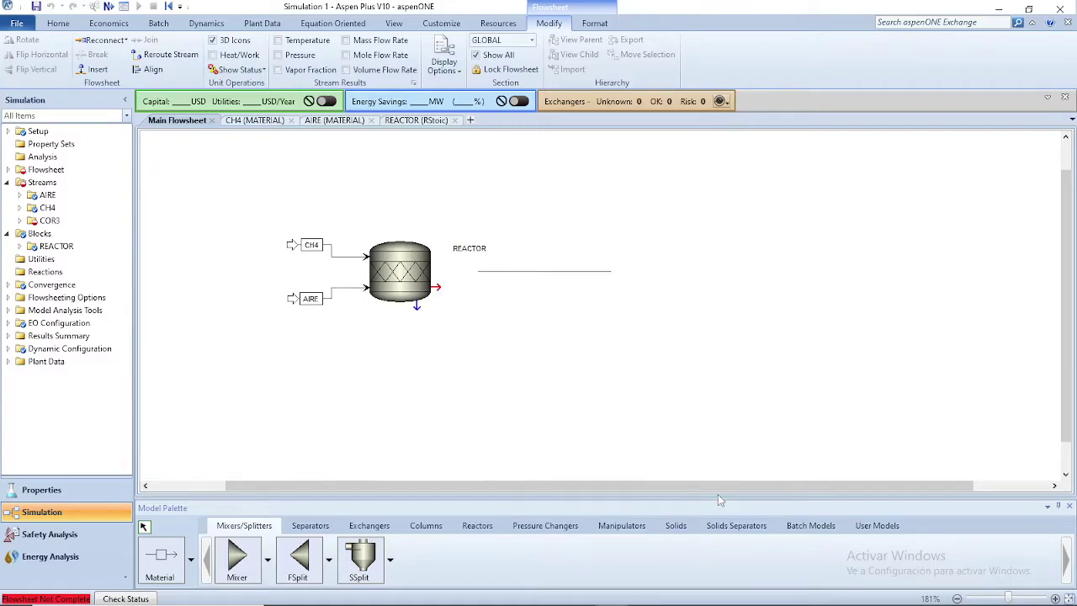
pyautogui.click(437, 287)
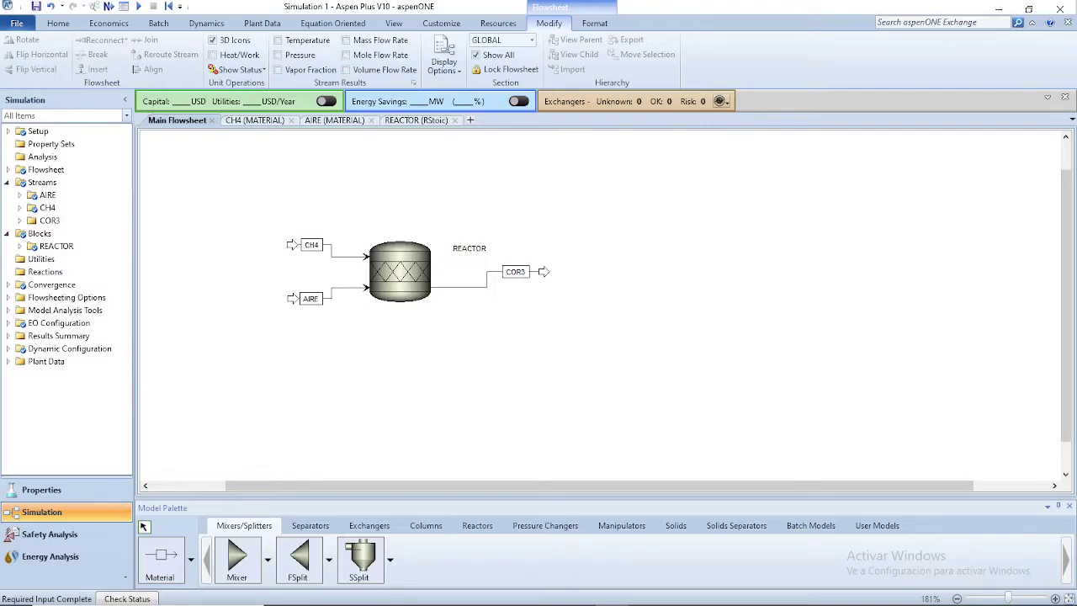
# Run the simulation and open the results of stream COR3
pyautogui.click(67, 27)
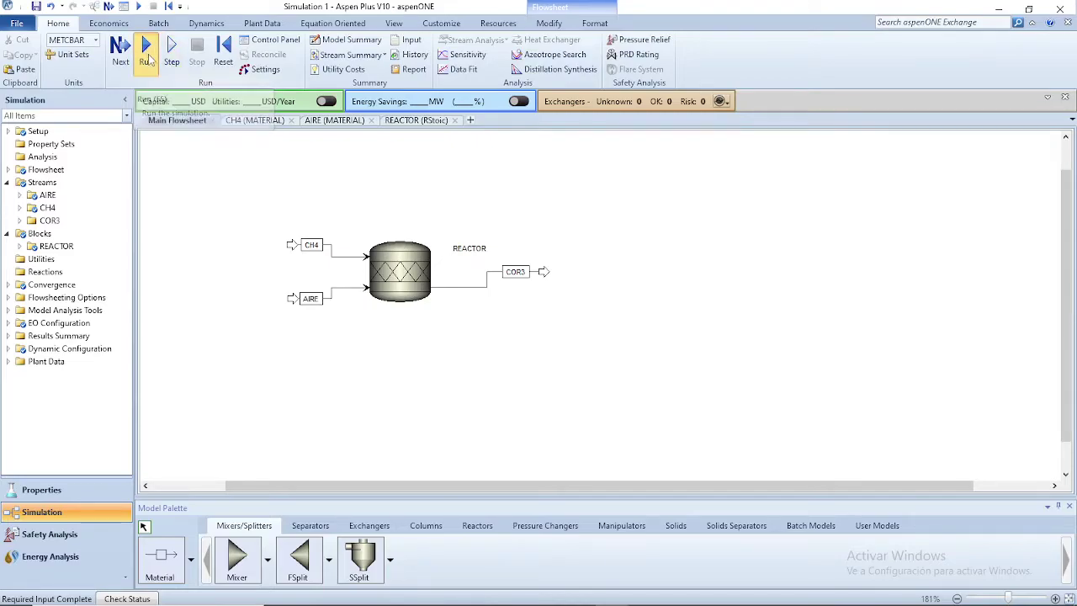
pyautogui.click(148, 62)
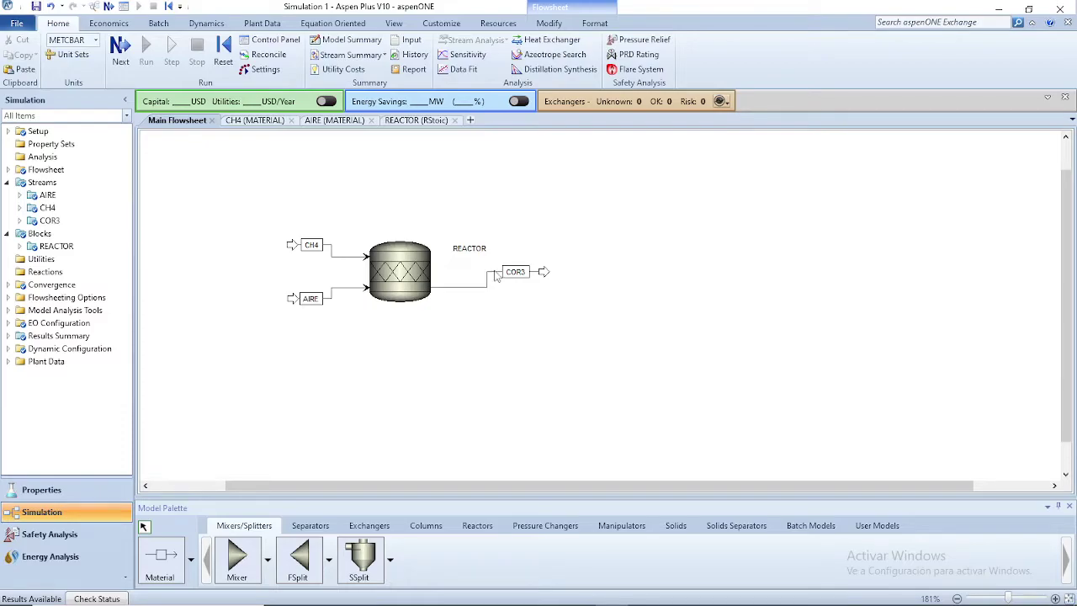
pyautogui.rightClick(497, 276)
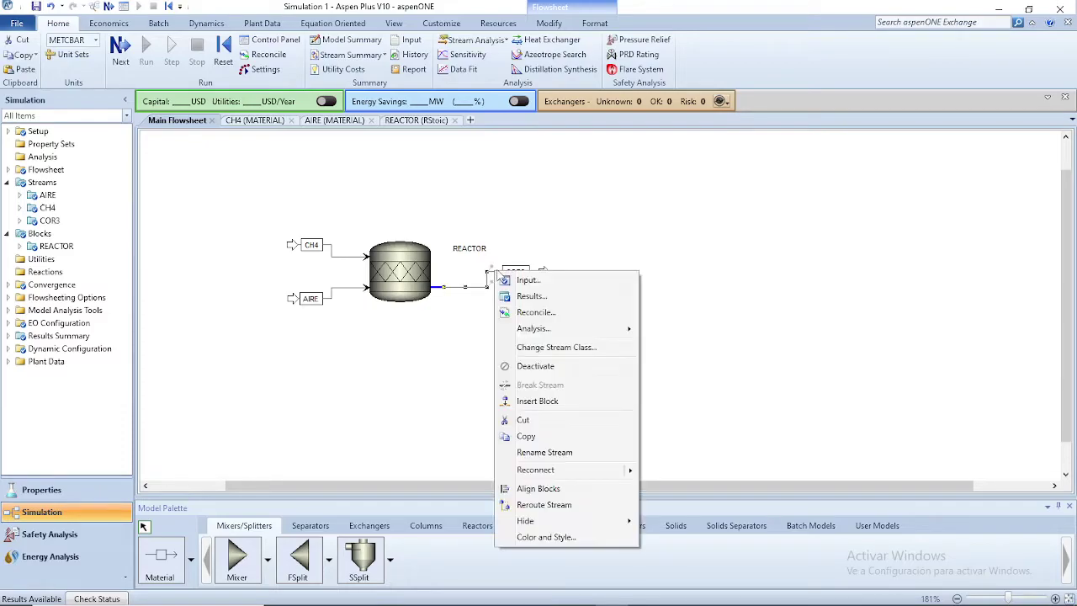
pyautogui.click(553, 300)
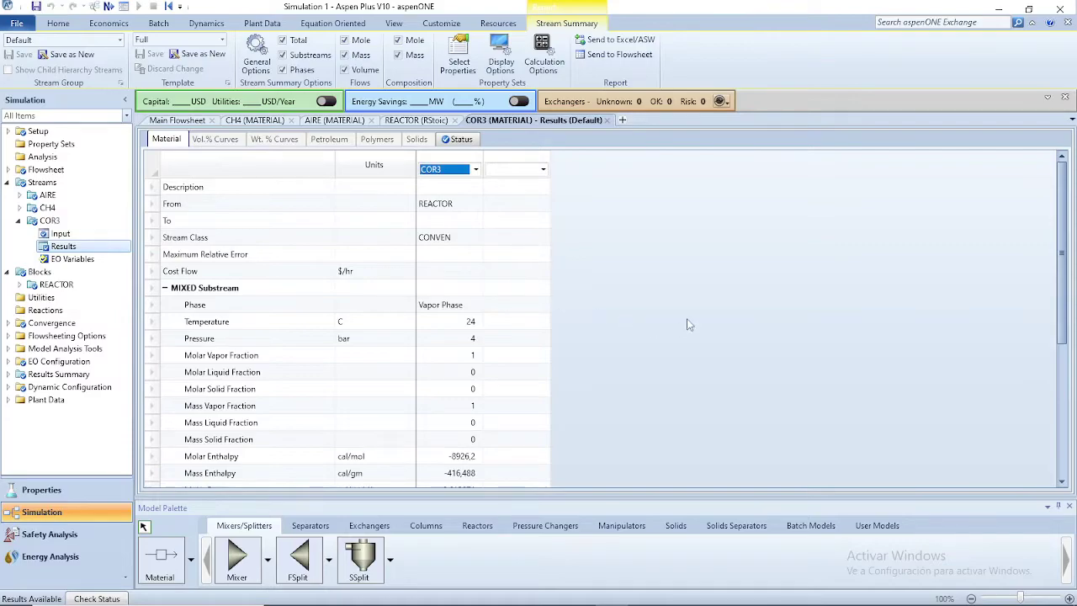
# Expand the mole flows in the COR3 stream results and examine the flow of each component
pyautogui.moveTo(1059, 206); pyautogui.dragTo(1058, 246)
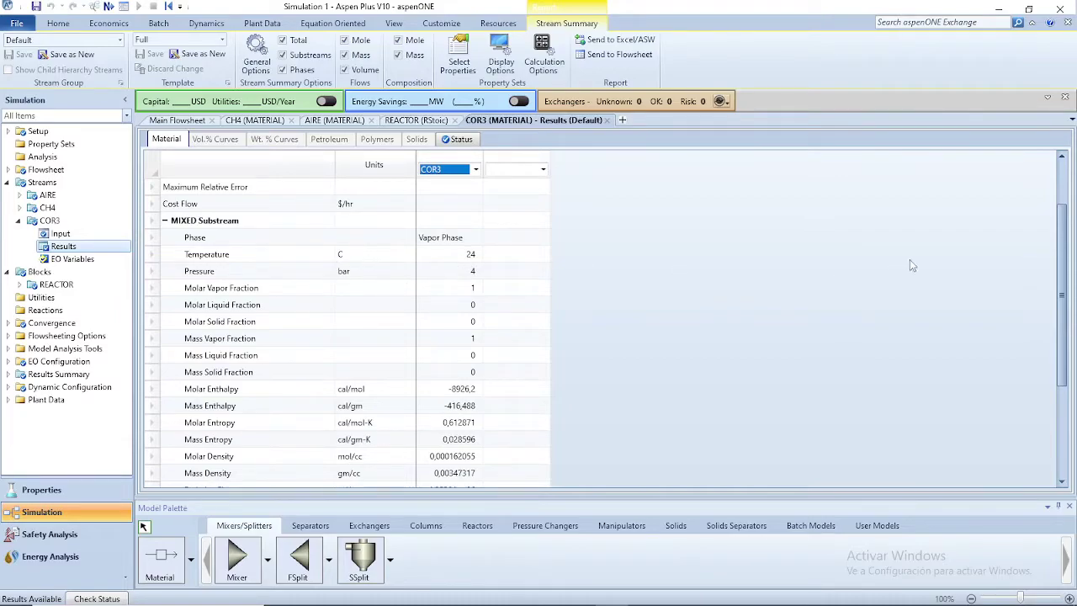
pyautogui.moveTo(1063, 261); pyautogui.dragTo(1048, 347)
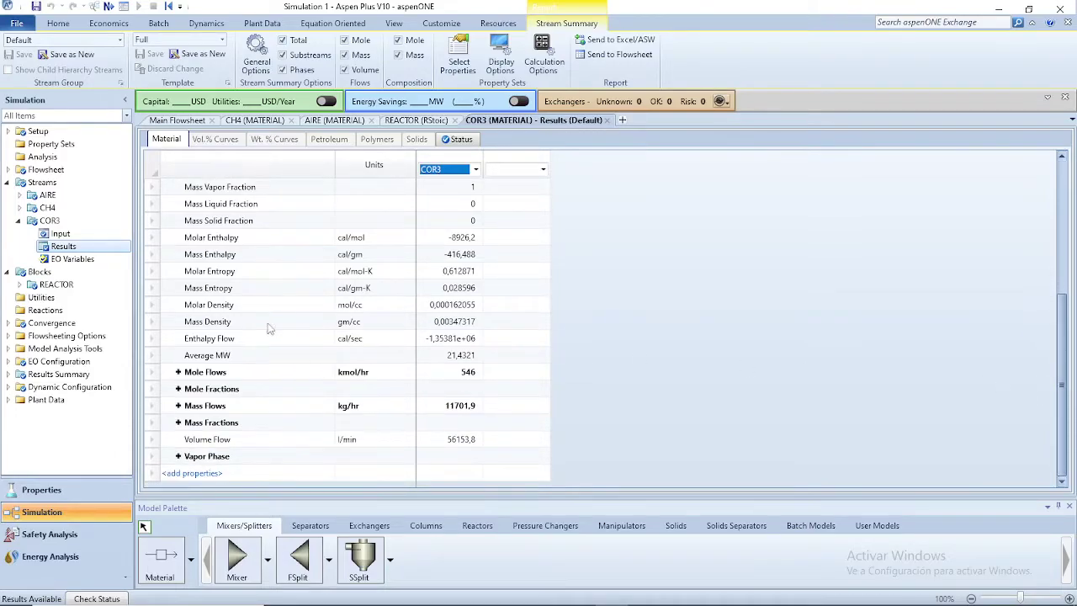
pyautogui.click(179, 372)
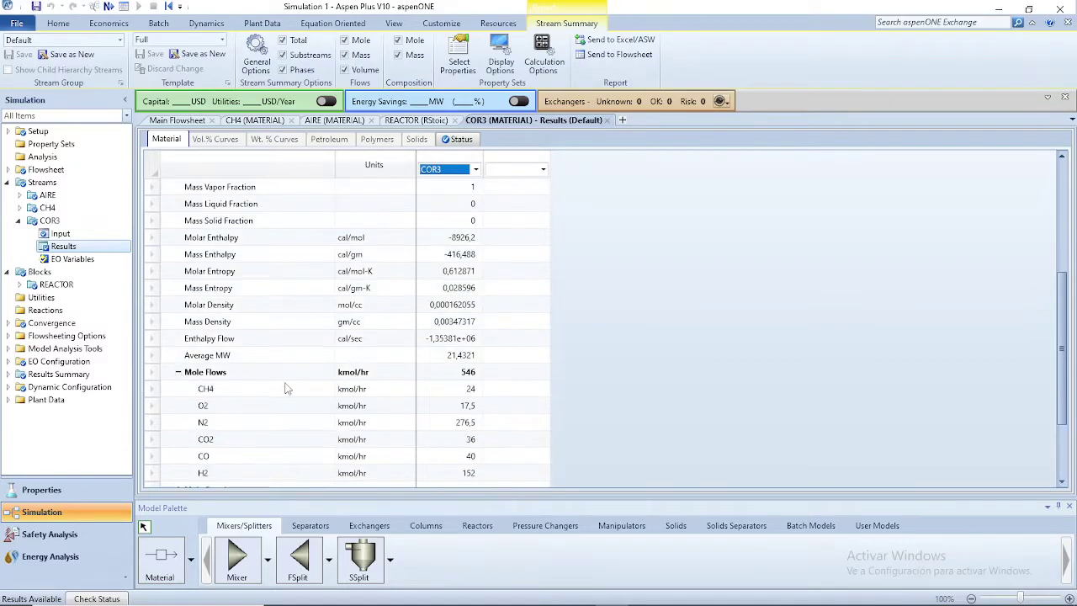
pyautogui.moveTo(1061, 311); pyautogui.dragTo(1061, 349)
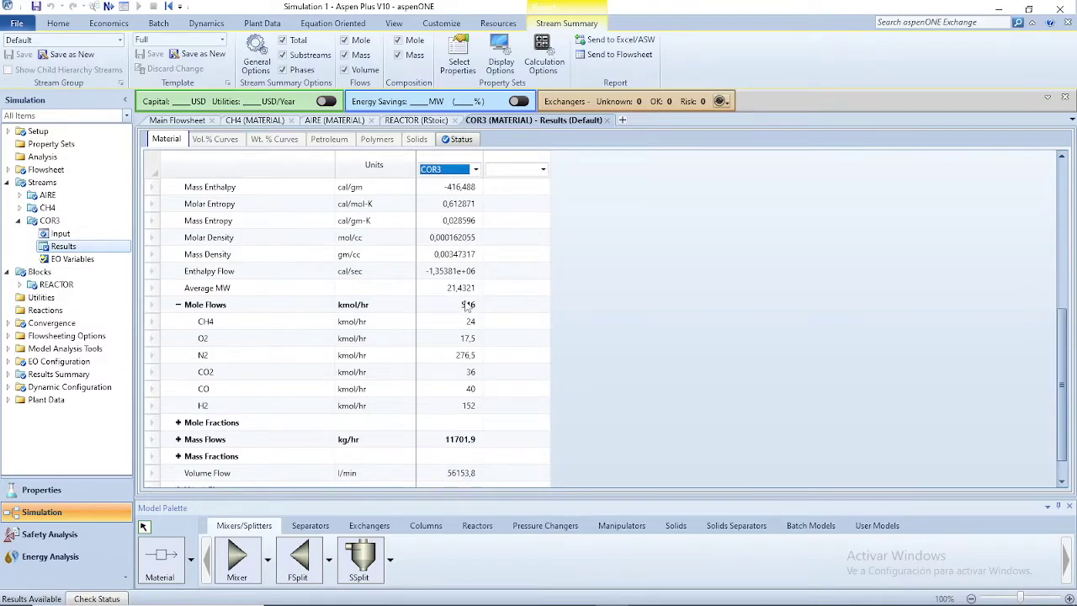
# Switch to the Krita notes and compare the handwritten CH4 and N2 outlet flows with the simulated mole flows
pyautogui.hotkey('alt', 'Tab')
pyautogui.scroll(-10, 589, 307)
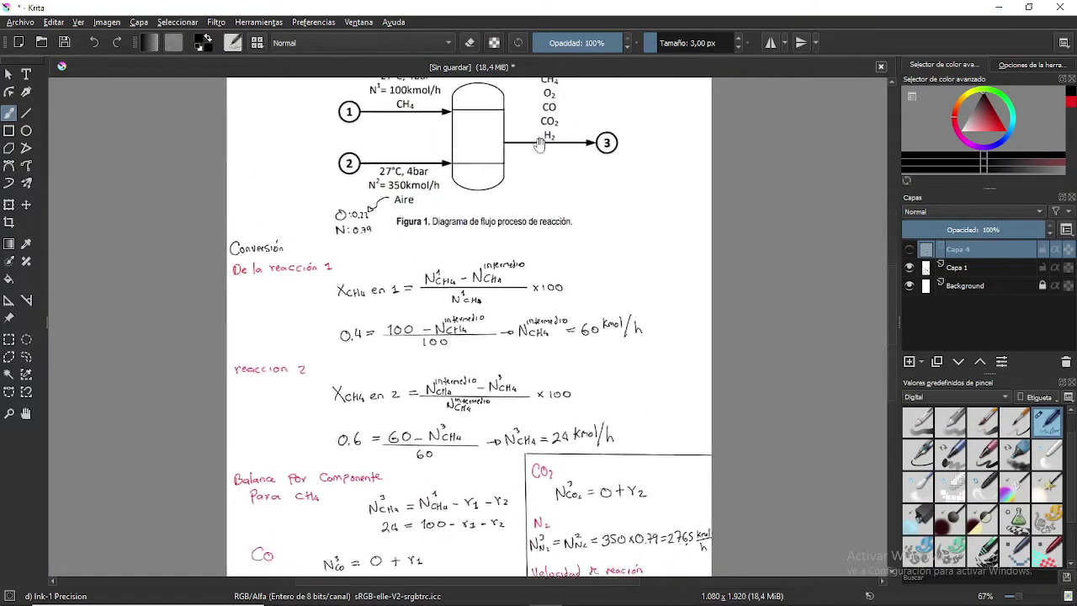
pyautogui.scroll(3, 557, 420)
pyautogui.scroll(-4, 547, 266)
pyautogui.scroll(5, 547, 266)
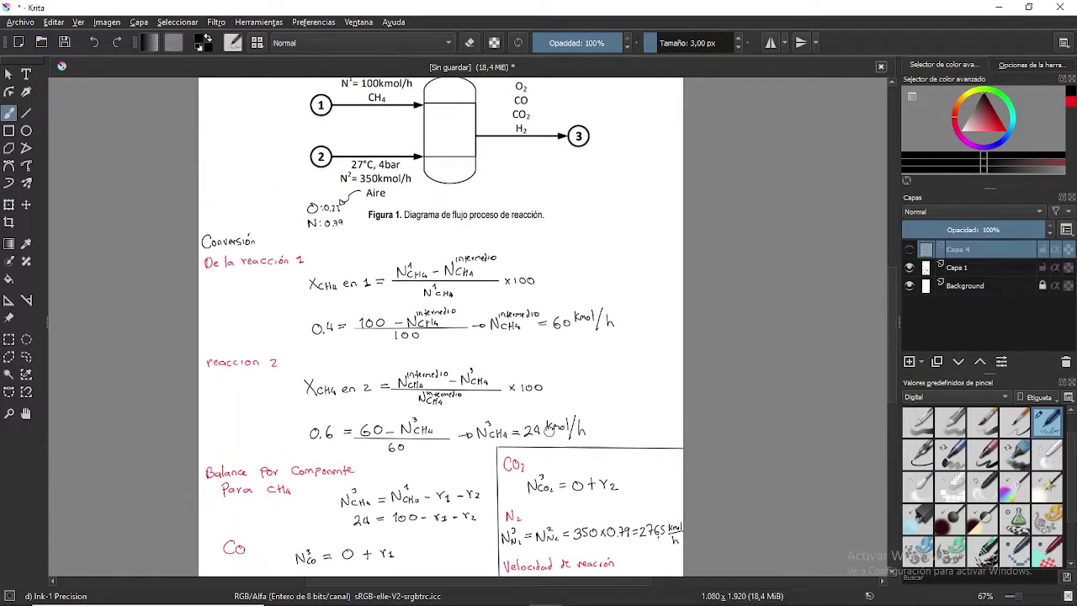
pyautogui.scroll(-5, 562, 245)
pyautogui.scroll(-1, 562, 245)
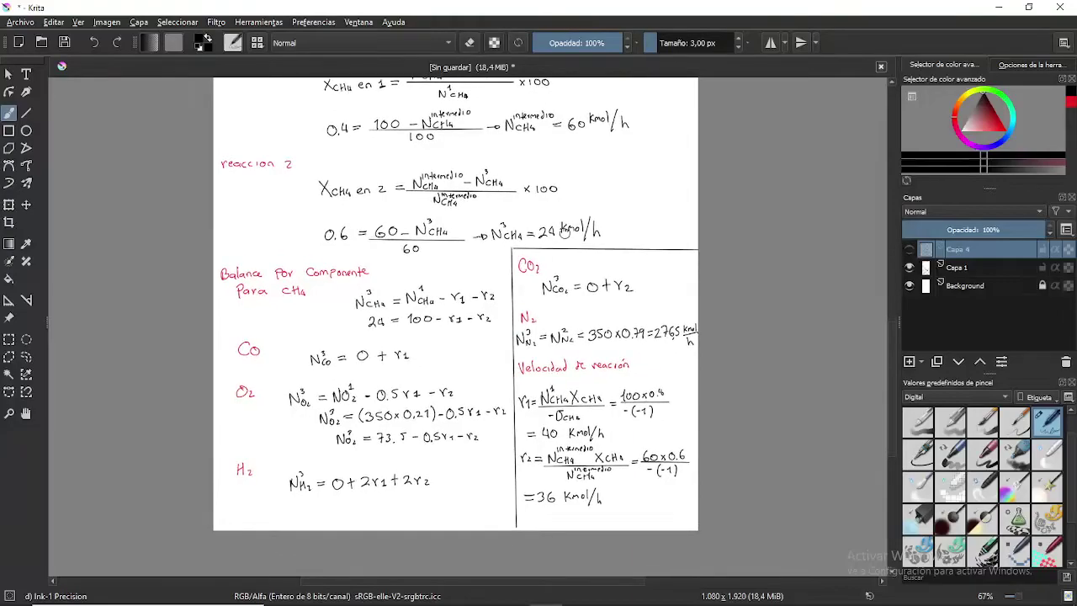
pyautogui.scroll(1, 573, 252)
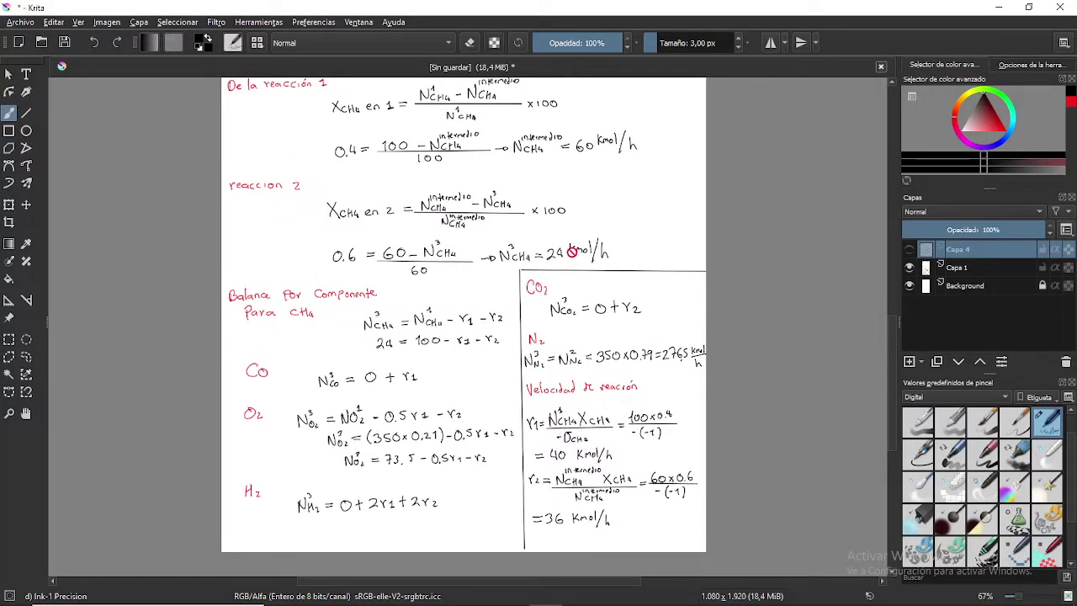
# Hide layer Capa 1 and show Capa 4 to check the handwritten CO, O2, H2 and CO2 outlet flows
pyautogui.click(909, 267)
pyautogui.click(909, 249)
pyautogui.scroll(5, 485, 389)
pyautogui.moveTo(475, 434); pyautogui.dragTo(469, 414)
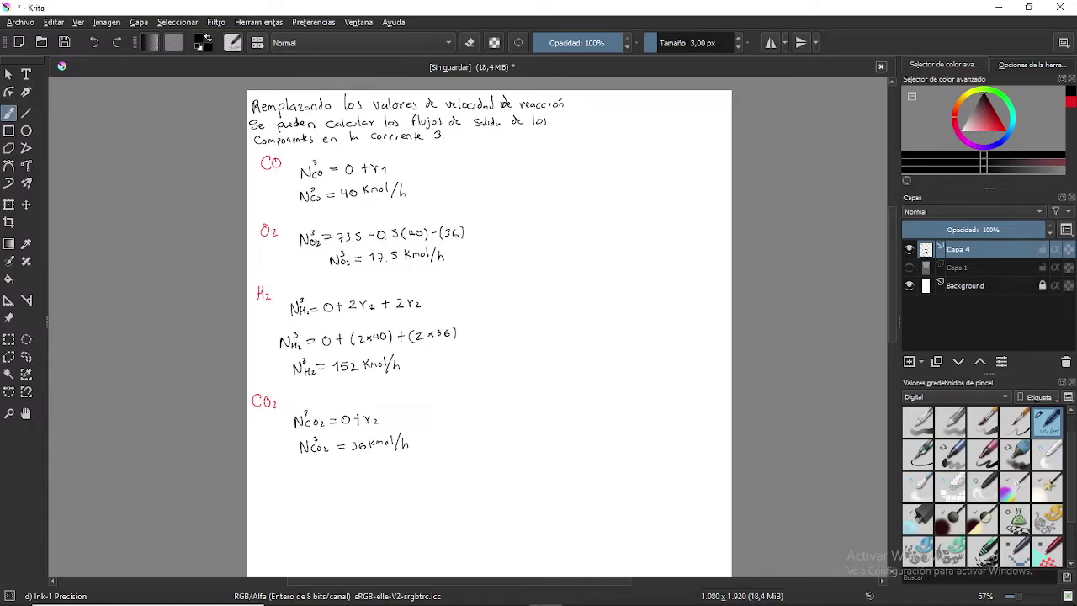
# Hide layer Capa 4, show Capa 1 again and review the handwritten component balances and reaction rates
pyautogui.click(909, 249)
pyautogui.click(909, 267)
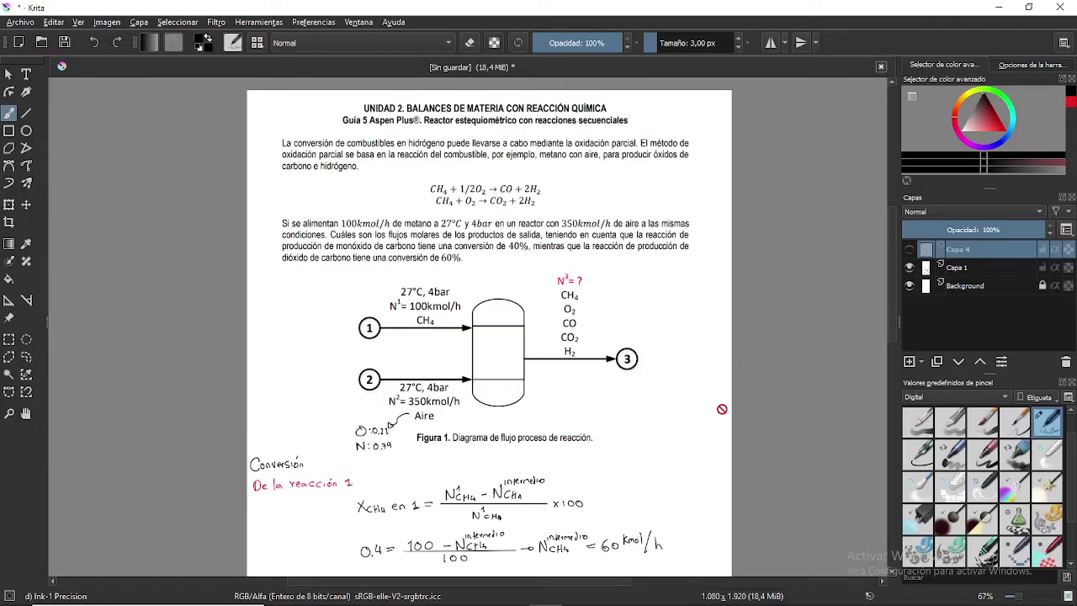
pyautogui.moveTo(695, 447); pyautogui.dragTo(641, 204)
pyautogui.moveTo(647, 336); pyautogui.dragTo(626, 217)
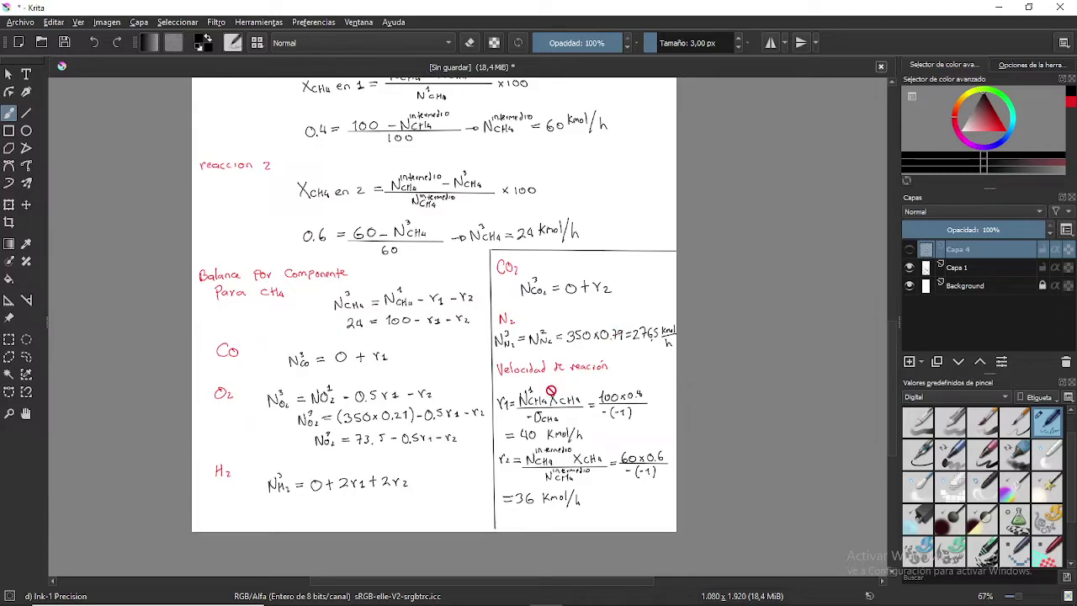
# Hide layer Capa 1, show Capa 4, and compare its handwritten outlet flows with the COR3 mole flows in Aspen Plus
pyautogui.scroll(-2, 525, 366)
pyautogui.scroll(2, 516, 318)
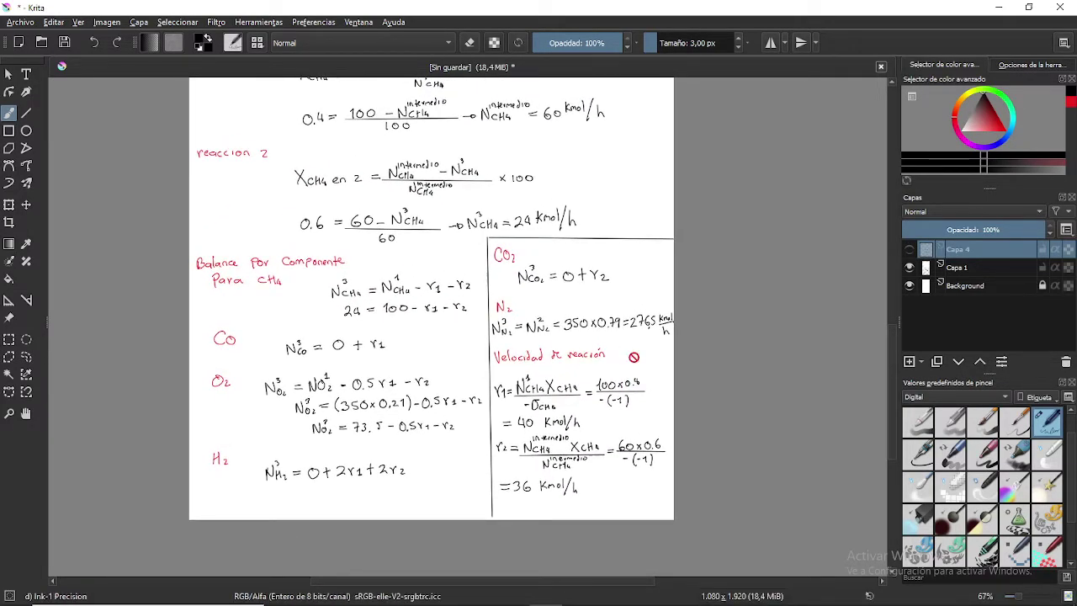
pyautogui.click(908, 267)
pyautogui.click(909, 250)
pyautogui.moveTo(466, 219); pyautogui.dragTo(523, 420)
pyautogui.moveTo(502, 340); pyautogui.dragTo(519, 458)
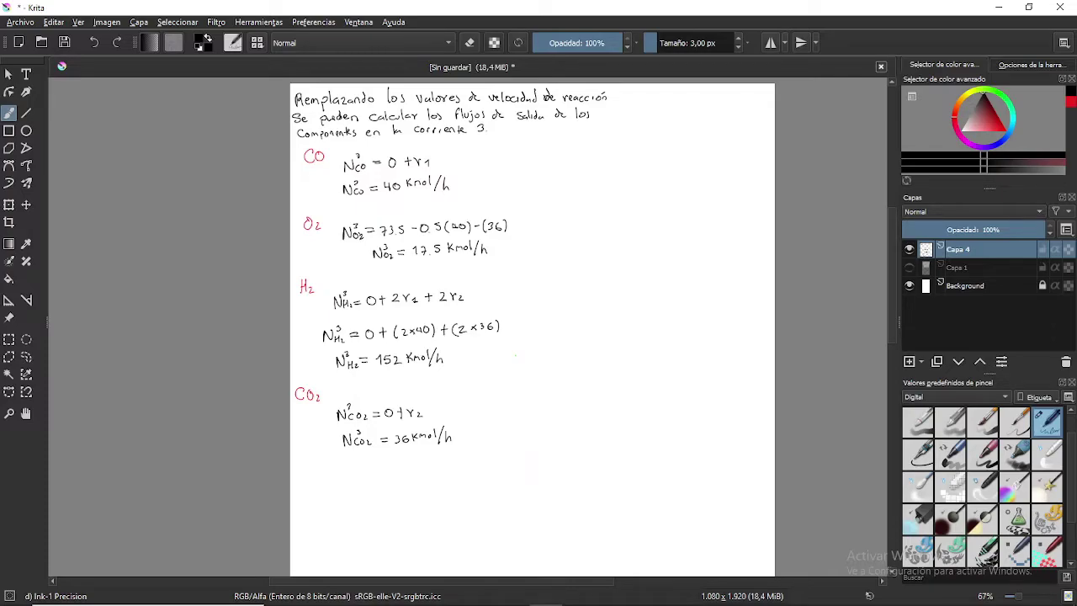
pyautogui.hotkey('alt', 'Tab')
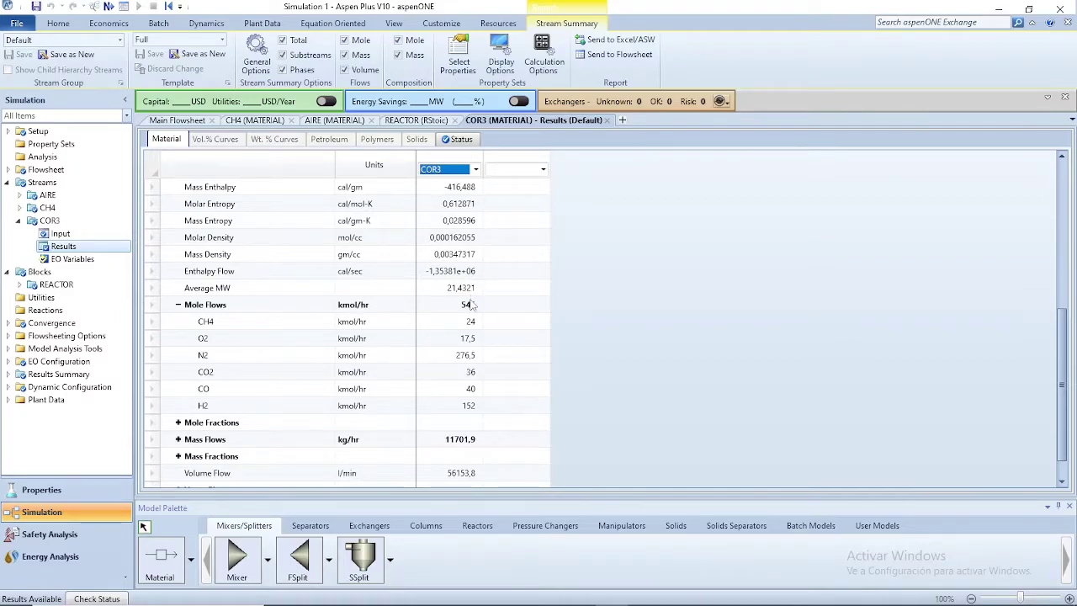
pyautogui.click(468, 308)
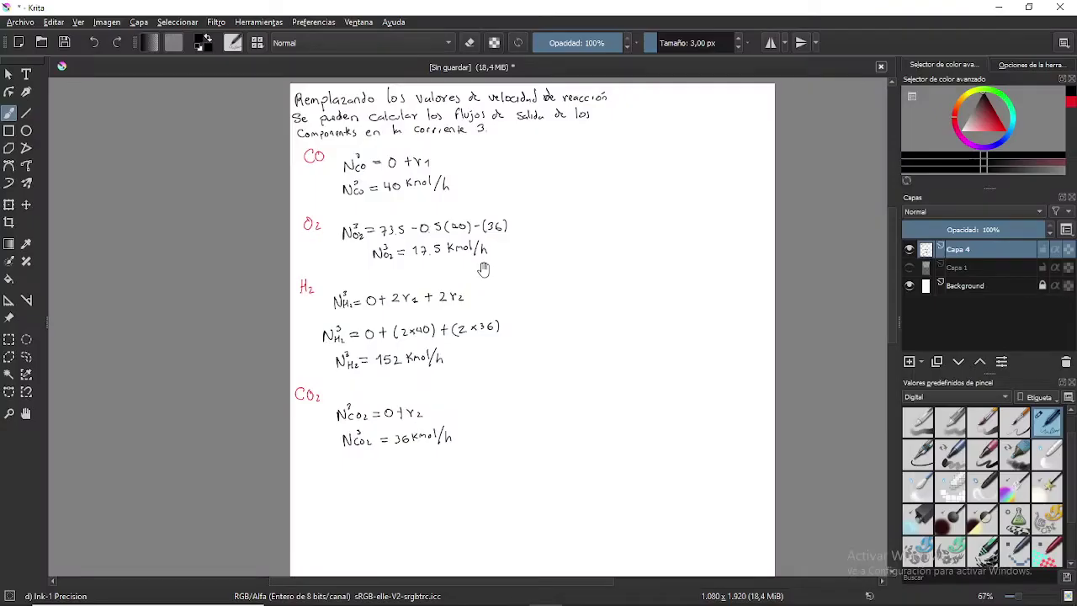
# Switch to the Krita notes, hide Capa 4, show Capa 1, and review the handwritten conversions and component balances
pyautogui.moveTo(484, 269); pyautogui.dragTo(477, 283)
pyautogui.click(909, 249)
pyautogui.click(909, 267)
pyautogui.moveTo(659, 177); pyautogui.dragTo(625, 98)
pyautogui.scroll(-5, 625, 99)
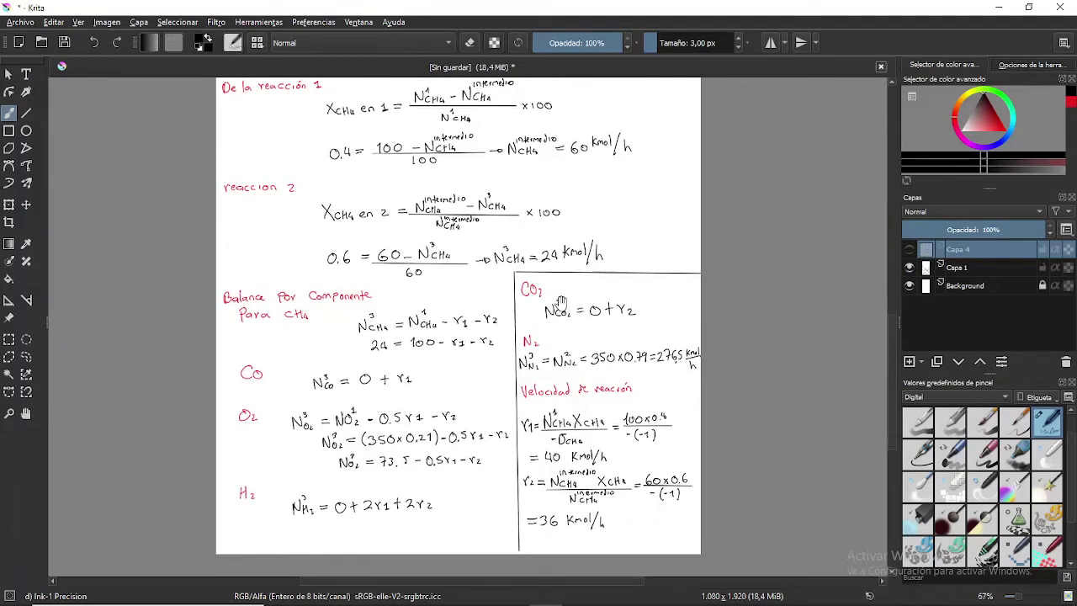
pyautogui.moveTo(559, 272); pyautogui.dragTo(525, 321)
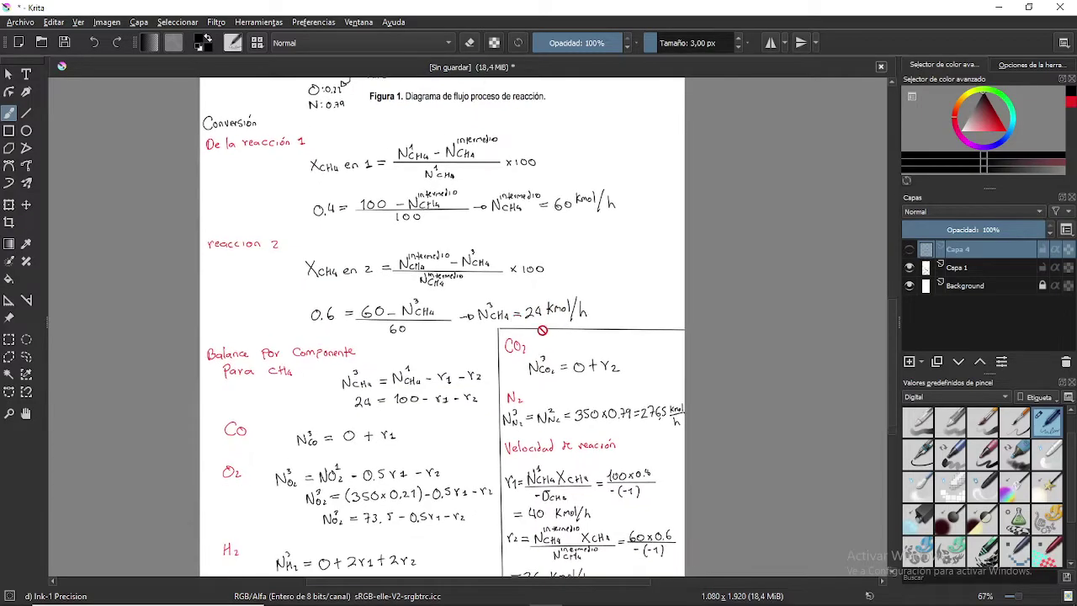
# Switch to Aspen Plus and check the CH4, CO2 and CO mole flows in the COR3 results
pyautogui.hotkey('alt', 'Tab')
pyautogui.click(472, 322)
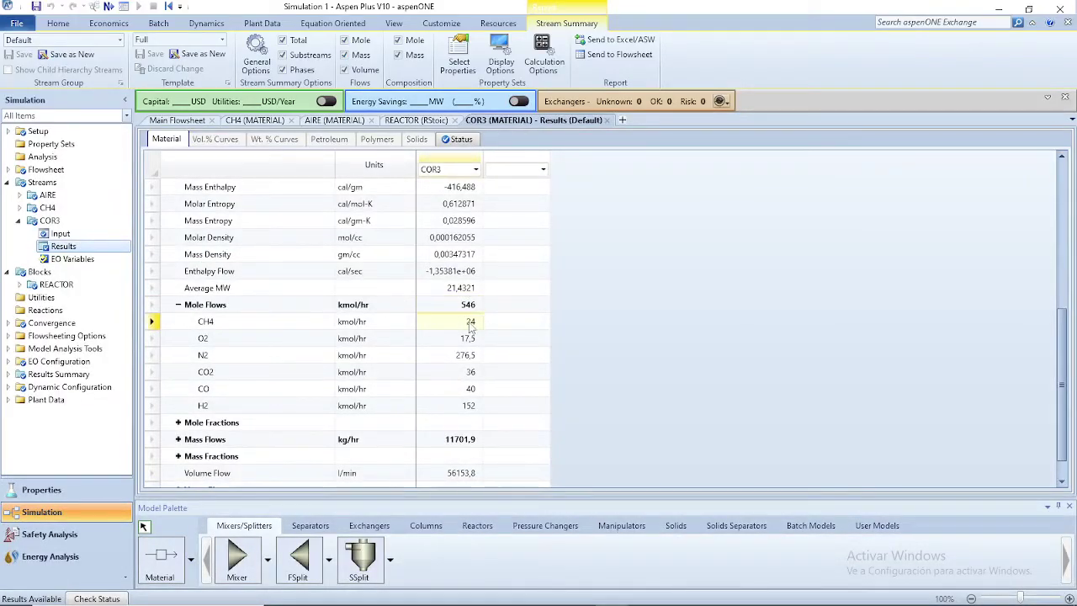
pyautogui.click(470, 371)
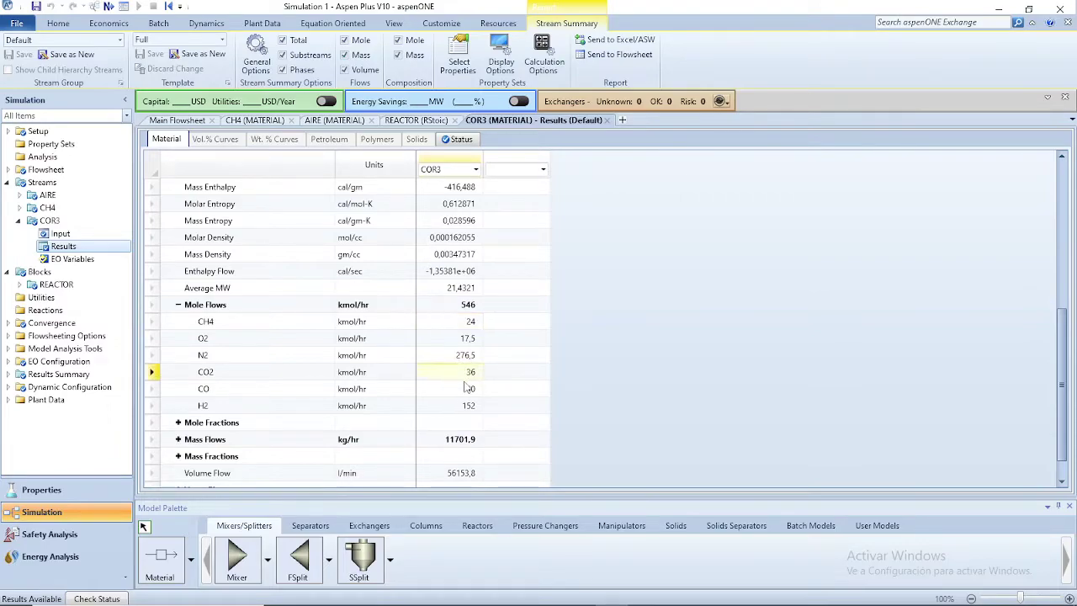
pyautogui.click(467, 391)
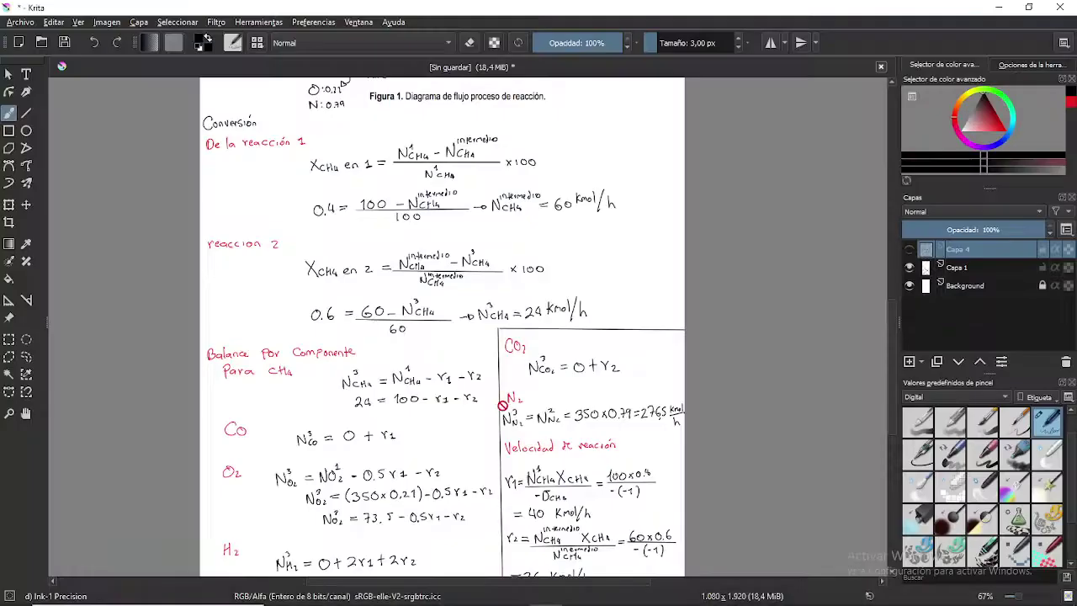
# Return to Krita, hide layer Capa 1, and show Capa 4 to check the handwritten outlet flow calculations
pyautogui.scroll(-3, 504, 407)
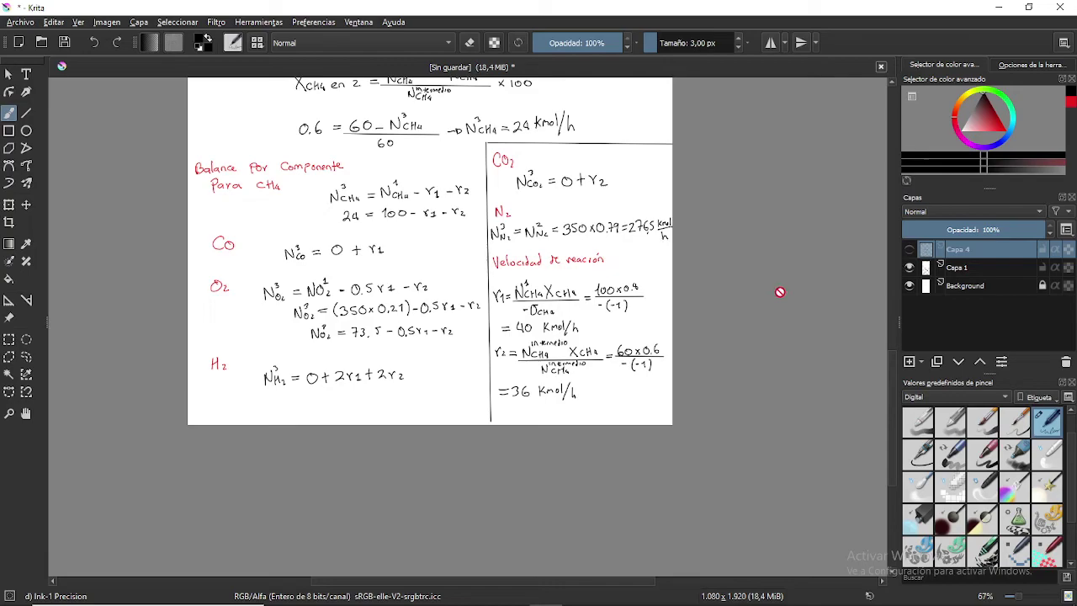
pyautogui.click(909, 267)
pyautogui.click(909, 249)
pyautogui.moveTo(478, 185); pyautogui.dragTo(426, 370)
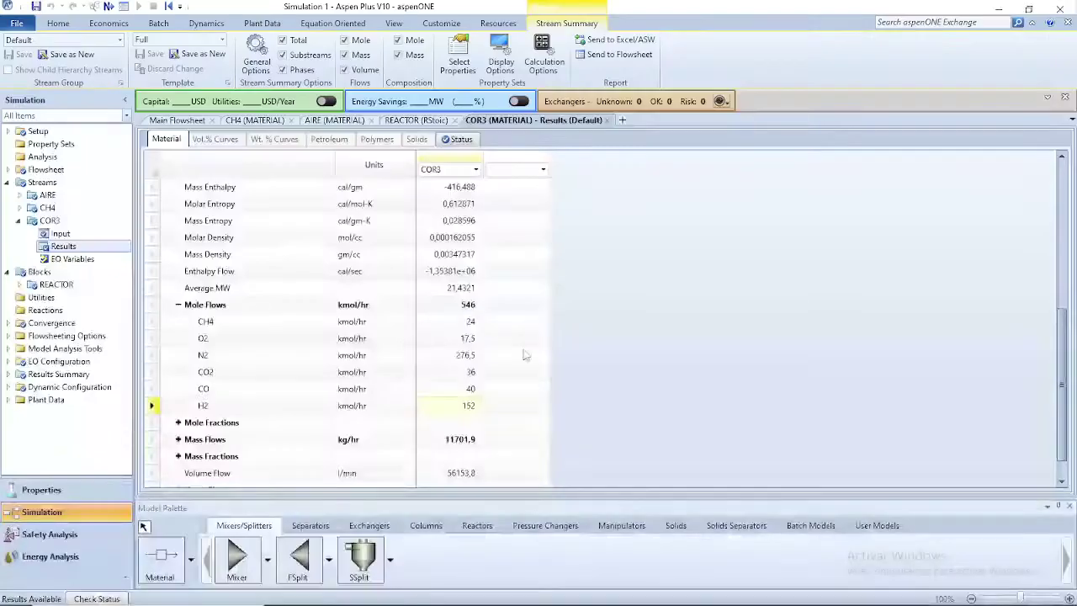
# Switch to Aspen Plus and check the H2 mole flow in the COR3 stream results
pyautogui.click(528, 390)
pyautogui.click(502, 407)
pyautogui.click(469, 407)
# Expand the mole fractions in the COR3 stream results and examine the fraction of each component
pyautogui.scroll(-1, 452, 394)
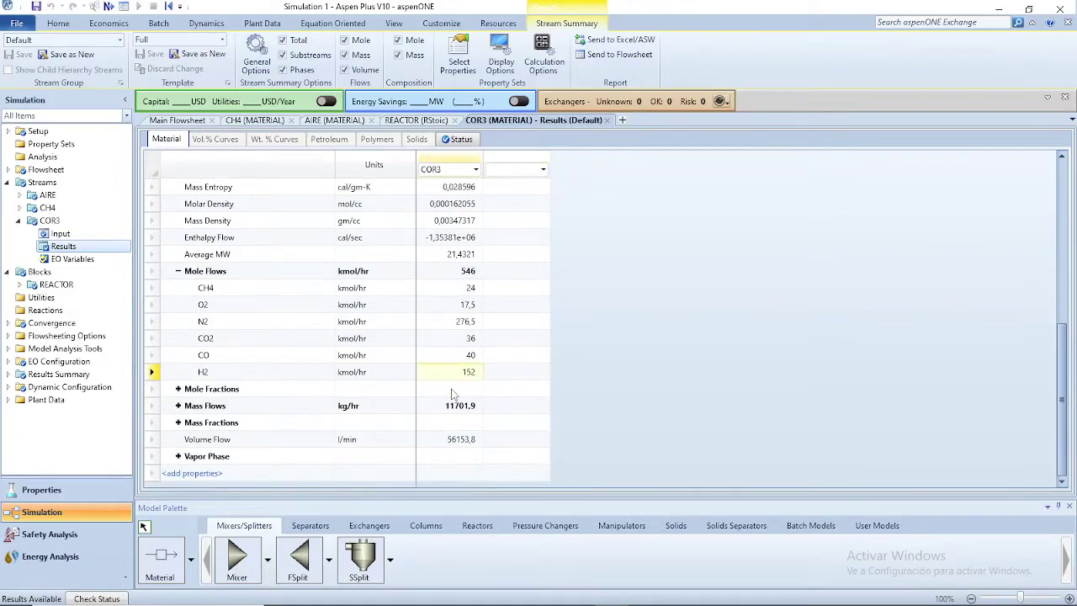
pyautogui.click(179, 388)
pyautogui.scroll(-1, 261, 400)
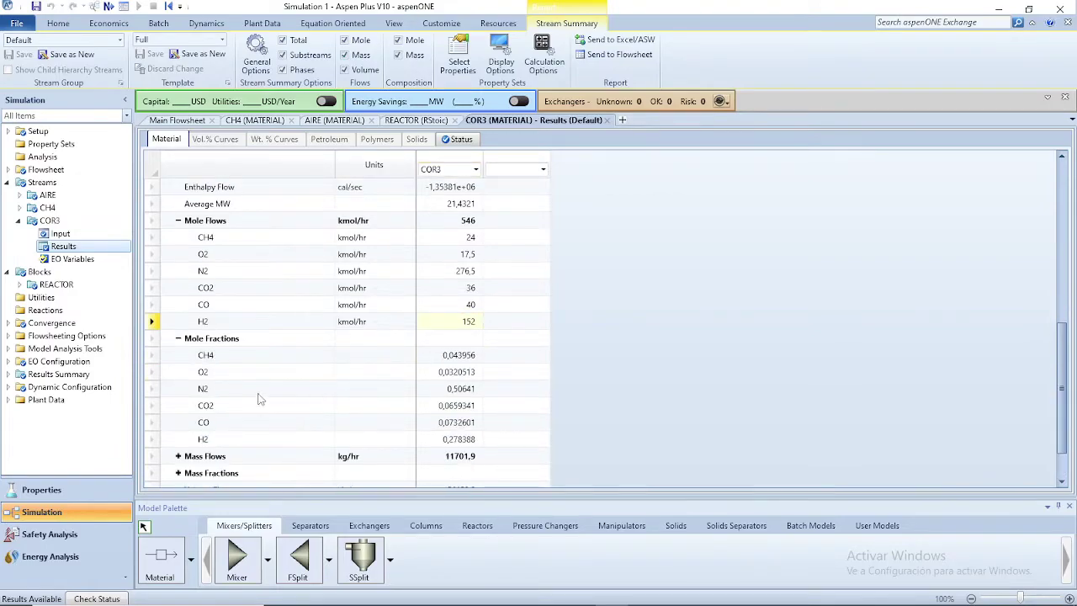
pyautogui.scroll(-1, 261, 399)
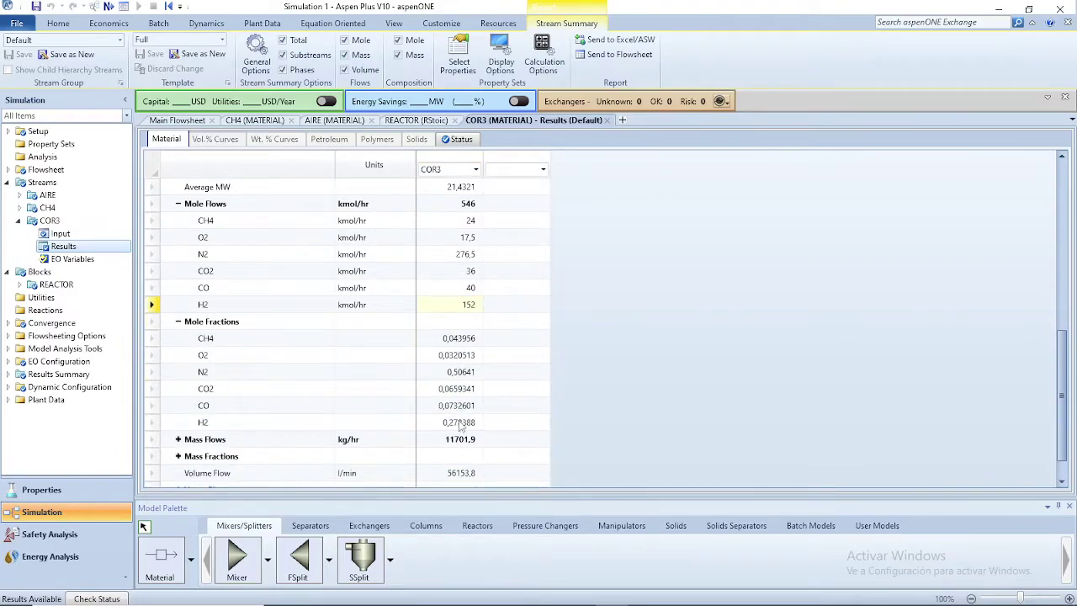
# Switch to Krita, hide Capa 4, show Capa 1, review the balances and process diagram, and turn Capa 4 back on
pyautogui.hotkey('alt', 'Tab')
pyautogui.moveTo(554, 295); pyautogui.dragTo(562, 442)
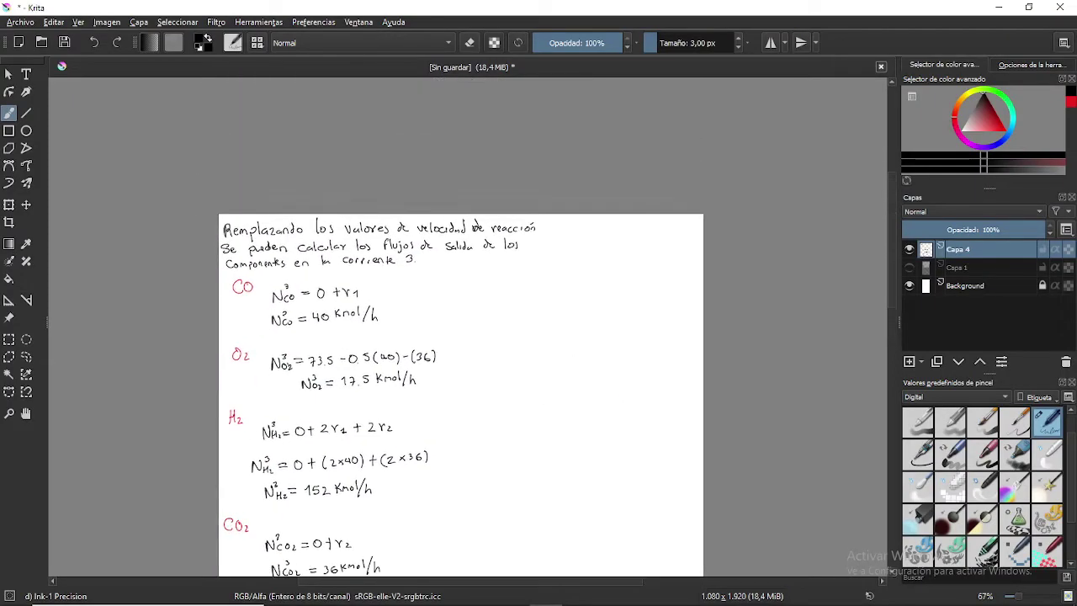
pyautogui.click(909, 249)
pyautogui.click(909, 267)
pyautogui.scroll(-10, 555, 295)
pyautogui.moveTo(585, 193); pyautogui.dragTo(556, 168)
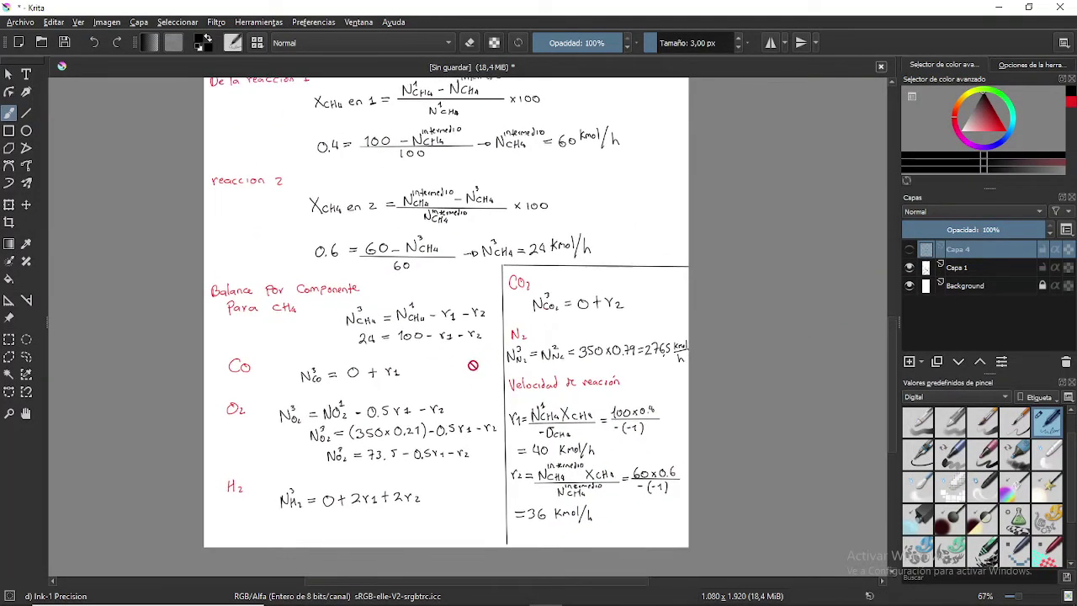
pyautogui.scroll(5, 437, 413)
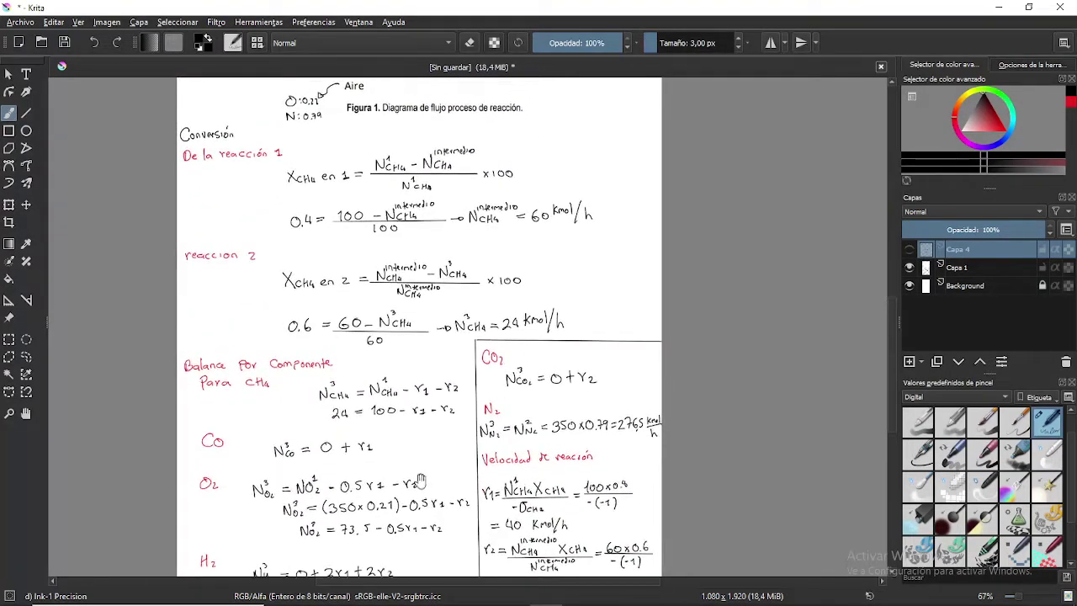
pyautogui.scroll(1, 368, 423)
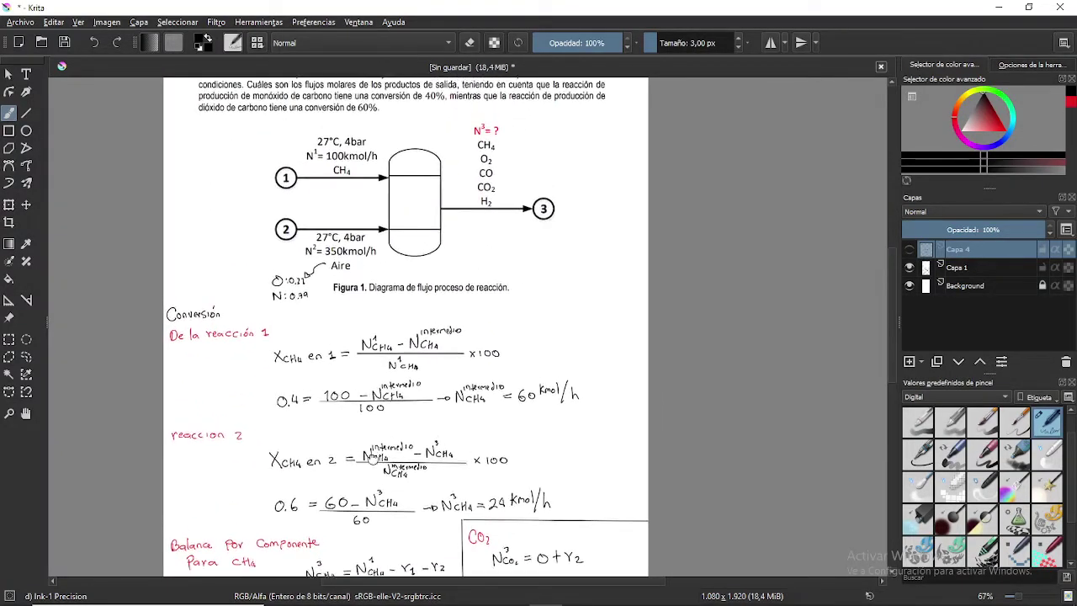
pyautogui.click(909, 250)
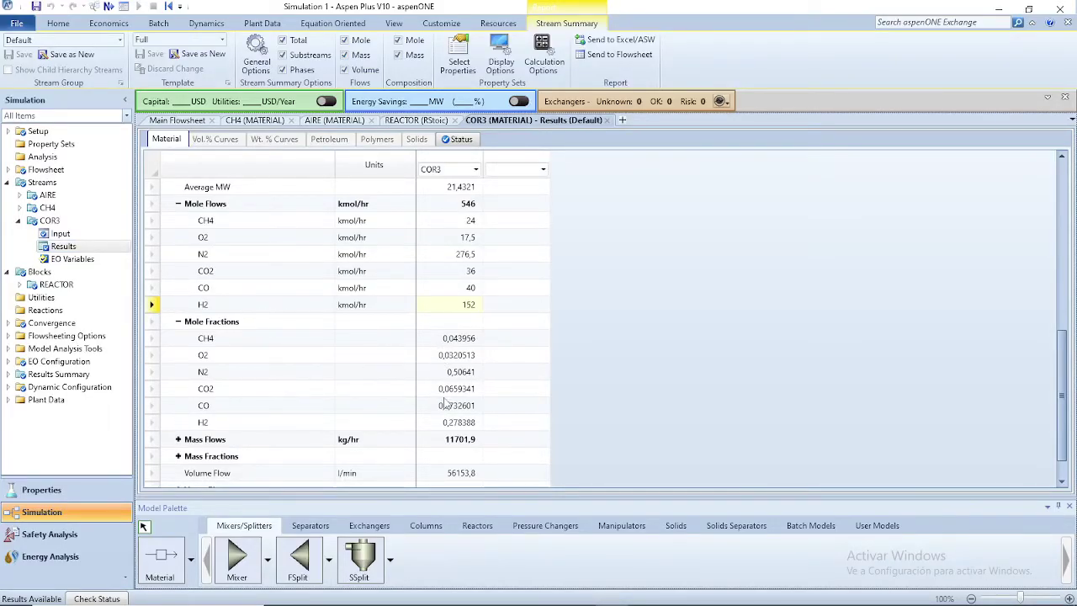
# Collapse the COR3 mole fractions in Aspen Plus, return to the main flowsheet, and clear the stream selection
pyautogui.click(178, 322)
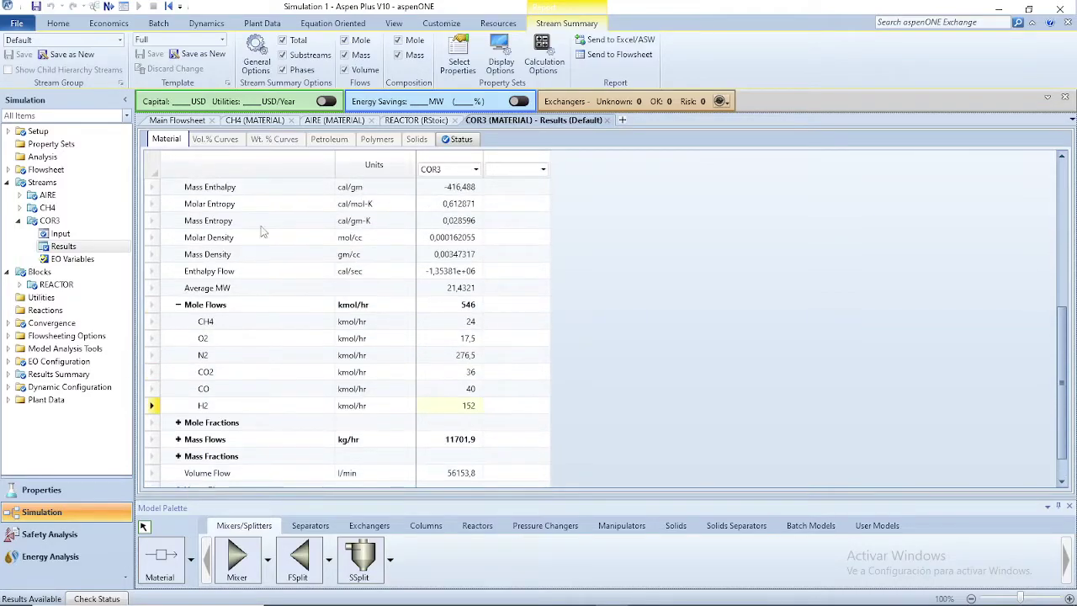
pyautogui.click(177, 120)
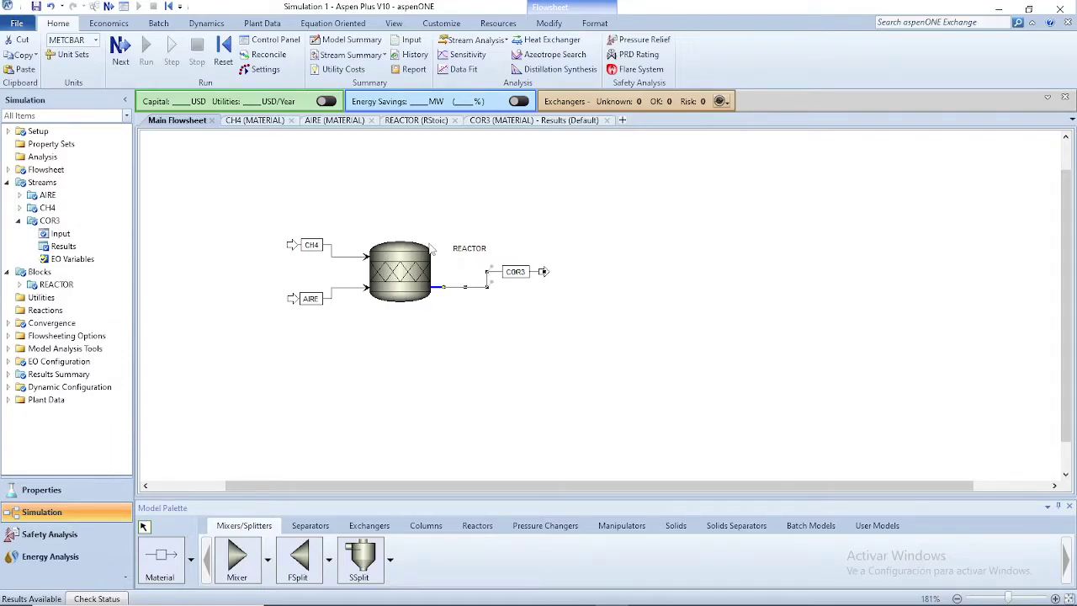
pyautogui.click(485, 357)
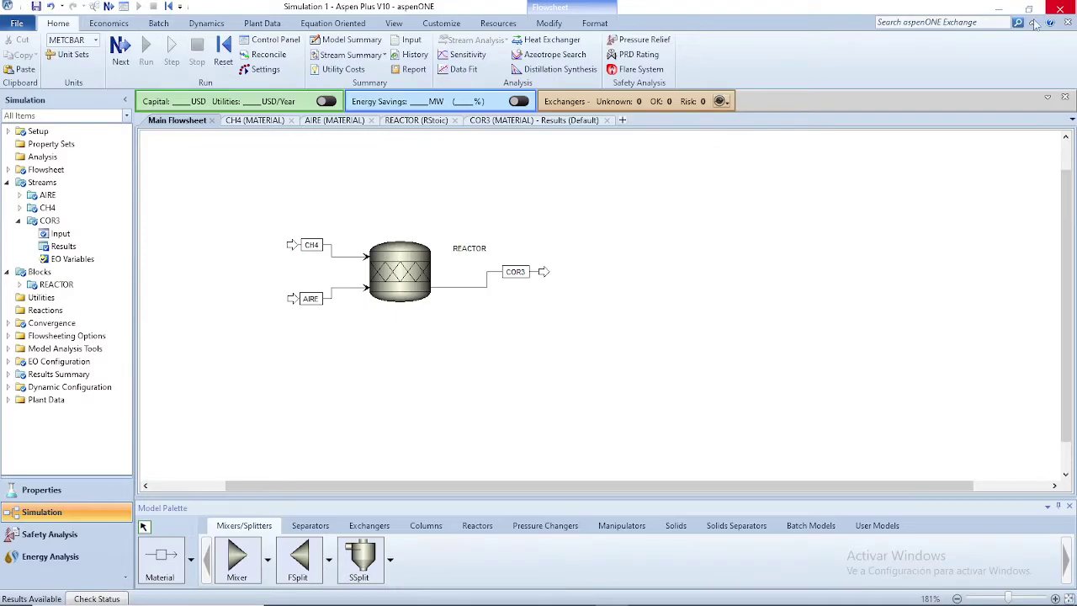
# Close Aspen Plus without saving the changes to Simulation 1 and minimize the Krita window
pyautogui.click(1062, 11)
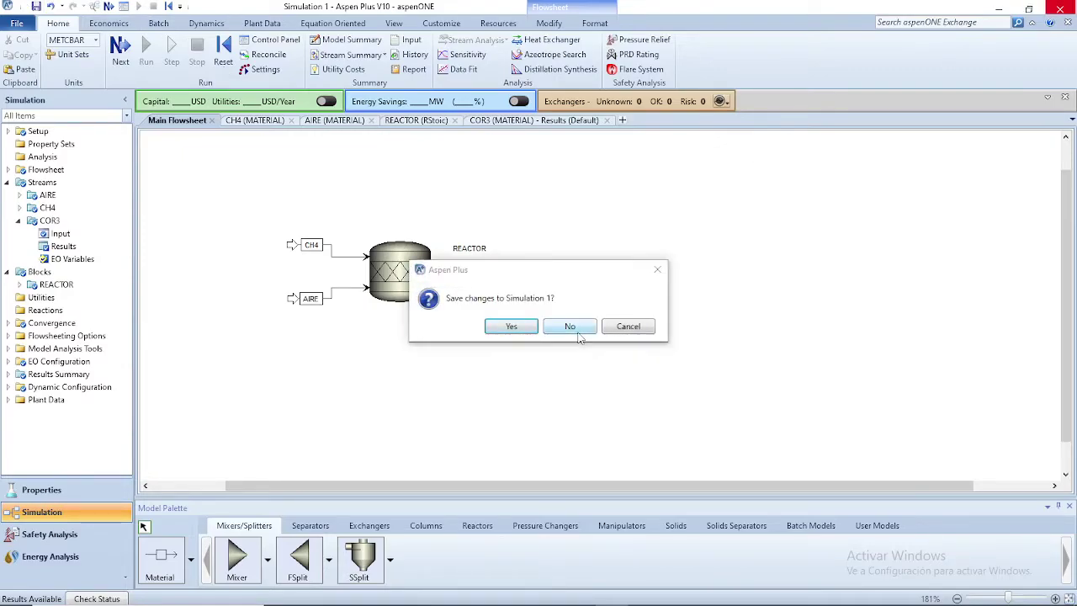
pyautogui.click(571, 329)
pyautogui.click(999, 7)
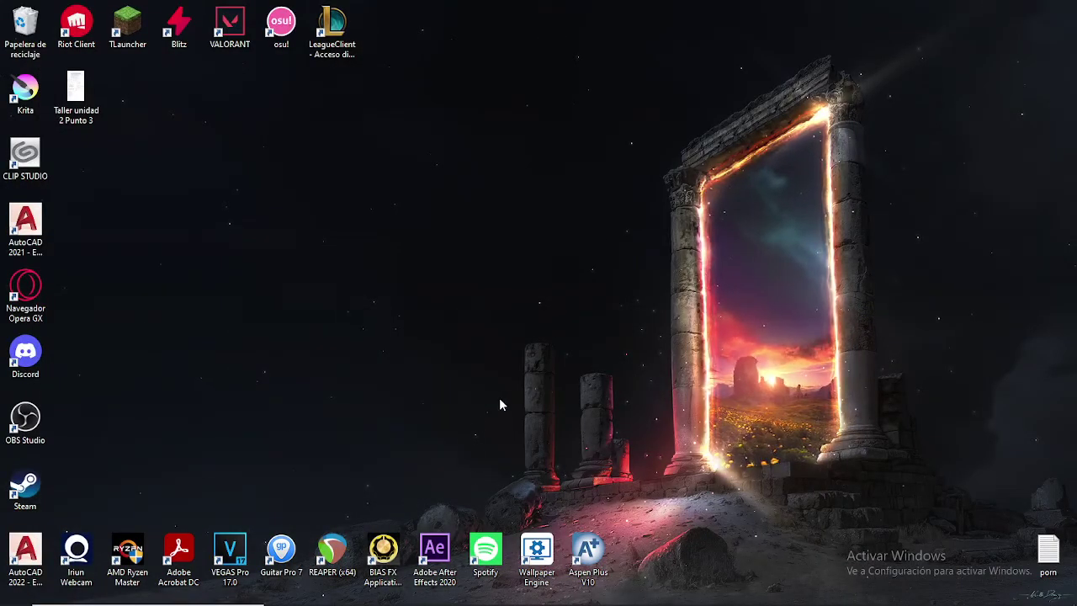
pyautogui.click(579, 592)
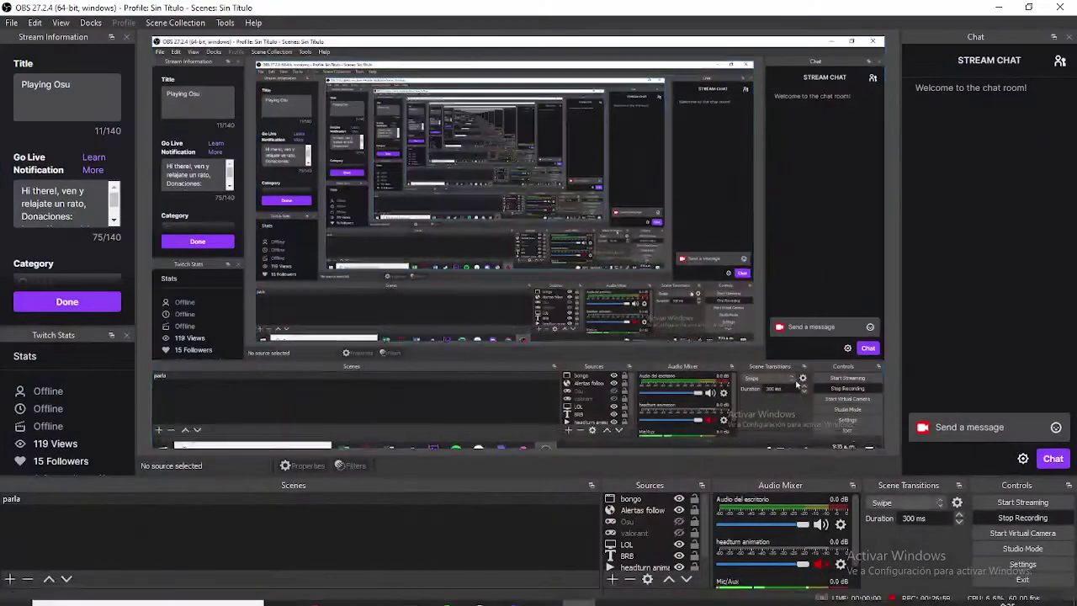